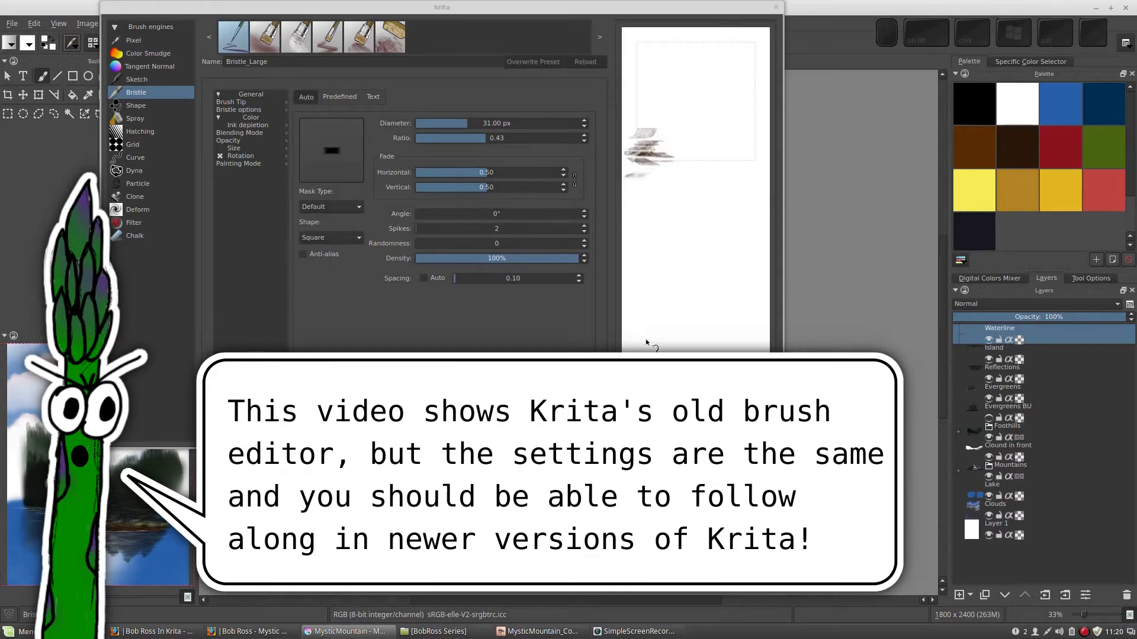
# Clear the brush editor's scratchpad, choose green from the palette and paint several curved test strokes with the bristle brush
pyautogui.click(675, 434)
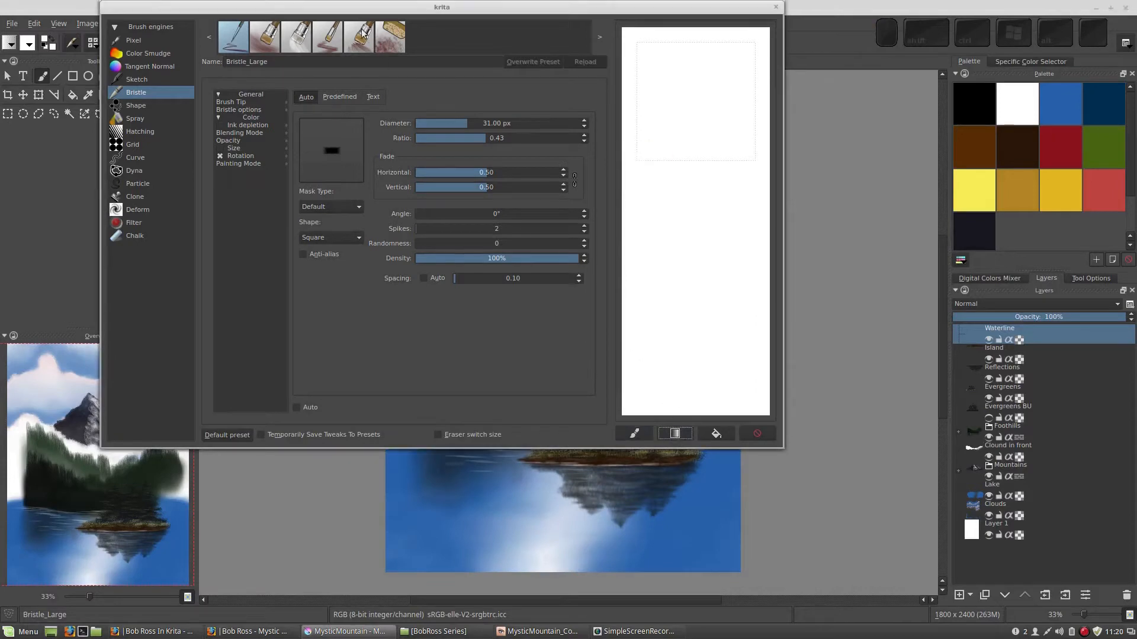
pyautogui.moveTo(347, 8); pyautogui.dragTo(387, 29)
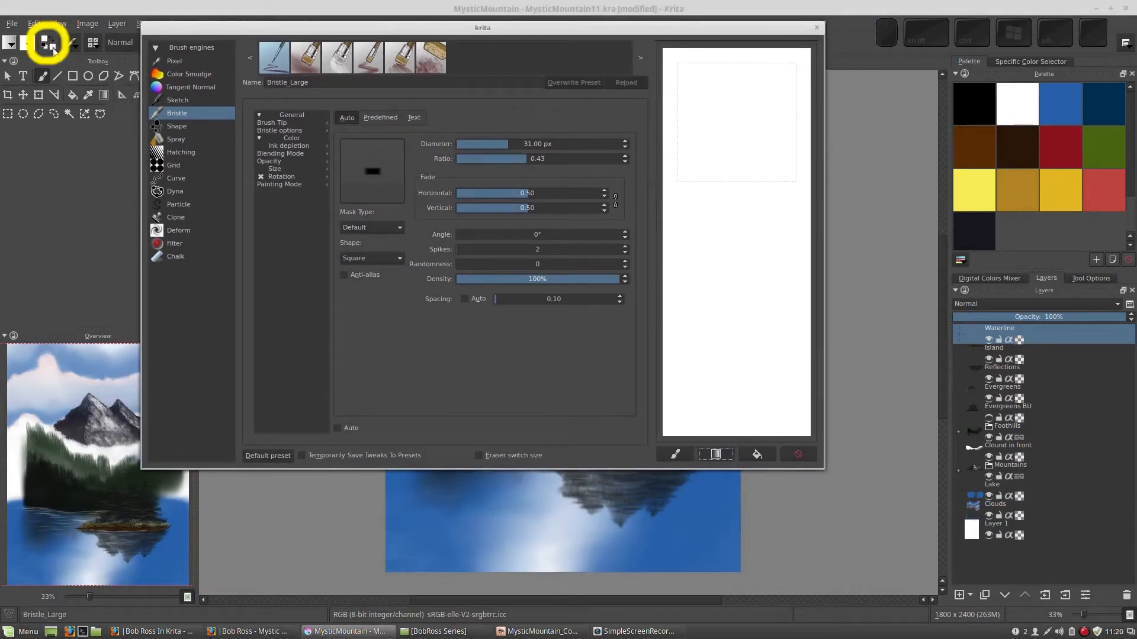
pyautogui.click(1101, 147)
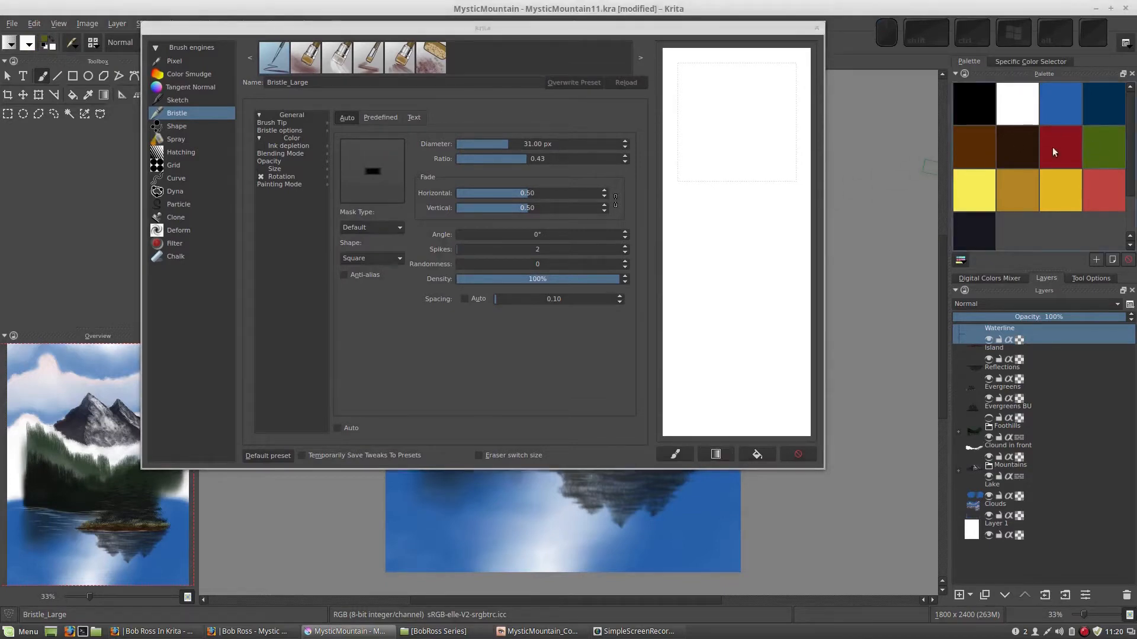
pyautogui.moveTo(732, 163)
pyautogui.mouseDown()
pyautogui.moveTo(755, 194)
pyautogui.moveTo(747, 216)
pyautogui.mouseUp()
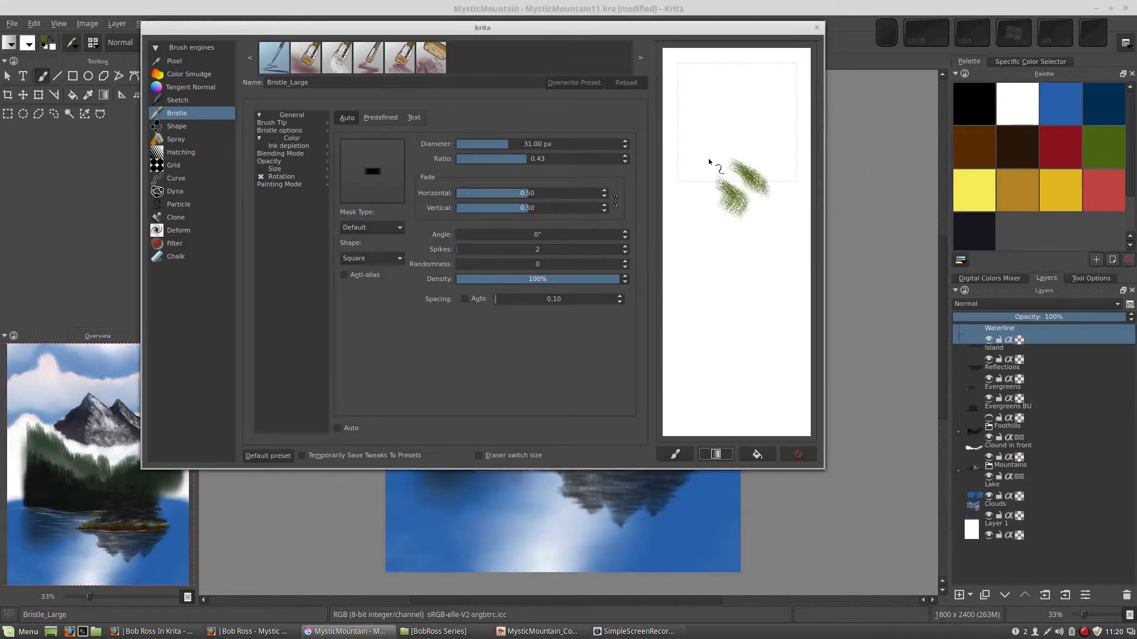
pyautogui.moveTo(705, 147)
pyautogui.mouseDown()
pyautogui.moveTo(694, 241)
pyautogui.moveTo(721, 255)
pyautogui.moveTo(729, 298)
pyautogui.mouseUp()
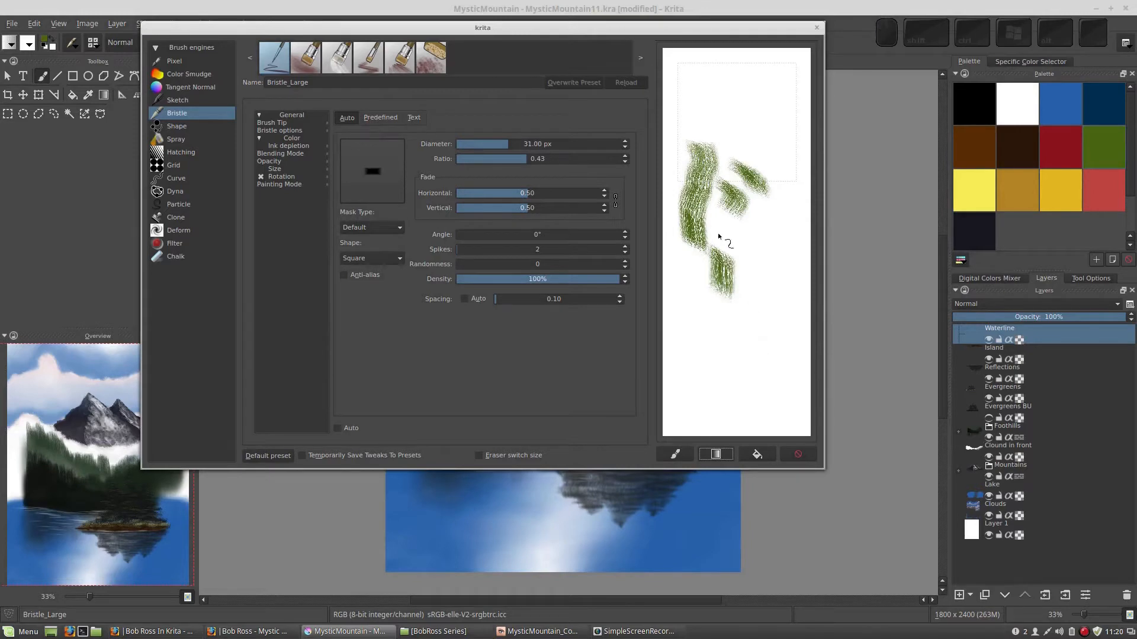
pyautogui.moveTo(716, 89)
pyautogui.mouseDown()
pyautogui.moveTo(730, 118)
pyautogui.moveTo(730, 196)
pyautogui.mouseUp()
pyautogui.moveTo(743, 137)
pyautogui.mouseDown()
pyautogui.moveTo(736, 273)
pyautogui.moveTo(698, 332)
pyautogui.mouseUp()
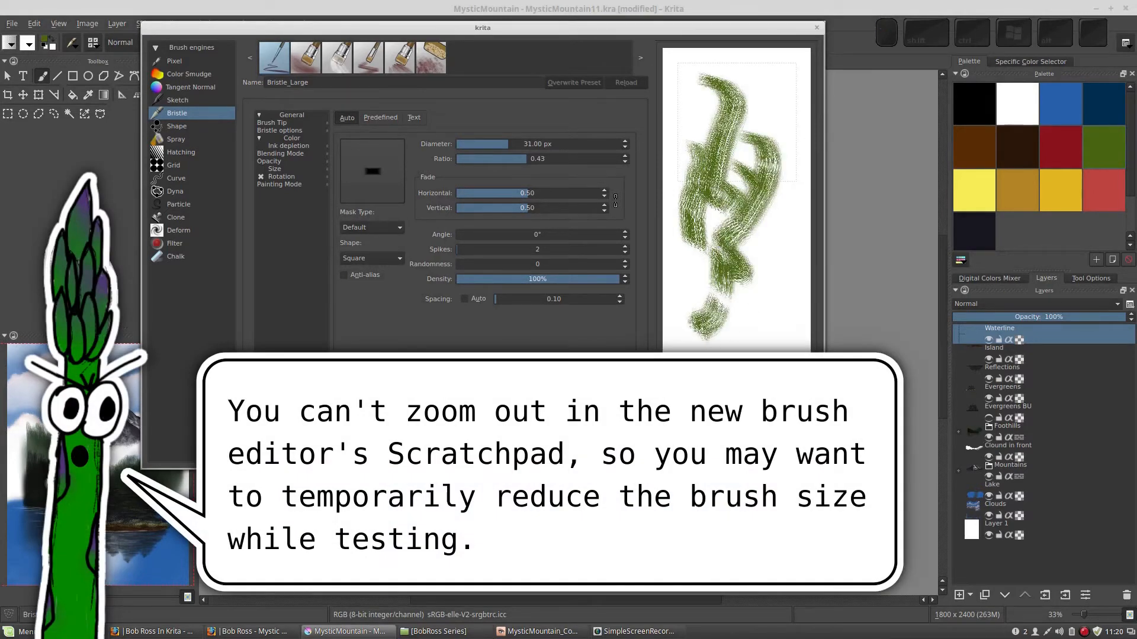
pyautogui.moveTo(766, 293); pyautogui.dragTo(748, 353)
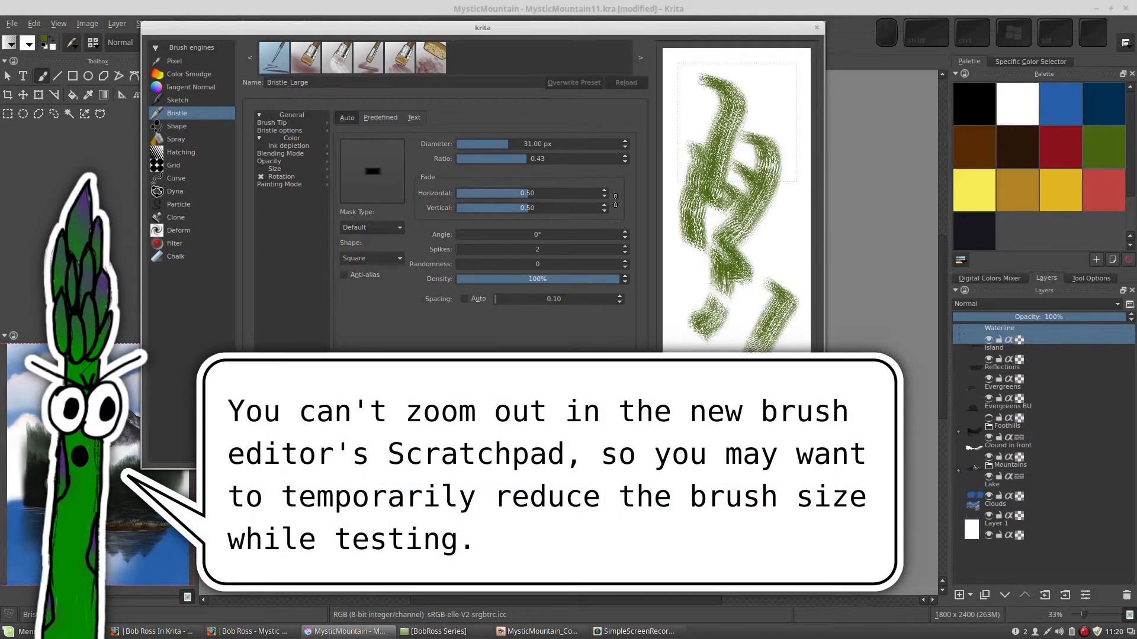
# Fill the scratchpad with a green-to-white gradient and paint long vertical test strokes down it
pyautogui.click(694, 452)
pyautogui.moveTo(699, 109); pyautogui.dragTo(705, 343)
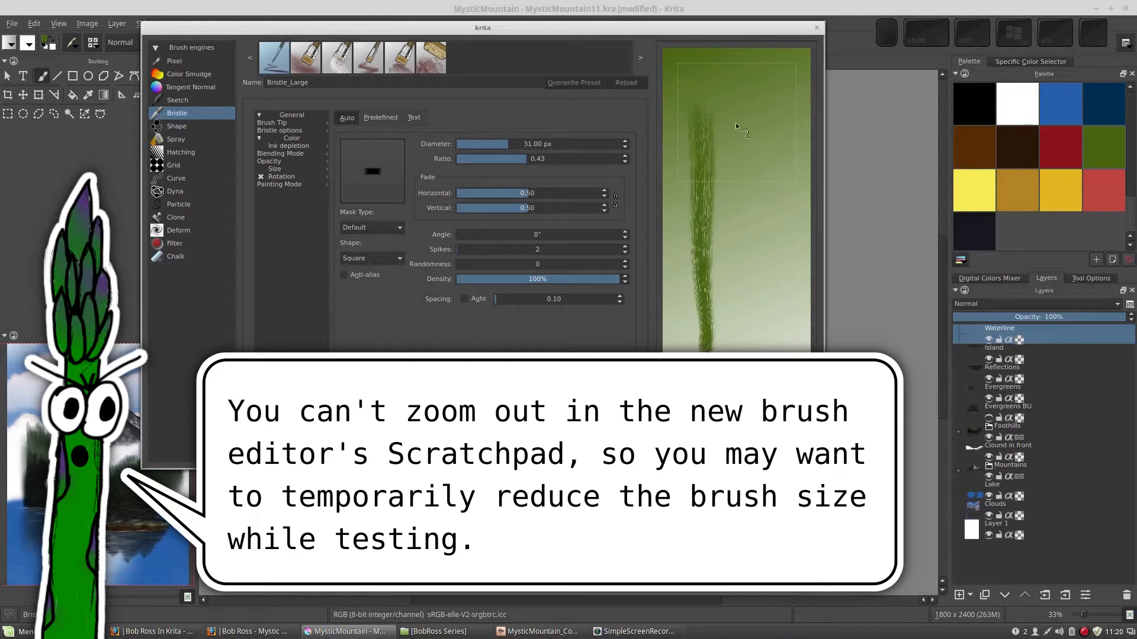
pyautogui.moveTo(737, 107); pyautogui.dragTo(739, 353)
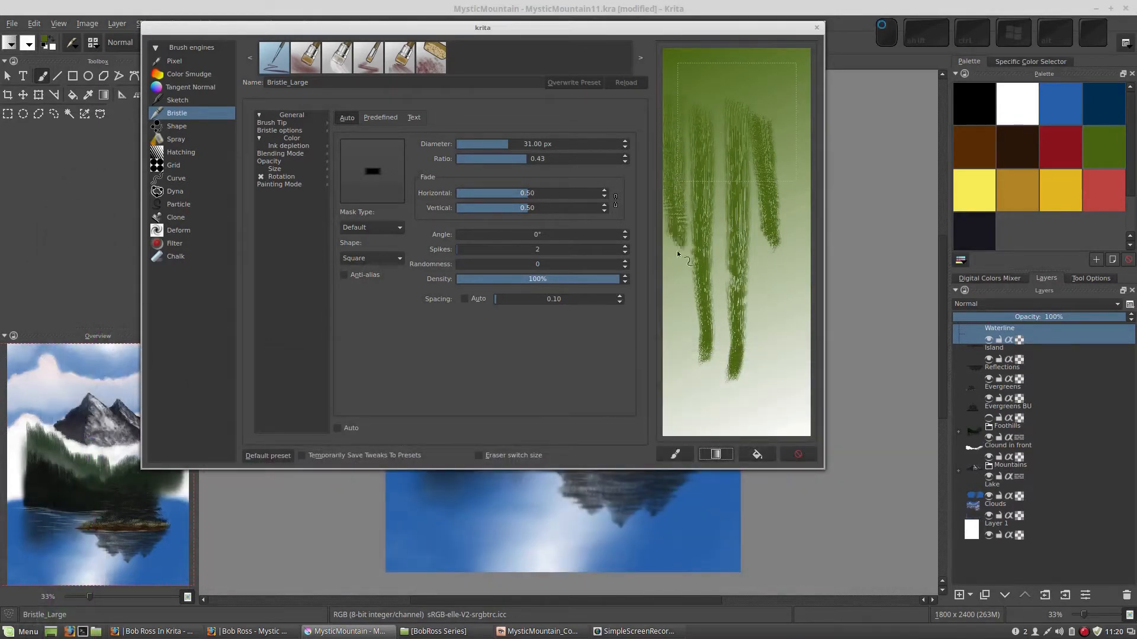
pyautogui.moveTo(677, 250)
pyautogui.mouseDown()
pyautogui.moveTo(702, 378)
pyautogui.moveTo(765, 306)
pyautogui.mouseUp()
# Refill the scratchpad with the gradient and paint curving, overlapping test strokes across it
pyautogui.click(716, 455)
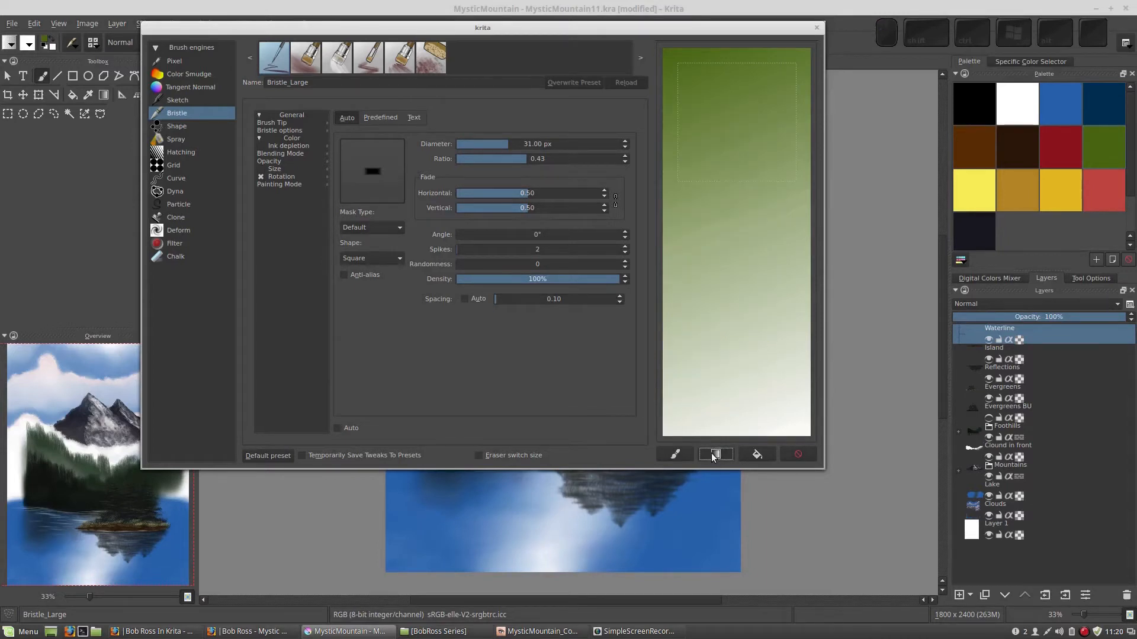
pyautogui.moveTo(707, 112); pyautogui.dragTo(734, 116)
pyautogui.moveTo(718, 213)
pyautogui.mouseDown()
pyautogui.moveTo(710, 310)
pyautogui.moveTo(764, 289)
pyautogui.moveTo(734, 353)
pyautogui.moveTo(700, 351)
pyautogui.mouseUp()
pyautogui.moveTo(780, 193)
pyautogui.mouseDown()
pyautogui.moveTo(719, 175)
pyautogui.moveTo(689, 151)
pyautogui.mouseUp()
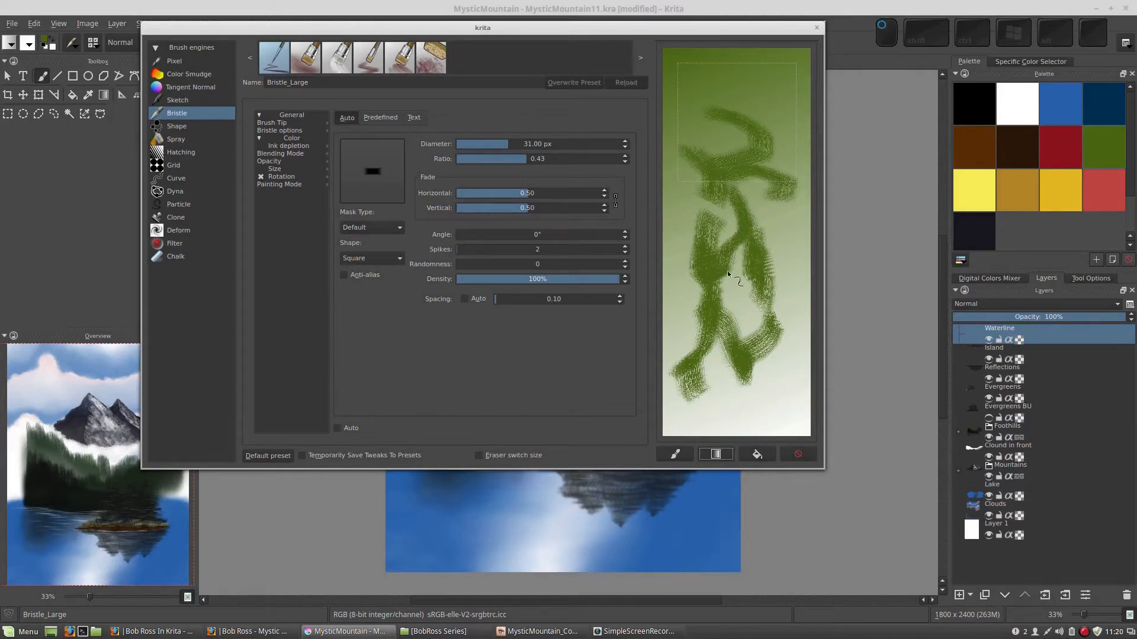
pyautogui.moveTo(727, 271)
pyautogui.mouseDown()
pyautogui.moveTo(750, 265)
pyautogui.moveTo(738, 209)
pyautogui.moveTo(698, 175)
pyautogui.moveTo(719, 113)
pyautogui.mouseUp()
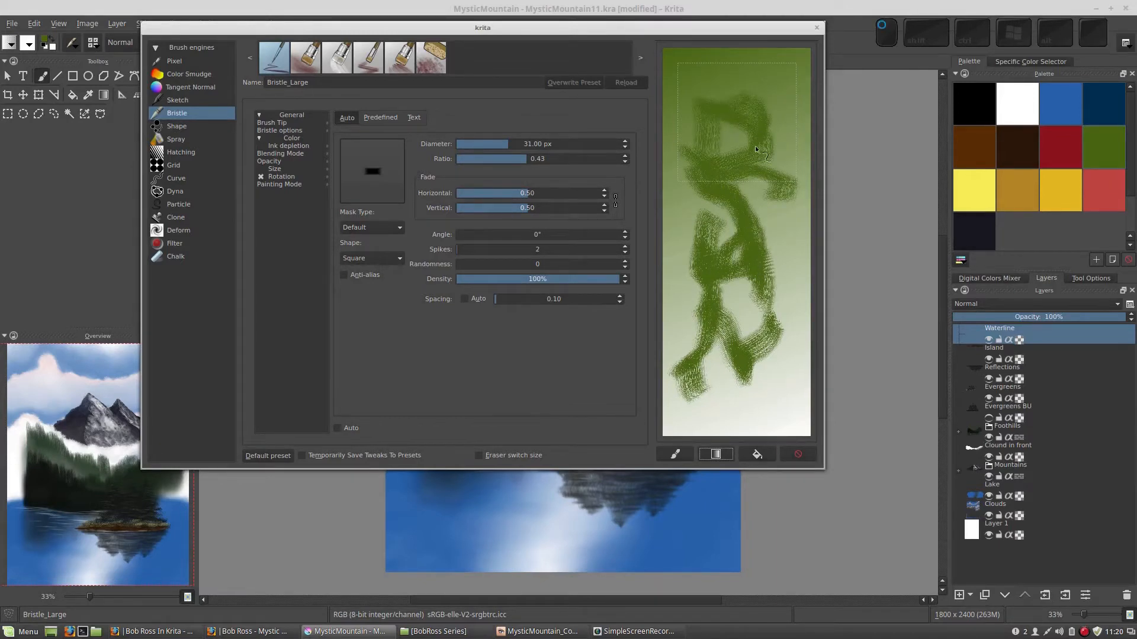
pyautogui.moveTo(765, 235)
pyautogui.mouseDown()
pyautogui.moveTo(764, 197)
pyautogui.moveTo(732, 190)
pyautogui.mouseUp()
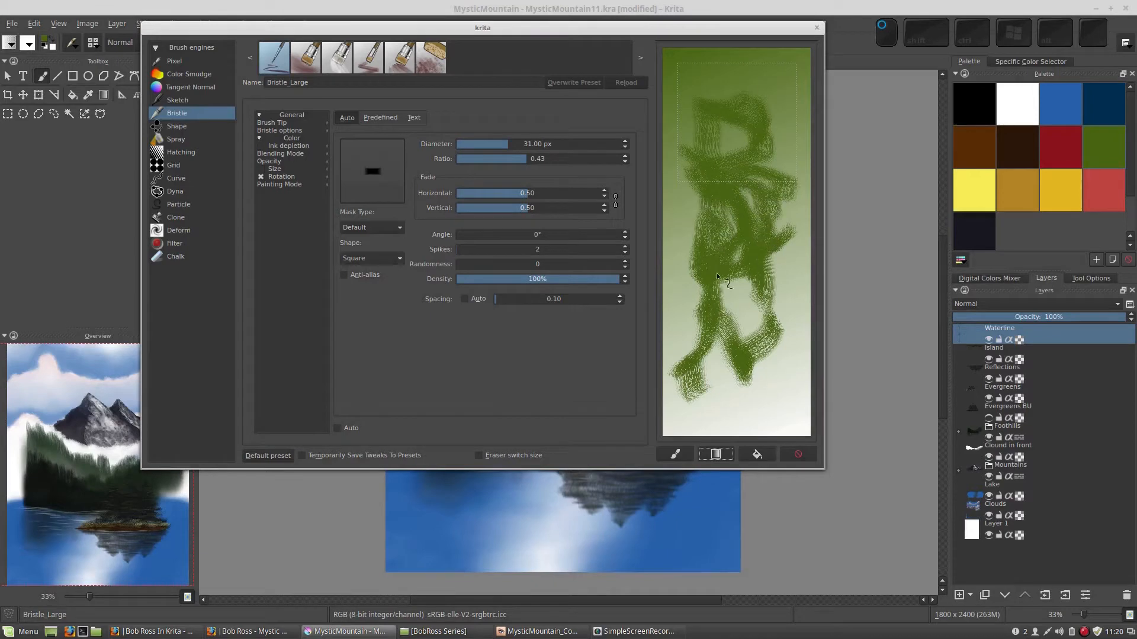
pyautogui.click(715, 454)
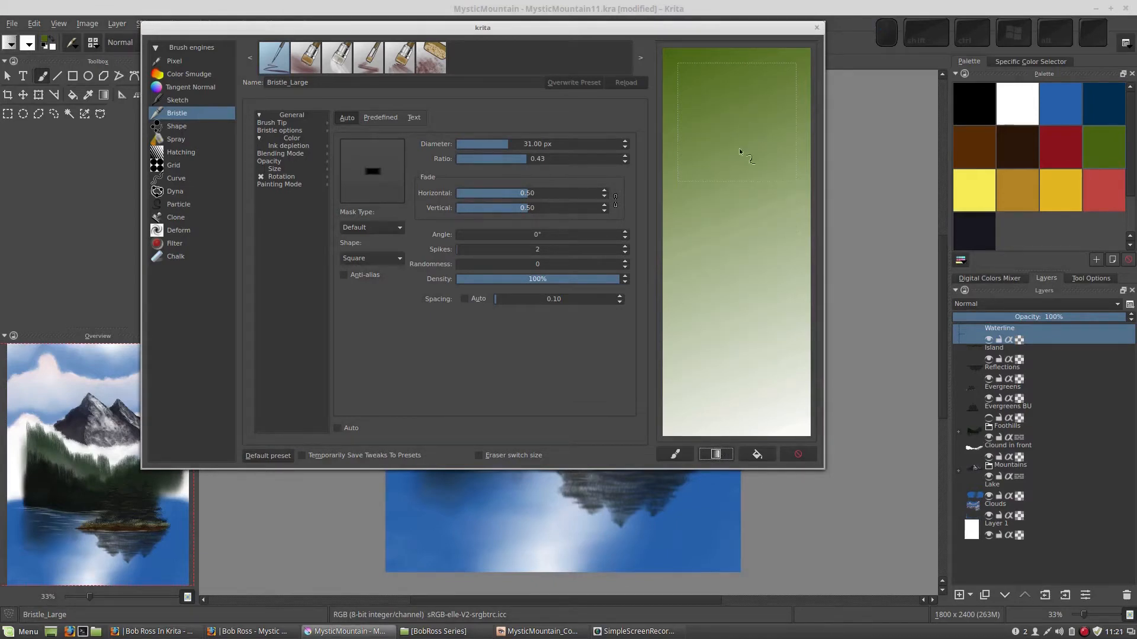
pyautogui.moveTo(735, 234)
pyautogui.mouseDown()
pyautogui.moveTo(721, 267)
pyautogui.moveTo(735, 269)
pyautogui.moveTo(743, 349)
pyautogui.moveTo(715, 374)
pyautogui.moveTo(802, 393)
pyautogui.moveTo(682, 415)
pyautogui.mouseUp()
# Fill the scratchpad with the white background color and test the square bristle tip with long strokes and short dabs
pyautogui.click(756, 454)
pyautogui.click(756, 454)
pyautogui.moveTo(710, 168); pyautogui.dragTo(723, 359)
pyautogui.moveTo(776, 330); pyautogui.dragTo(756, 201)
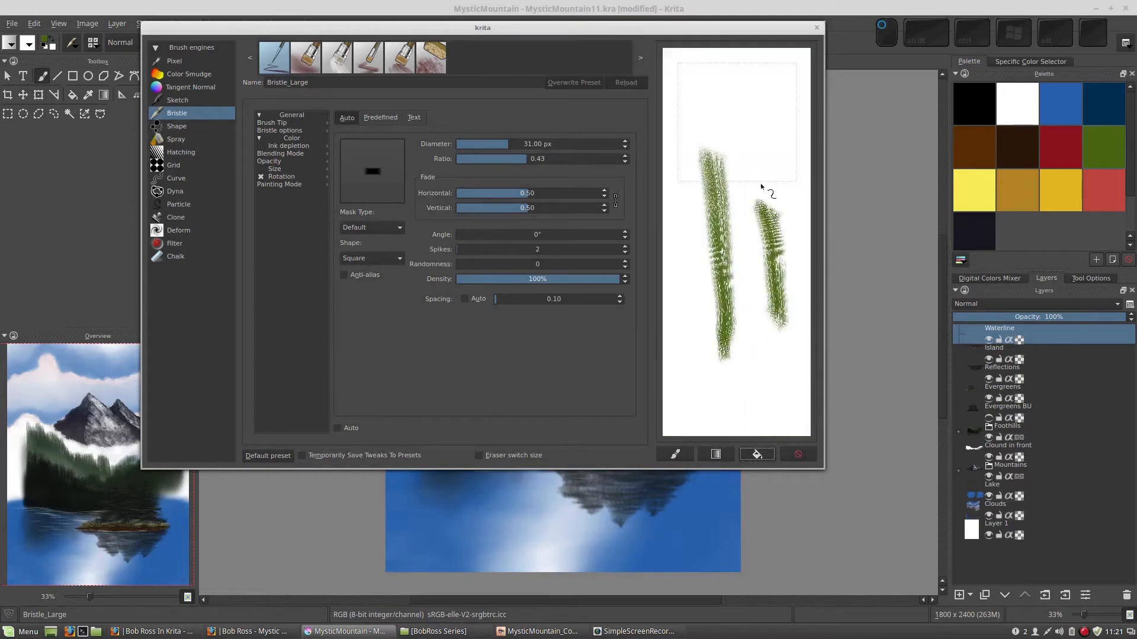
pyautogui.moveTo(736, 142); pyautogui.dragTo(749, 300)
pyautogui.moveTo(735, 98)
pyautogui.mouseDown()
pyautogui.moveTo(796, 148)
pyautogui.moveTo(695, 144)
pyautogui.moveTo(761, 191)
pyautogui.moveTo(674, 217)
pyautogui.moveTo(771, 229)
pyautogui.moveTo(710, 228)
pyautogui.moveTo(772, 265)
pyautogui.moveTo(774, 304)
pyautogui.moveTo(718, 279)
pyautogui.mouseUp()
pyautogui.click(750, 455)
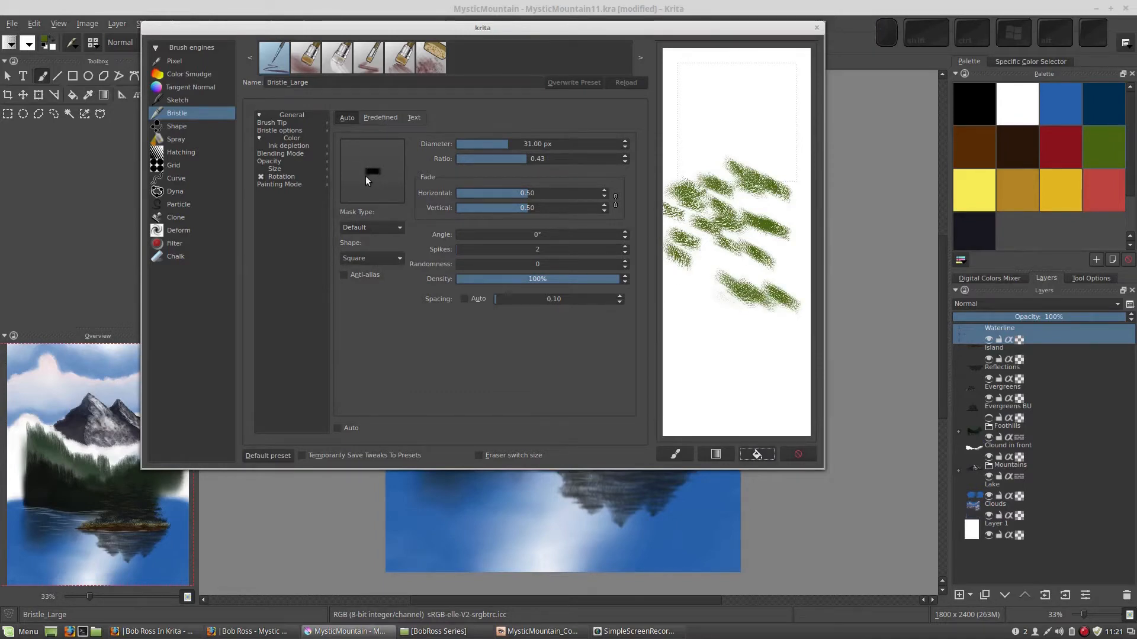
pyautogui.moveTo(778, 131)
pyautogui.mouseDown()
pyautogui.moveTo(731, 121)
pyautogui.moveTo(761, 152)
pyautogui.moveTo(715, 142)
pyautogui.mouseUp()
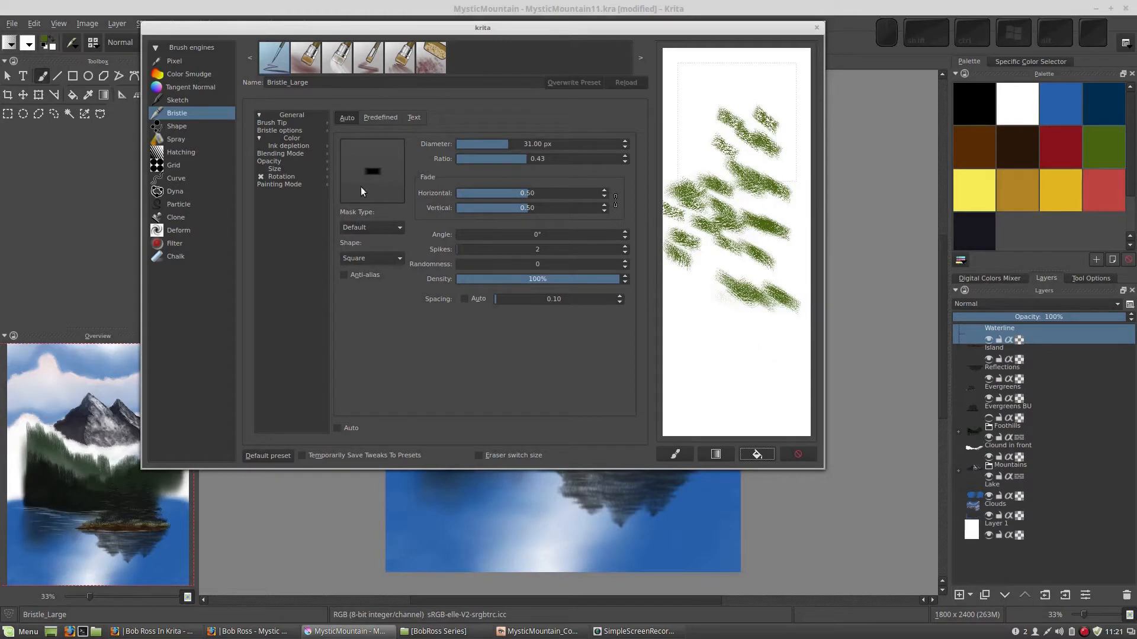
# Keep the mask type at Default, set the brush tip shape to Circle and test it with small dabs
pyautogui.click(392, 227)
pyautogui.click(397, 234)
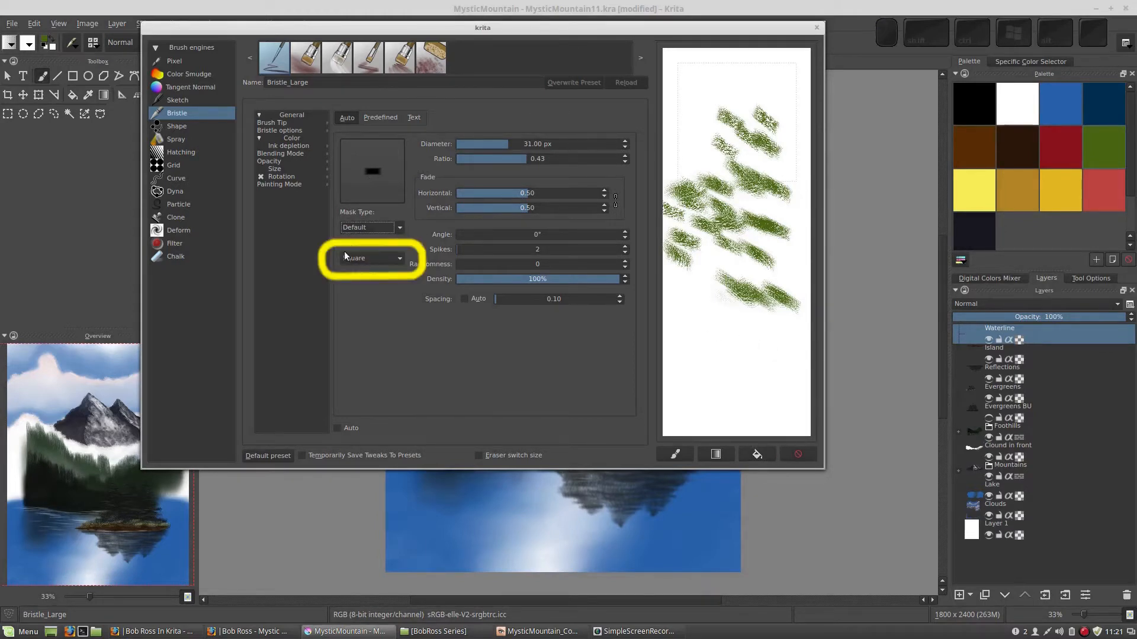
pyautogui.click(397, 258)
pyautogui.click(376, 269)
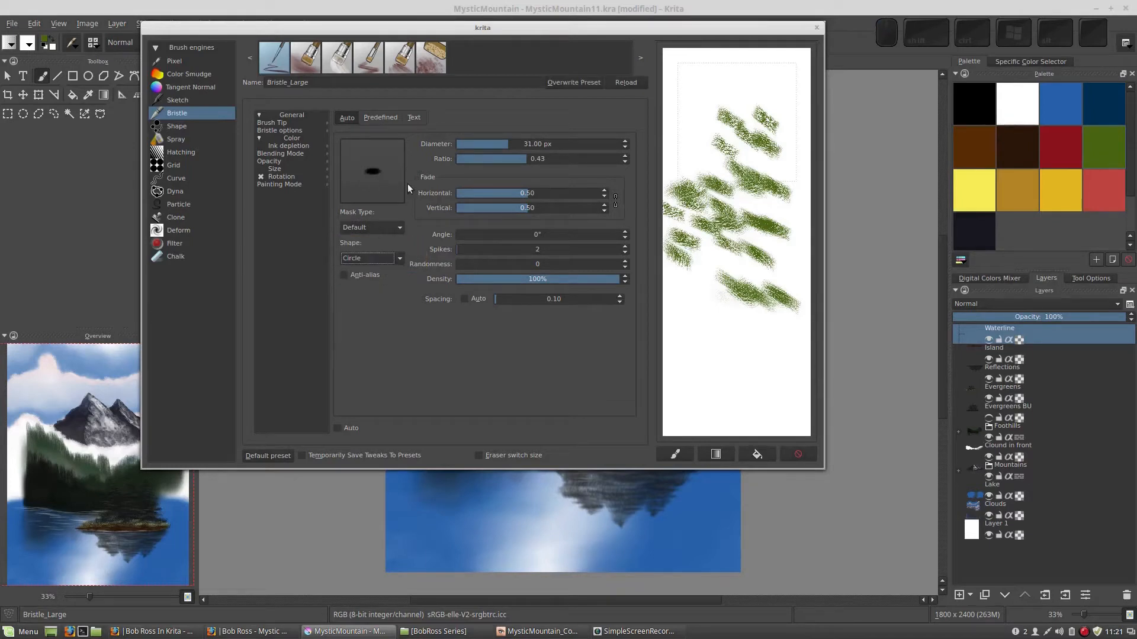
pyautogui.moveTo(740, 325)
pyautogui.mouseDown()
pyautogui.moveTo(755, 352)
pyautogui.moveTo(728, 351)
pyautogui.moveTo(721, 374)
pyautogui.mouseUp()
pyautogui.moveTo(739, 354); pyautogui.dragTo(750, 378)
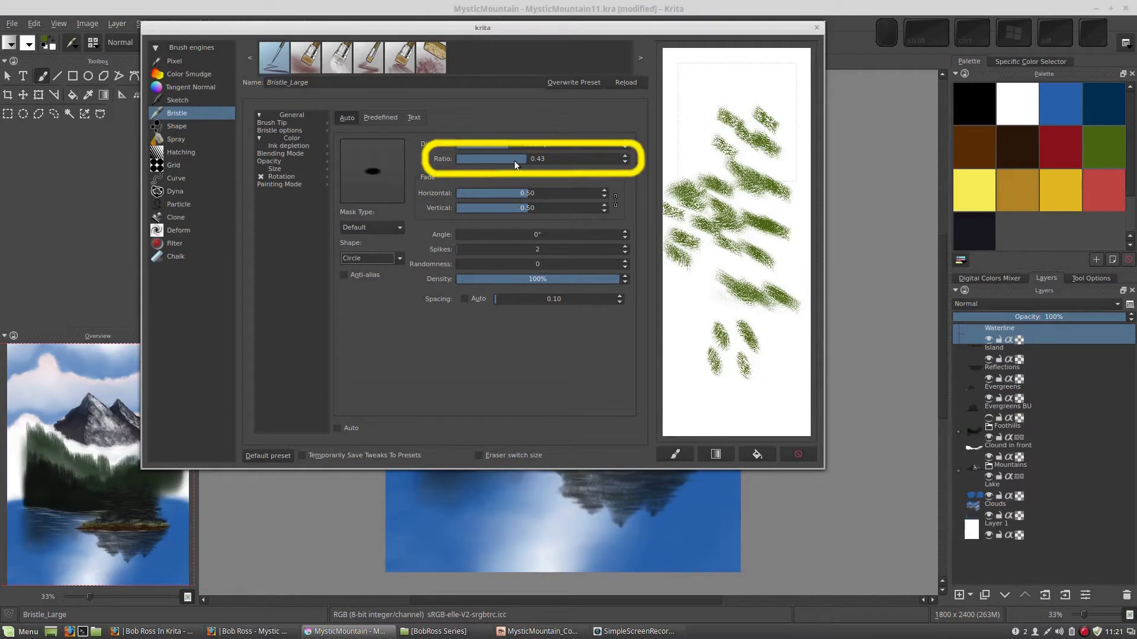
# Set the brush tip's ratio to 0.25, try a test stroke and set the diameter to 100.67 px
pyautogui.moveTo(514, 161)
pyautogui.mouseDown()
pyautogui.moveTo(525, 157)
pyautogui.moveTo(497, 160)
pyautogui.mouseUp()
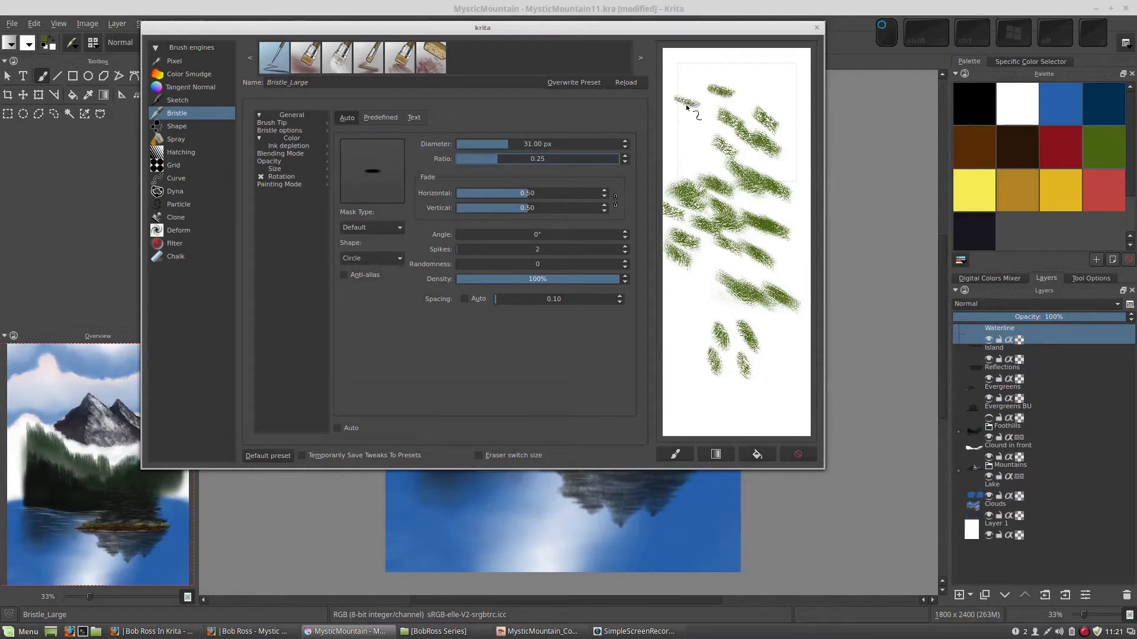
pyautogui.moveTo(684, 131)
pyautogui.mouseDown()
pyautogui.moveTo(714, 156)
pyautogui.moveTo(691, 154)
pyautogui.mouseUp()
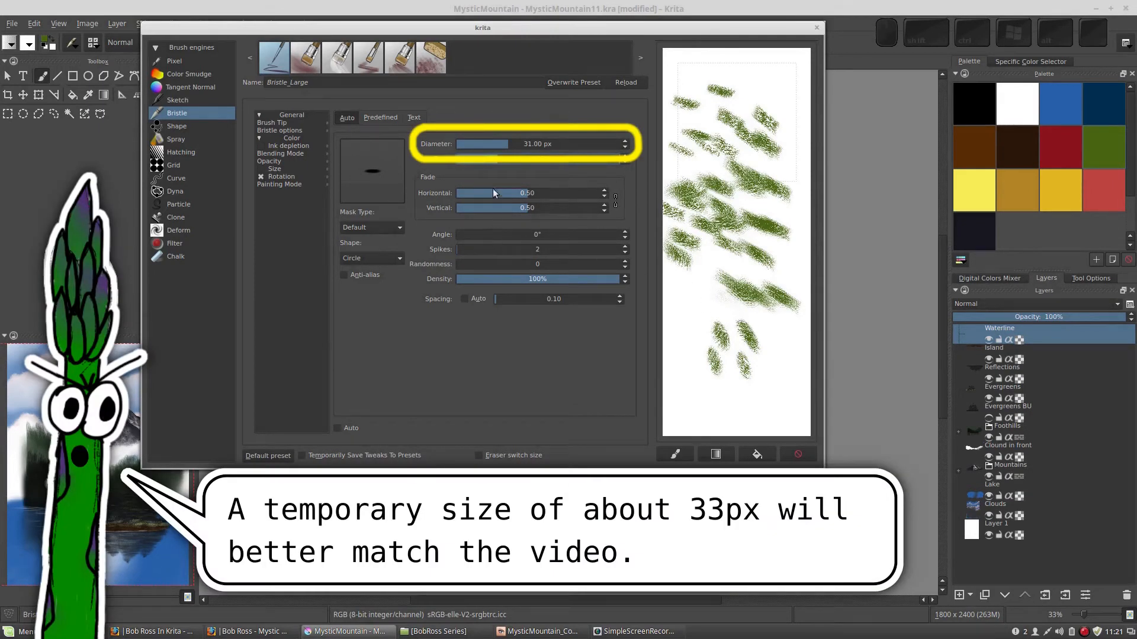
pyautogui.click(519, 144)
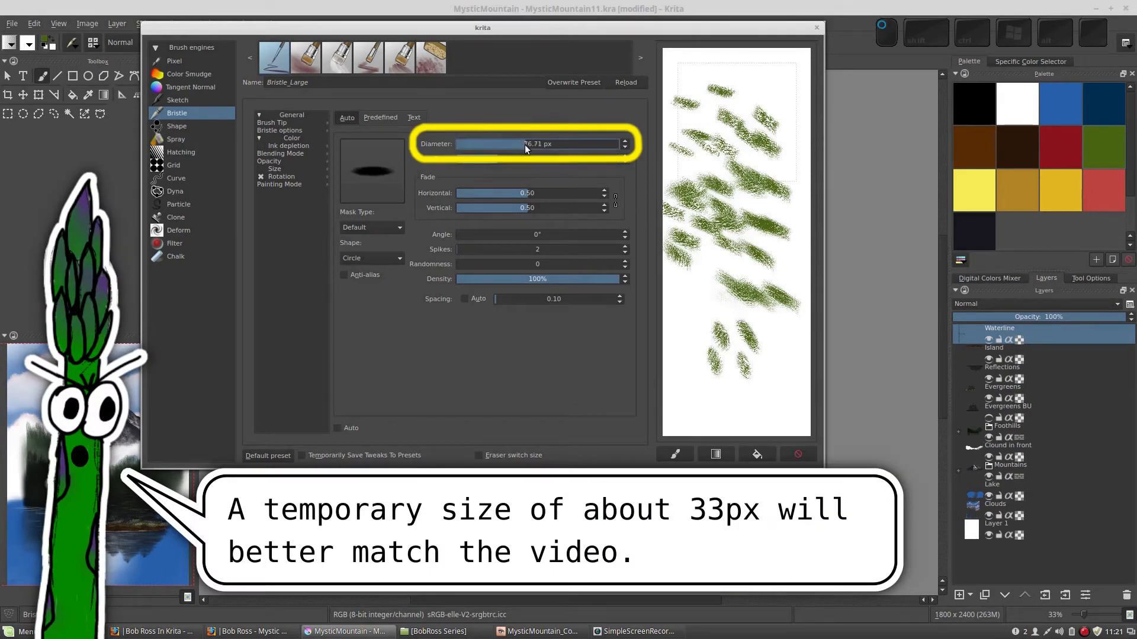
pyautogui.moveTo(527, 145); pyautogui.dragTo(532, 147)
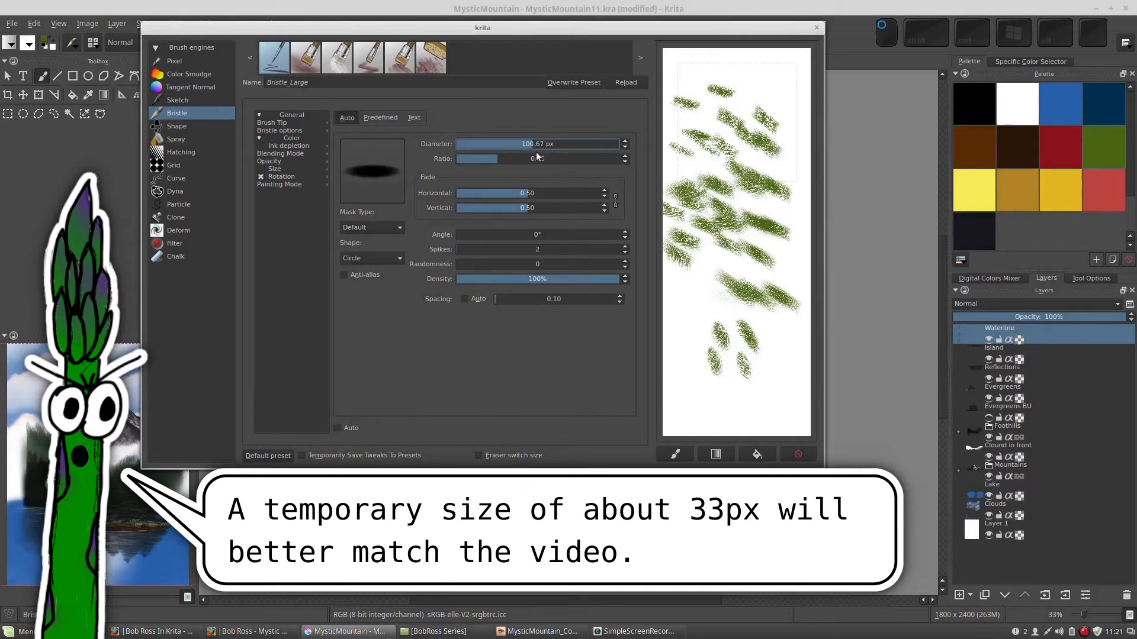
# Test the enlarged flat brush with broad strokes on a blank scratchpad and clear them
pyautogui.click(756, 454)
pyautogui.moveTo(723, 241)
pyautogui.mouseDown()
pyautogui.moveTo(741, 287)
pyautogui.moveTo(710, 332)
pyautogui.moveTo(770, 391)
pyautogui.moveTo(794, 284)
pyautogui.moveTo(669, 202)
pyautogui.moveTo(710, 228)
pyautogui.moveTo(675, 355)
pyautogui.moveTo(749, 278)
pyautogui.mouseUp()
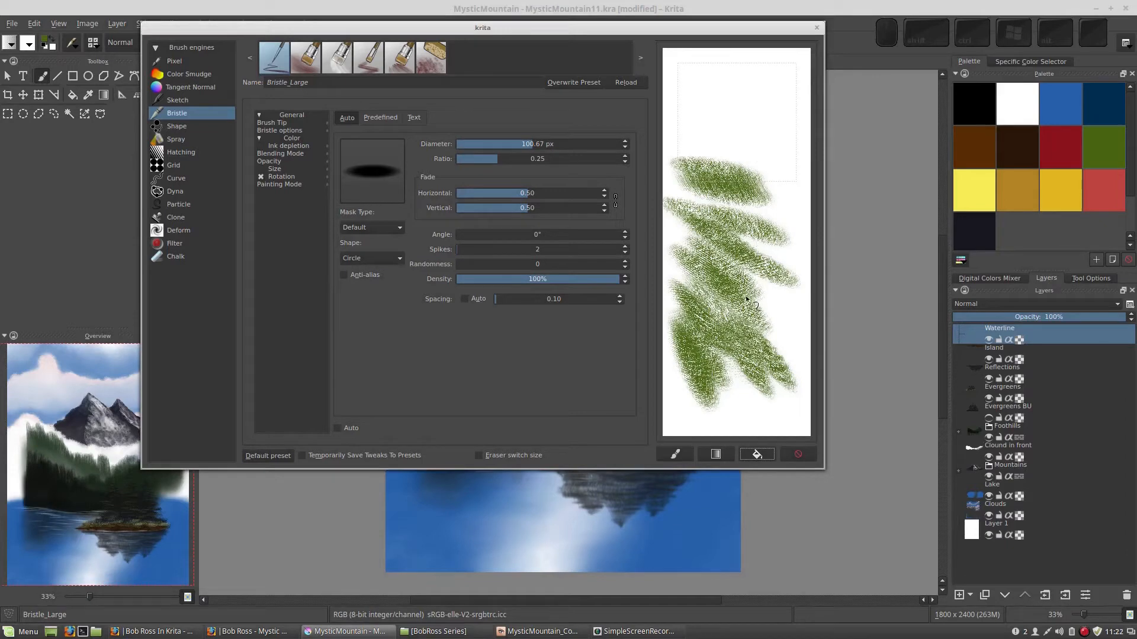
pyautogui.moveTo(741, 140)
pyautogui.mouseDown()
pyautogui.moveTo(710, 178)
pyautogui.moveTo(728, 112)
pyautogui.moveTo(730, 131)
pyautogui.mouseUp()
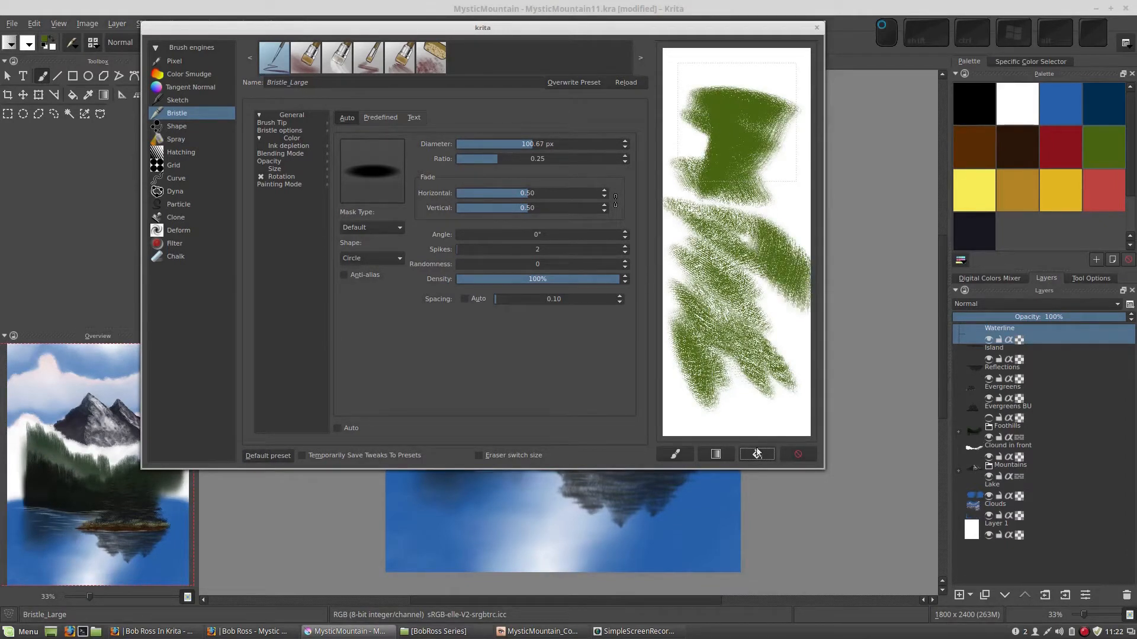
pyautogui.click(757, 454)
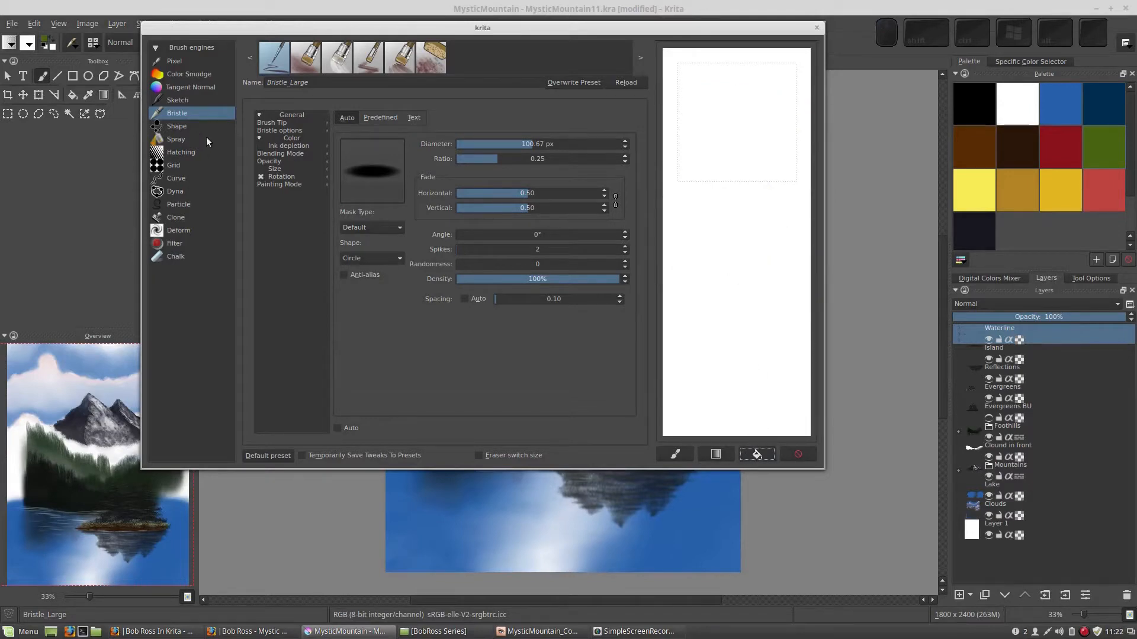
# Disable the Rotation option of the brush and test it with a series of horizontal dabs over the whole scratchpad
pyautogui.click(278, 176)
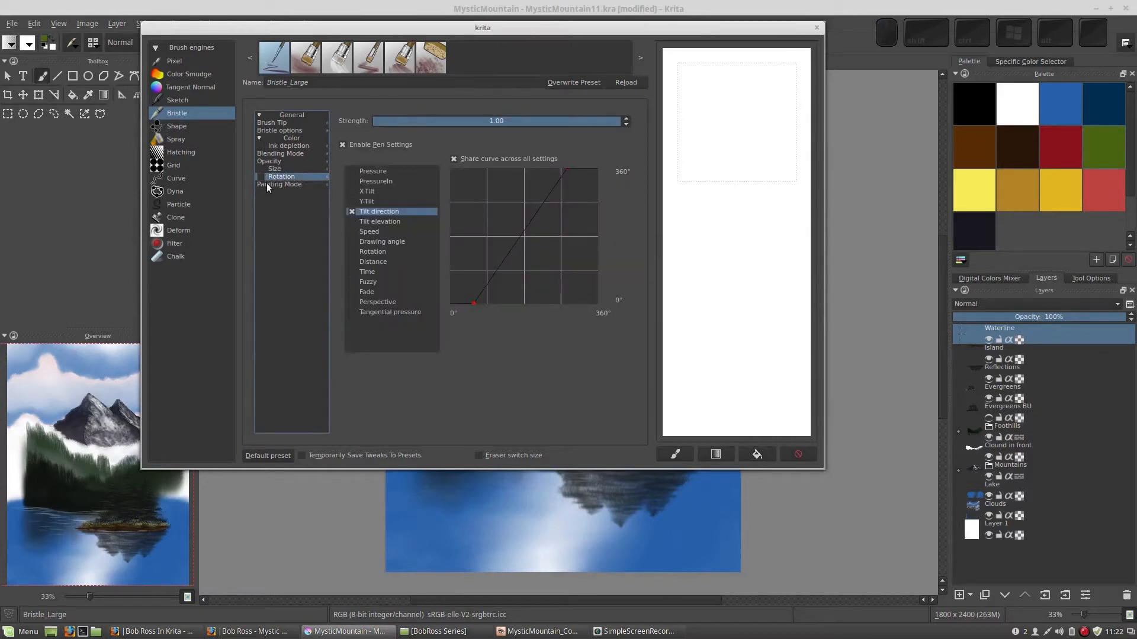
pyautogui.moveTo(666, 207); pyautogui.dragTo(764, 228)
pyautogui.moveTo(691, 242); pyautogui.dragTo(796, 265)
pyautogui.moveTo(699, 275); pyautogui.dragTo(799, 299)
pyautogui.moveTo(666, 308); pyautogui.dragTo(755, 323)
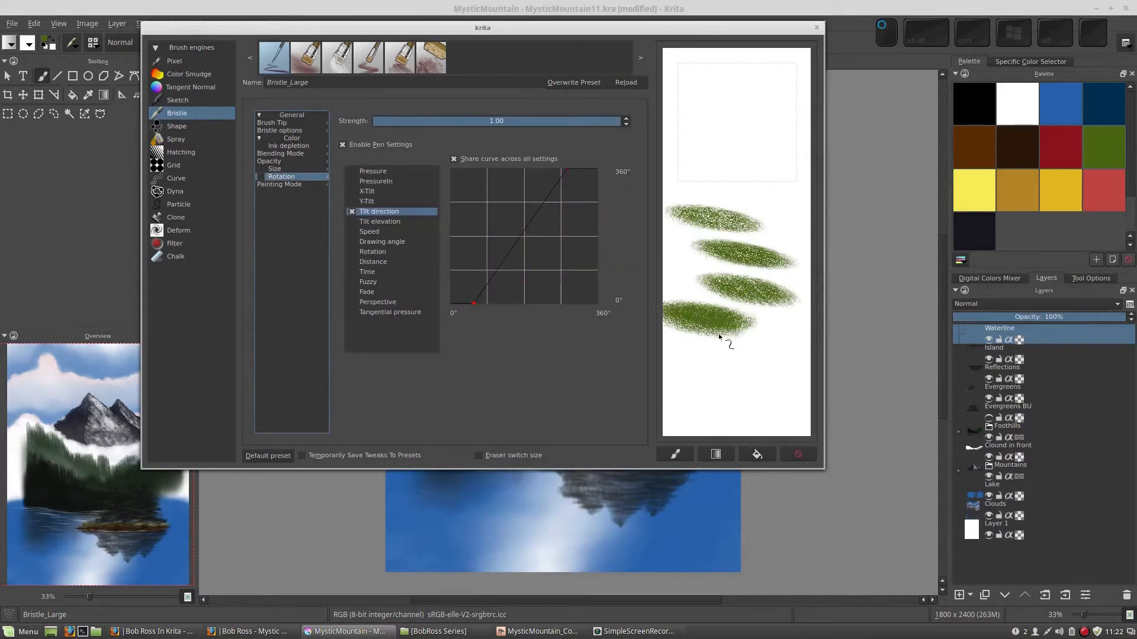
pyautogui.moveTo(690, 348); pyautogui.dragTo(790, 355)
pyautogui.moveTo(699, 215); pyautogui.dragTo(767, 220)
pyautogui.moveTo(702, 171); pyautogui.dragTo(766, 180)
pyautogui.moveTo(702, 154); pyautogui.dragTo(761, 159)
pyautogui.moveTo(704, 103); pyautogui.dragTo(763, 112)
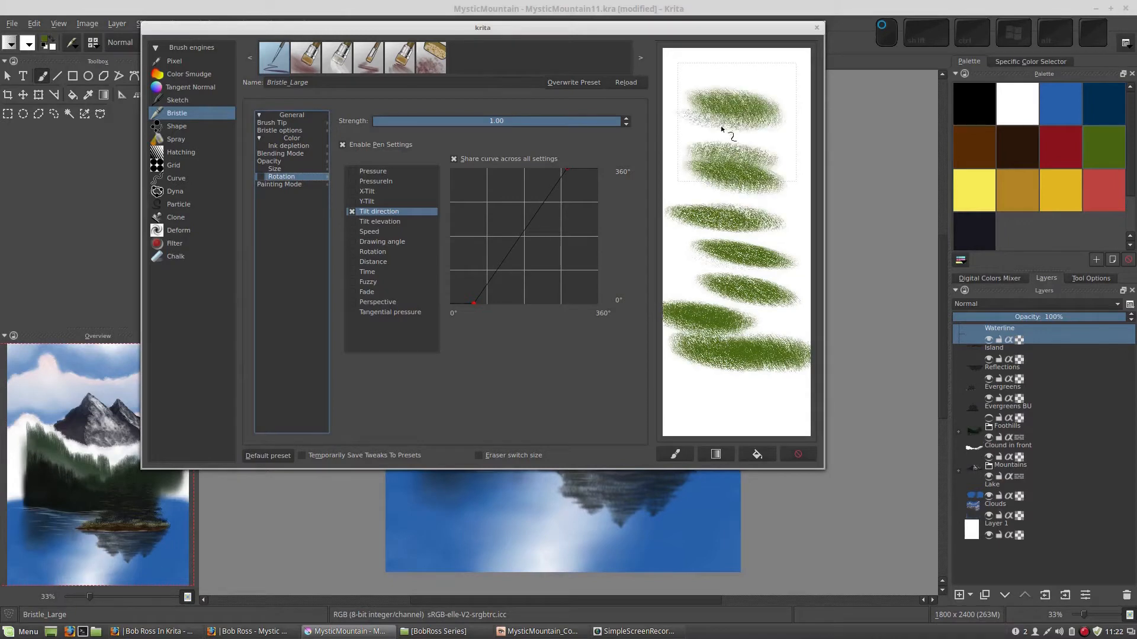
pyautogui.click(721, 127)
pyautogui.click(778, 209)
pyautogui.click(771, 245)
pyautogui.click(737, 387)
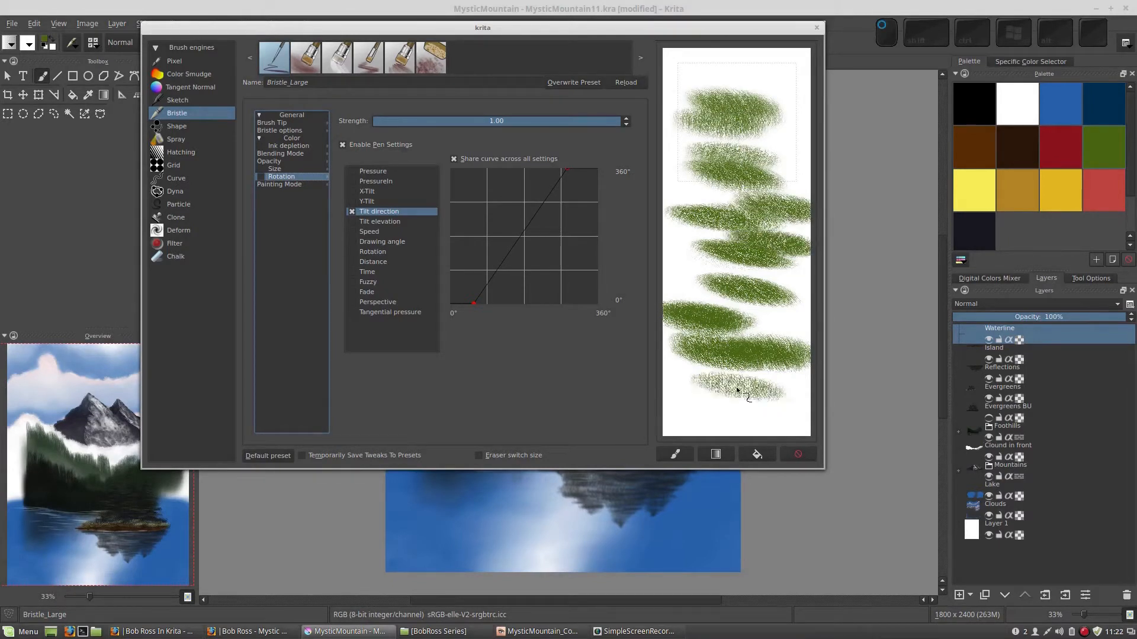
pyautogui.click(711, 402)
pyautogui.click(770, 411)
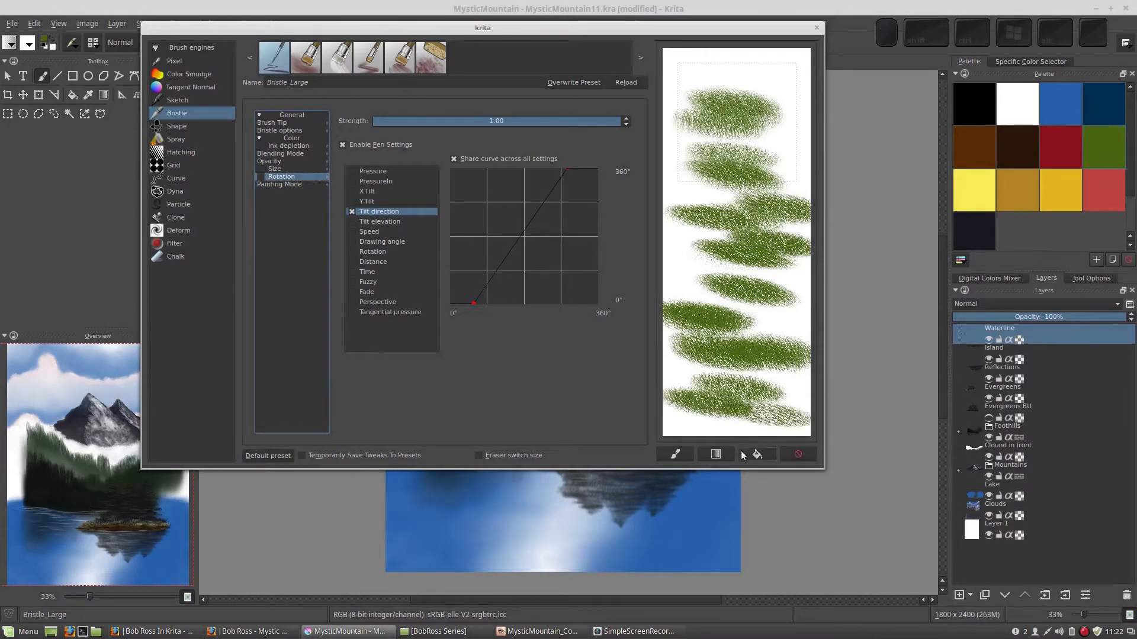
# Clear the scratchpad, return to the Brush Tip settings and test the unrotated brush with broad overlapping strokes
pyautogui.click(757, 454)
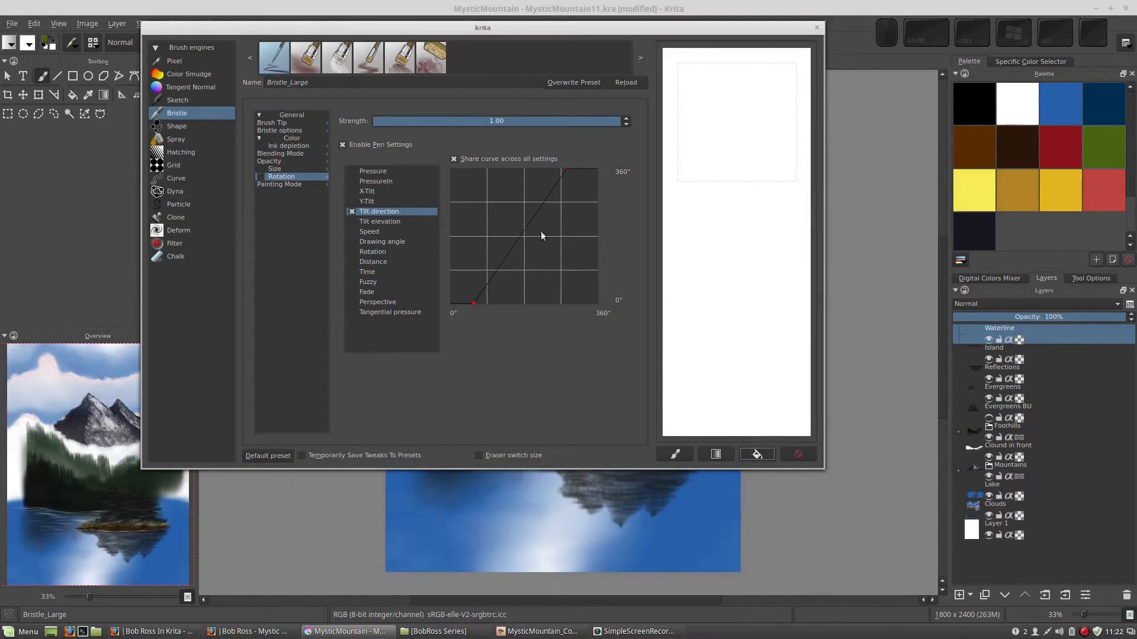
pyautogui.click(275, 123)
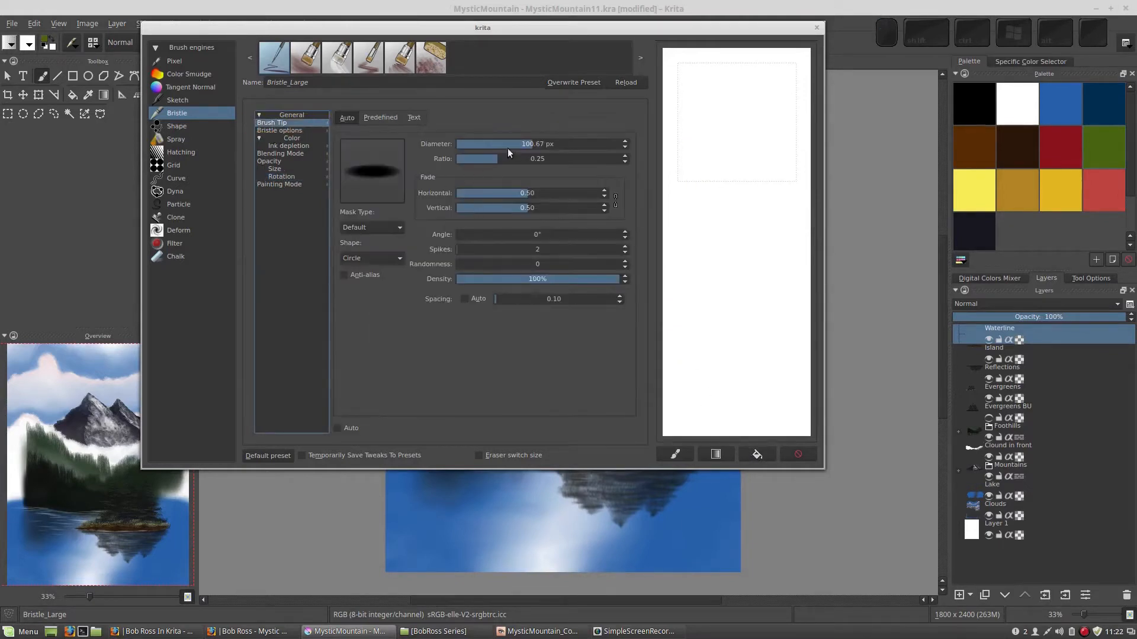
pyautogui.moveTo(681, 260); pyautogui.dragTo(749, 268)
pyautogui.moveTo(687, 289)
pyautogui.mouseDown()
pyautogui.moveTo(731, 305)
pyautogui.moveTo(748, 345)
pyautogui.moveTo(722, 272)
pyautogui.moveTo(763, 177)
pyautogui.moveTo(740, 130)
pyautogui.moveTo(738, 218)
pyautogui.mouseUp()
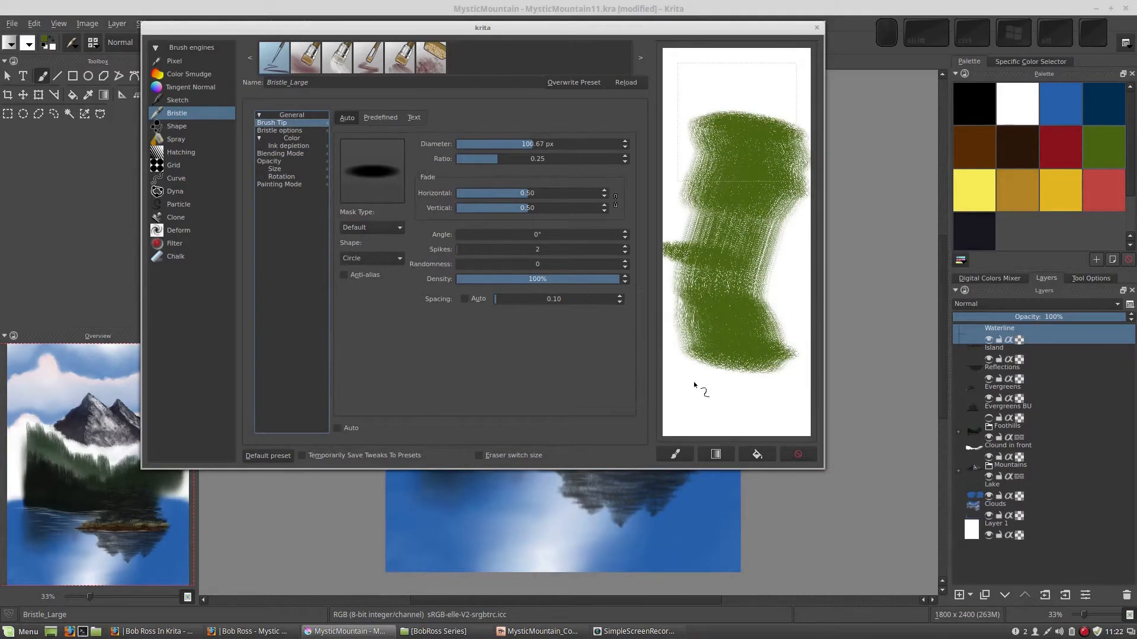
# Add two more broad test strokes near the lower and upper ends of the scratchpad and show the bristle options
pyautogui.moveTo(694, 384)
pyautogui.mouseDown()
pyautogui.moveTo(718, 406)
pyautogui.moveTo(793, 411)
pyautogui.mouseUp()
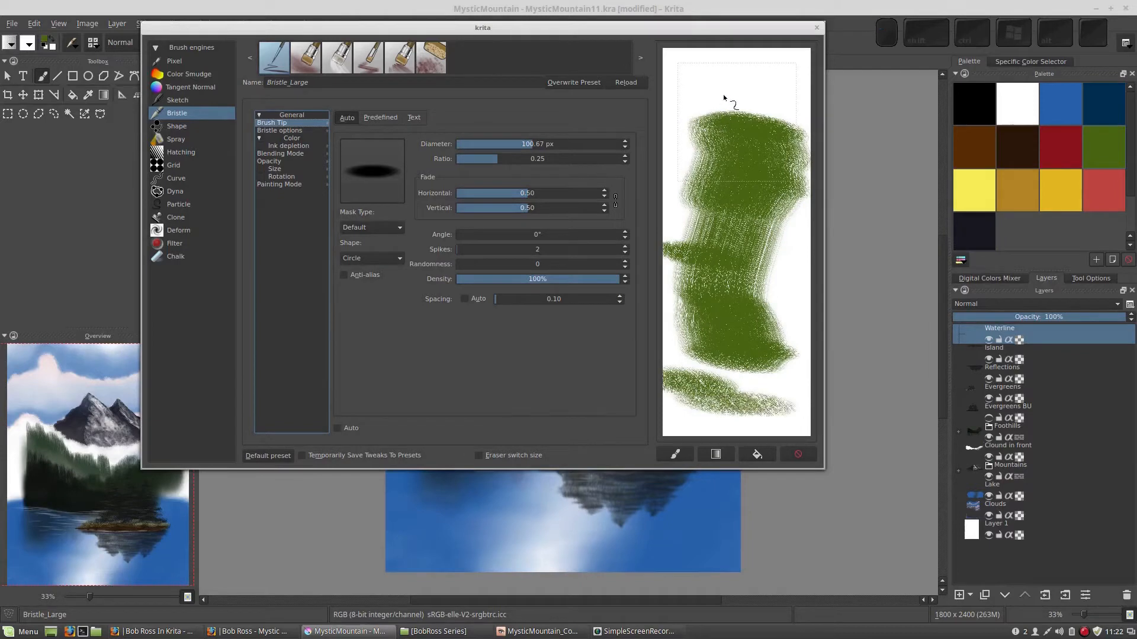
pyautogui.moveTo(734, 74)
pyautogui.mouseDown()
pyautogui.moveTo(775, 78)
pyautogui.moveTo(689, 66)
pyautogui.moveTo(782, 83)
pyautogui.moveTo(675, 107)
pyautogui.moveTo(758, 115)
pyautogui.mouseUp()
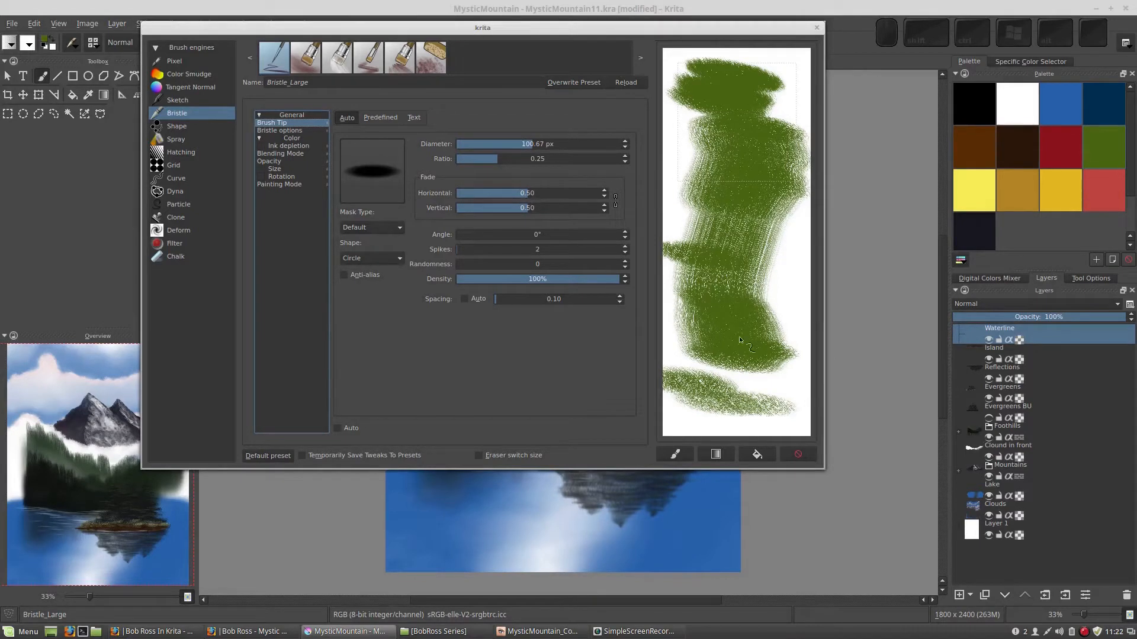
pyautogui.click(284, 130)
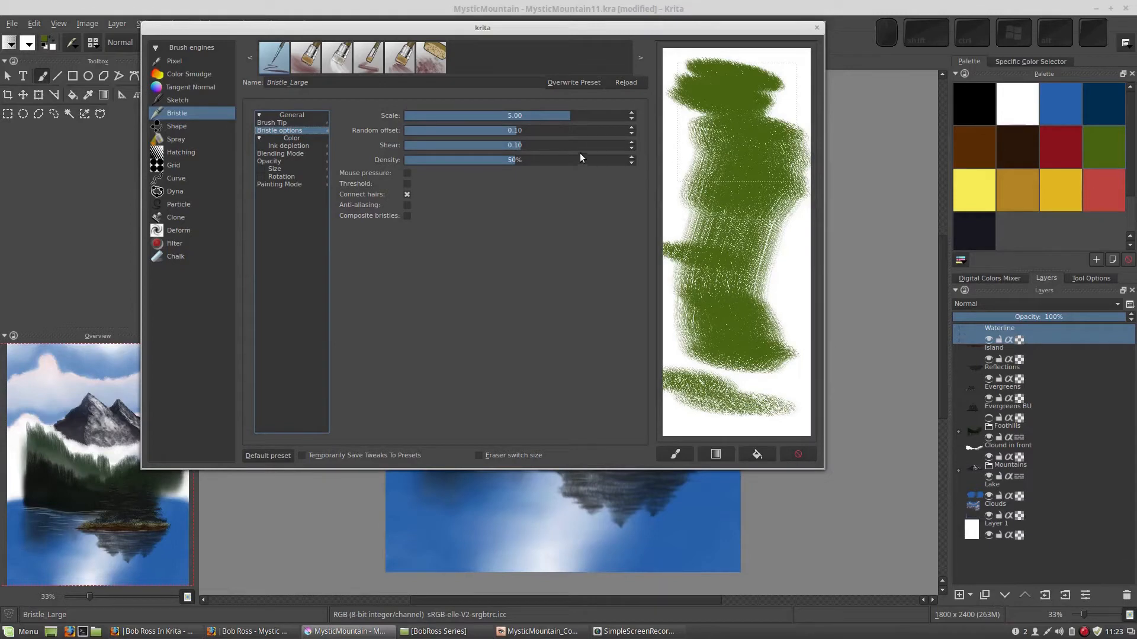
# Set the bristle scale to -0.32 and test it with a cluster of dabs beside the earlier strokes
pyautogui.click(511, 115)
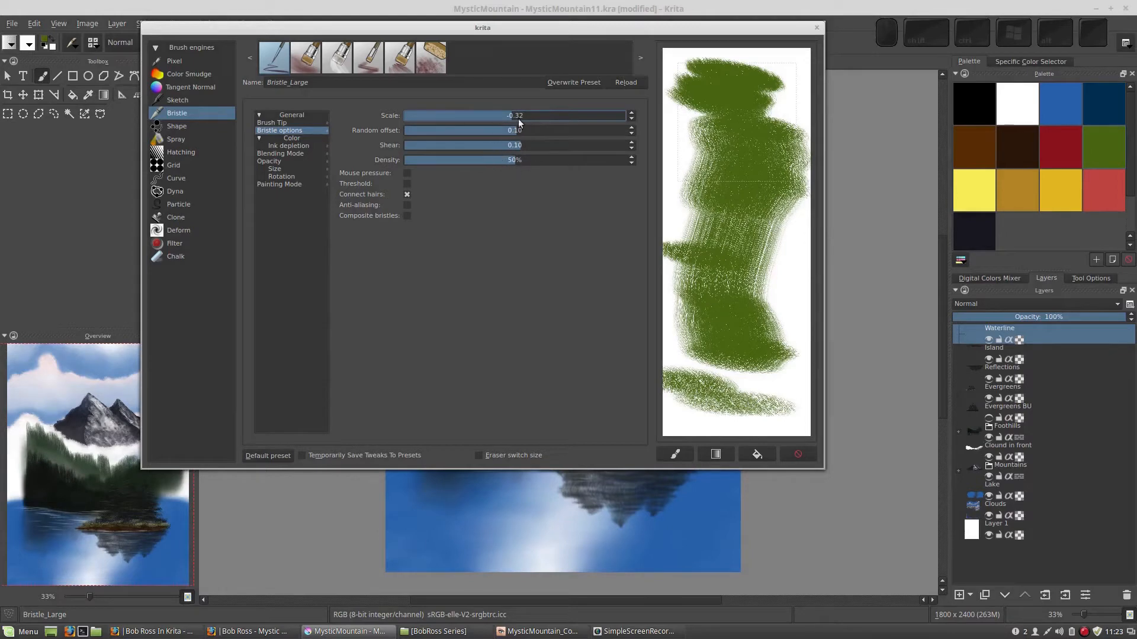
pyautogui.click(776, 290)
pyautogui.click(775, 265)
pyautogui.click(782, 279)
pyautogui.click(788, 297)
pyautogui.click(785, 308)
pyautogui.click(789, 313)
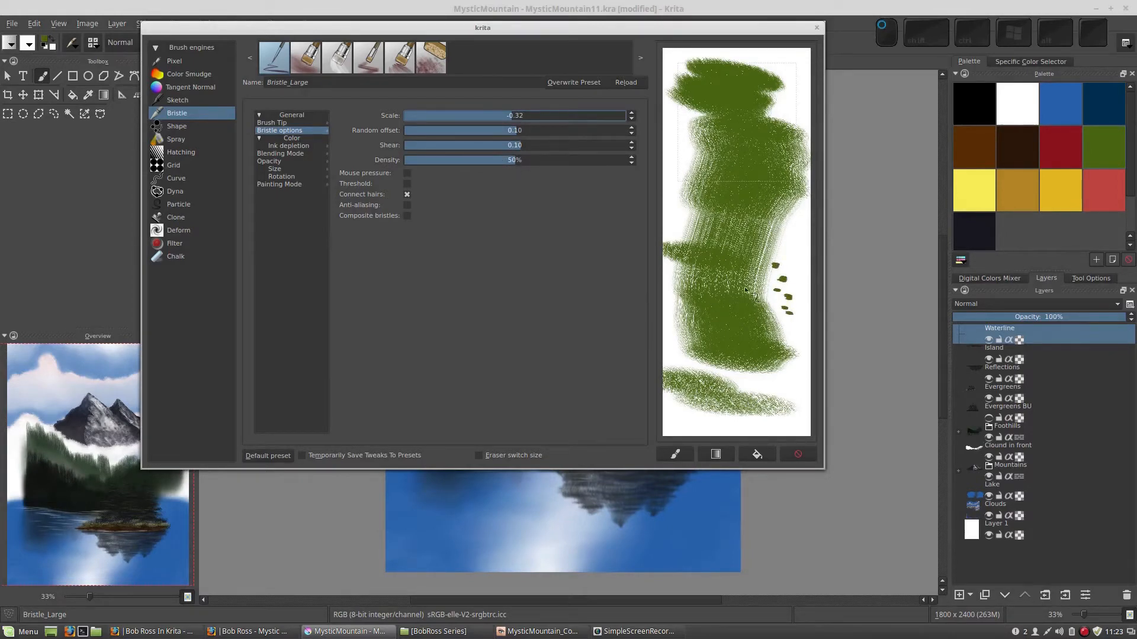
# Set the bristle scale to 1.00 and clear the scratchpad
pyautogui.click(513, 119)
pyautogui.write('1')
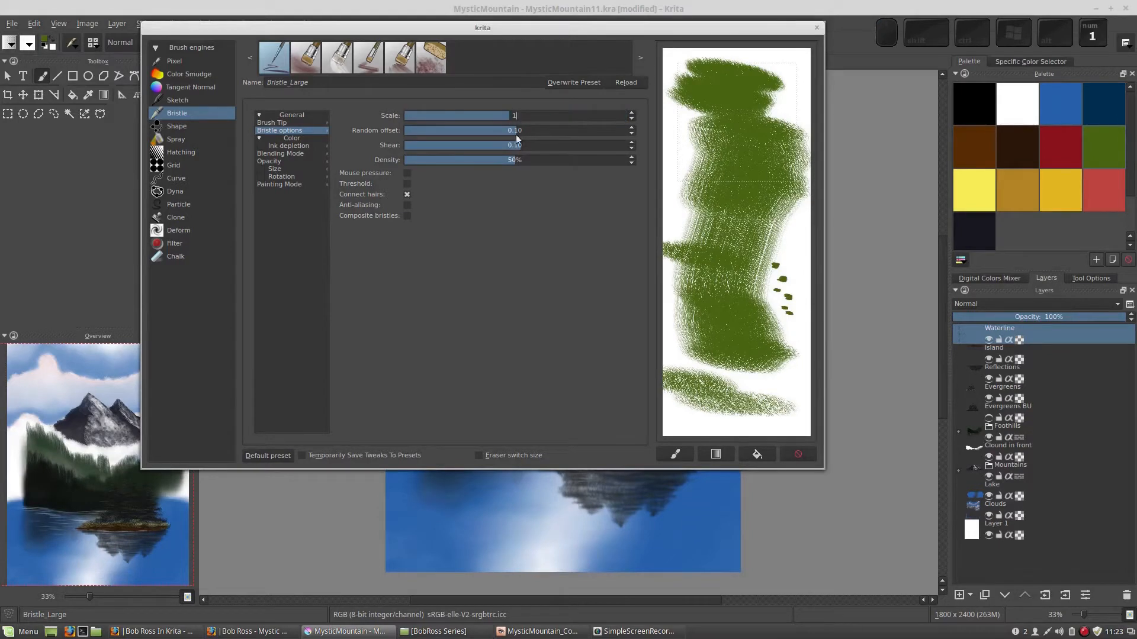
pyautogui.press('Return')
pyautogui.click(757, 454)
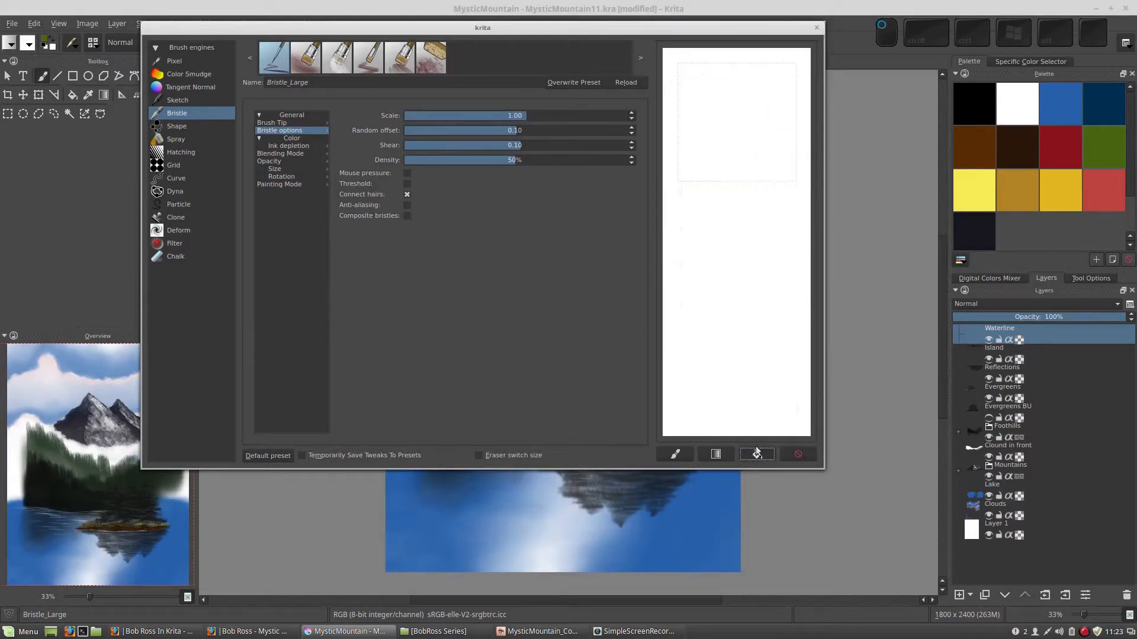
# Test the brush at scale 1.00 with many separate dabs and short strokes spread over the scratchpad
pyautogui.click(725, 271)
pyautogui.click(748, 323)
pyautogui.click(731, 344)
pyautogui.click(723, 257)
pyautogui.click(725, 209)
pyautogui.click(729, 199)
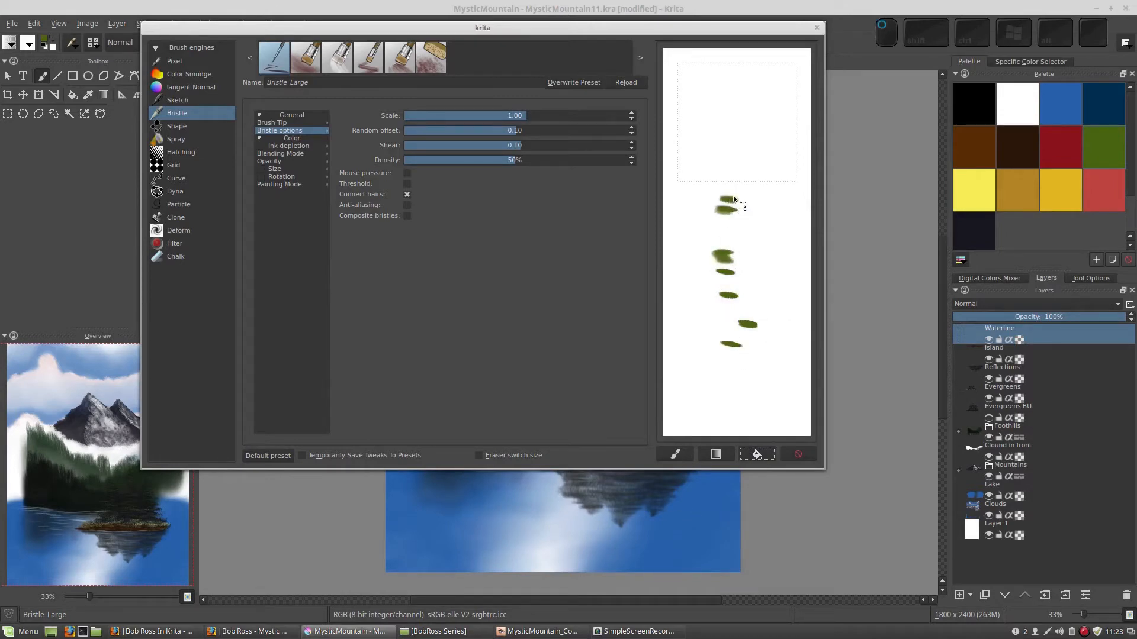
pyautogui.click(760, 268)
pyautogui.click(724, 181)
pyautogui.moveTo(712, 187); pyautogui.dragTo(696, 222)
pyautogui.click(702, 244)
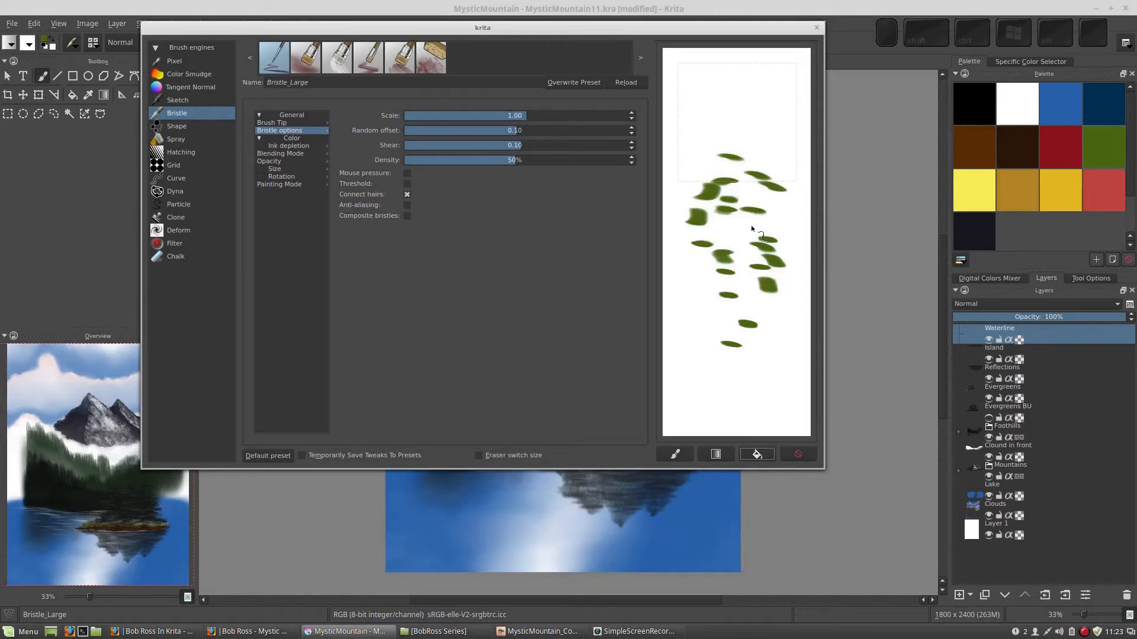
pyautogui.click(757, 203)
pyautogui.click(710, 314)
pyautogui.click(695, 298)
pyautogui.click(768, 365)
pyautogui.click(764, 350)
pyautogui.click(713, 356)
pyautogui.click(710, 341)
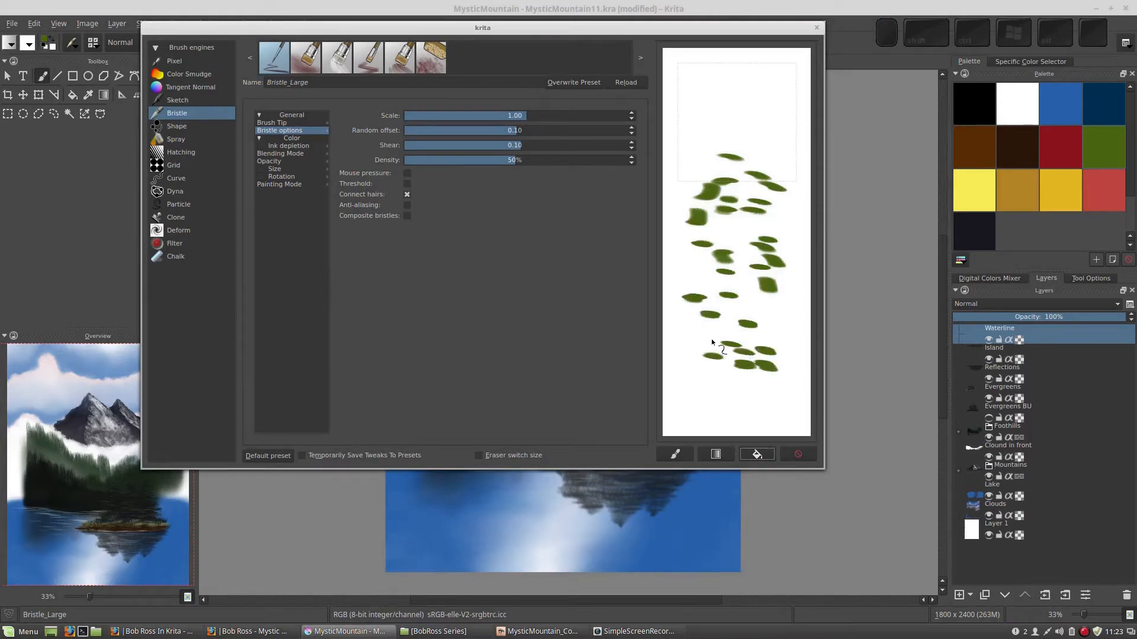
pyautogui.click(725, 331)
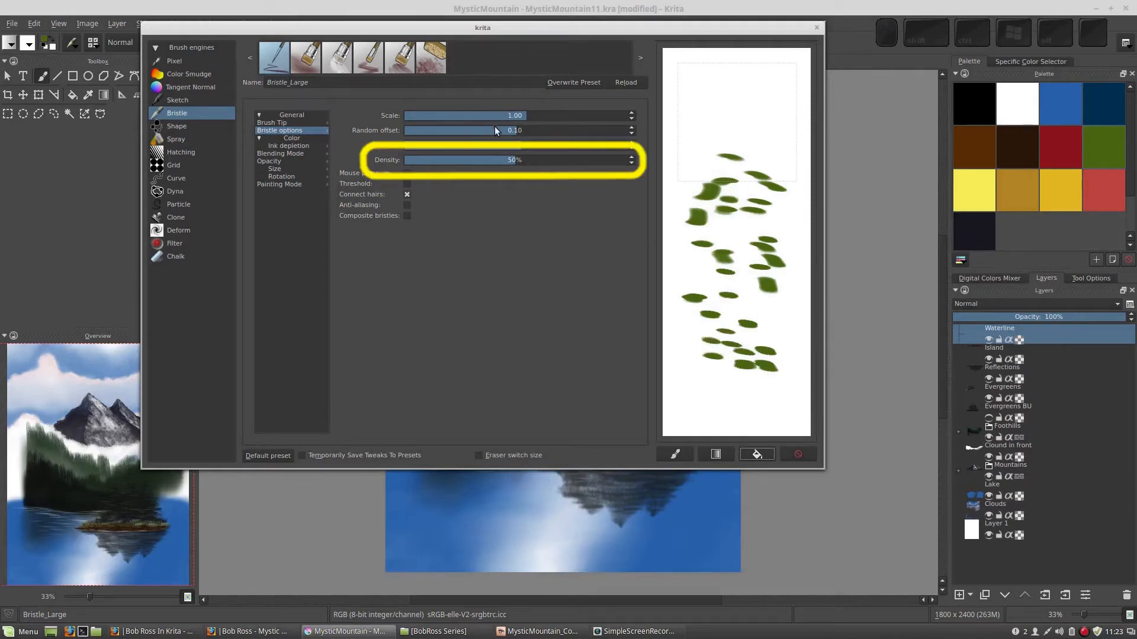
# Set the bristle density to 2% and try it with a few dabs above the earlier ones
pyautogui.click(513, 161)
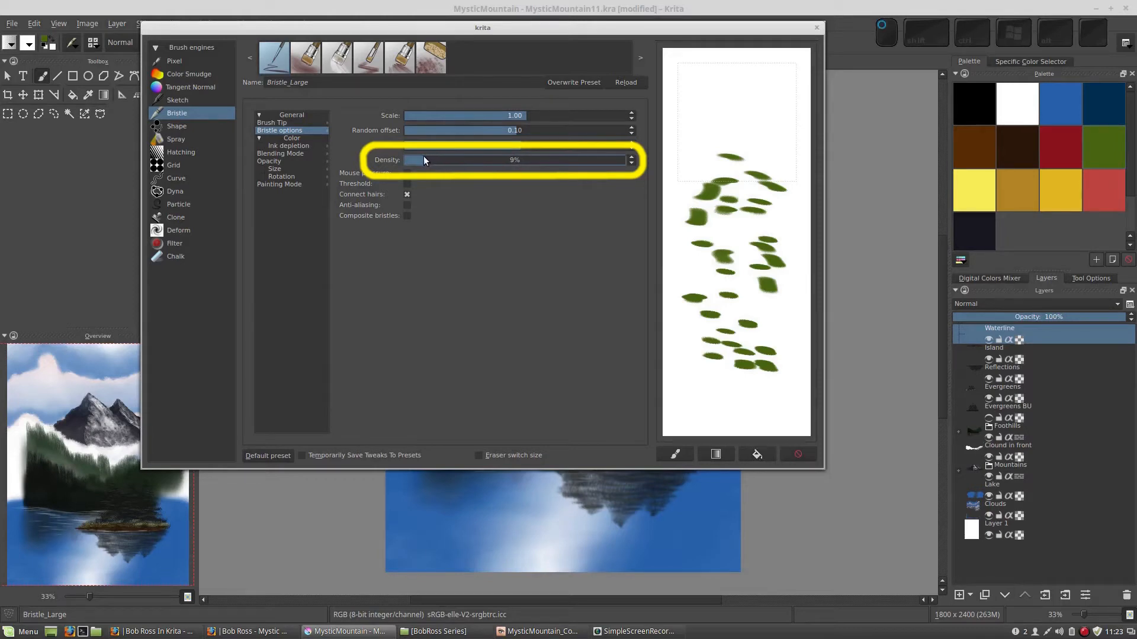
pyautogui.moveTo(412, 160); pyautogui.dragTo(407, 161)
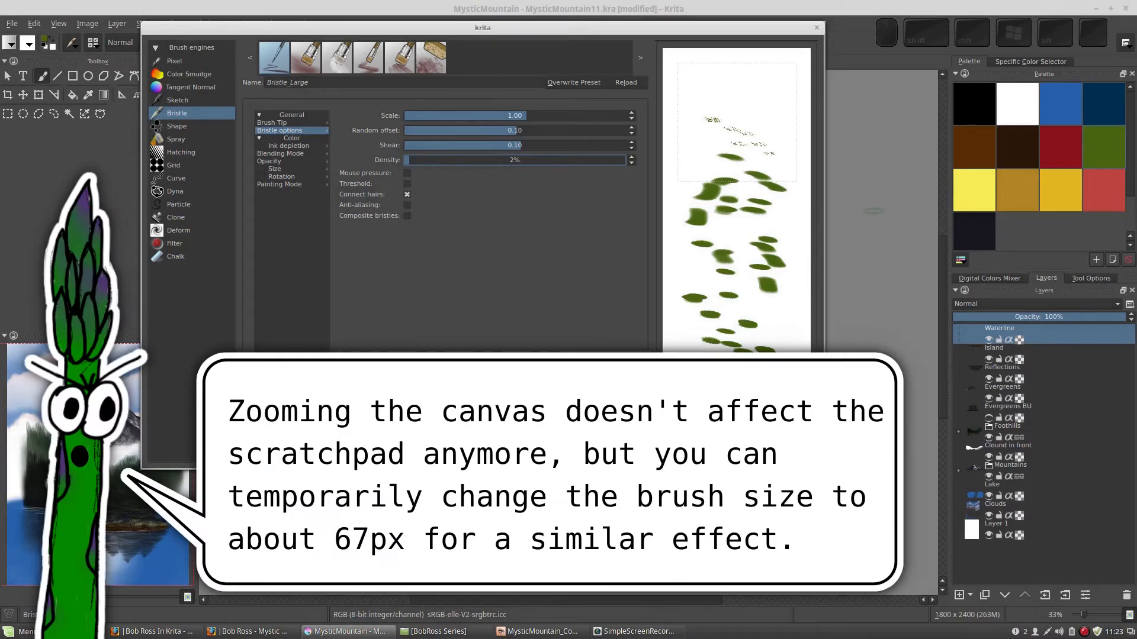
# Clear the scratchpad and test the 2% density with scattered dabs at 67% canvas zoom
pyautogui.click(862, 42)
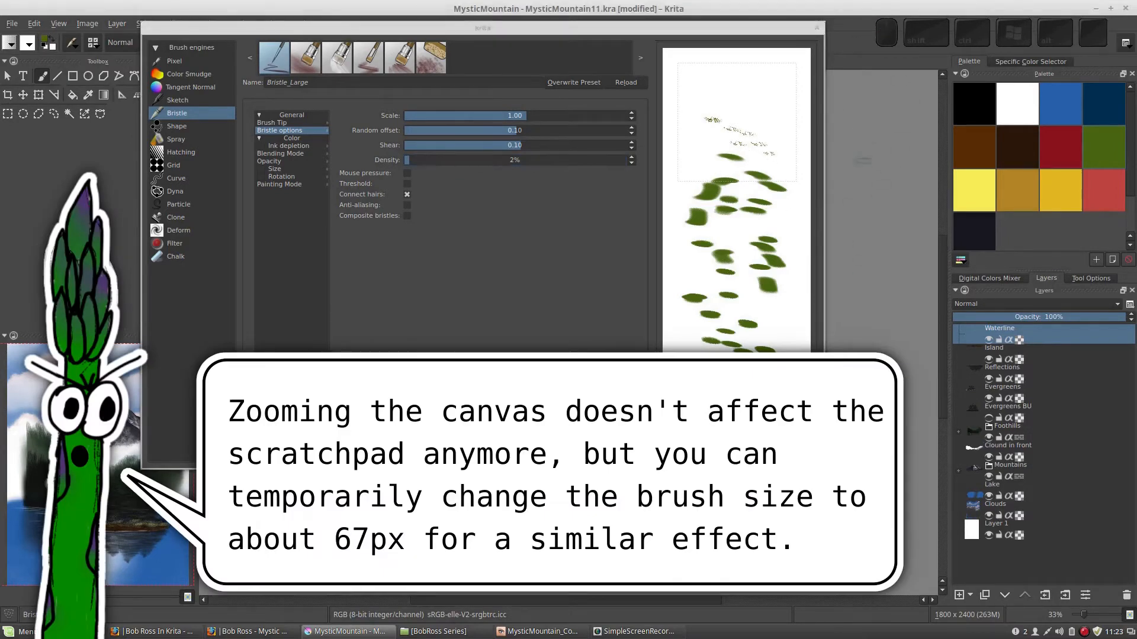
pyautogui.scroll(2, 869, 220)
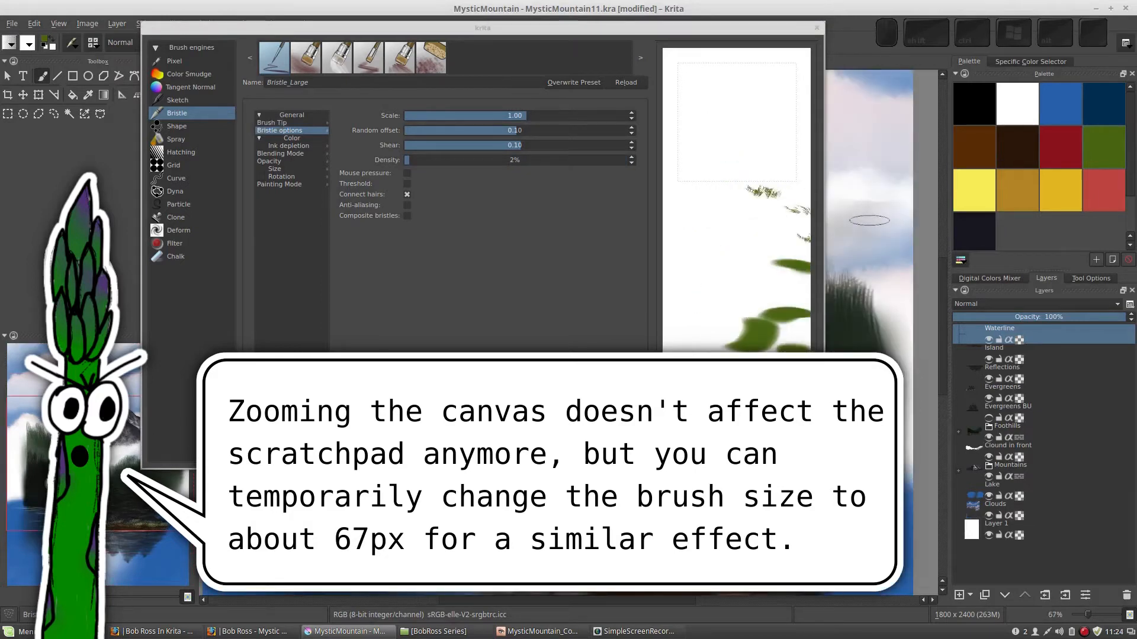
pyautogui.moveTo(701, 222)
pyautogui.mouseDown()
pyautogui.moveTo(741, 246)
pyautogui.moveTo(749, 238)
pyautogui.moveTo(704, 273)
pyautogui.moveTo(736, 229)
pyautogui.mouseUp()
pyautogui.click(757, 455)
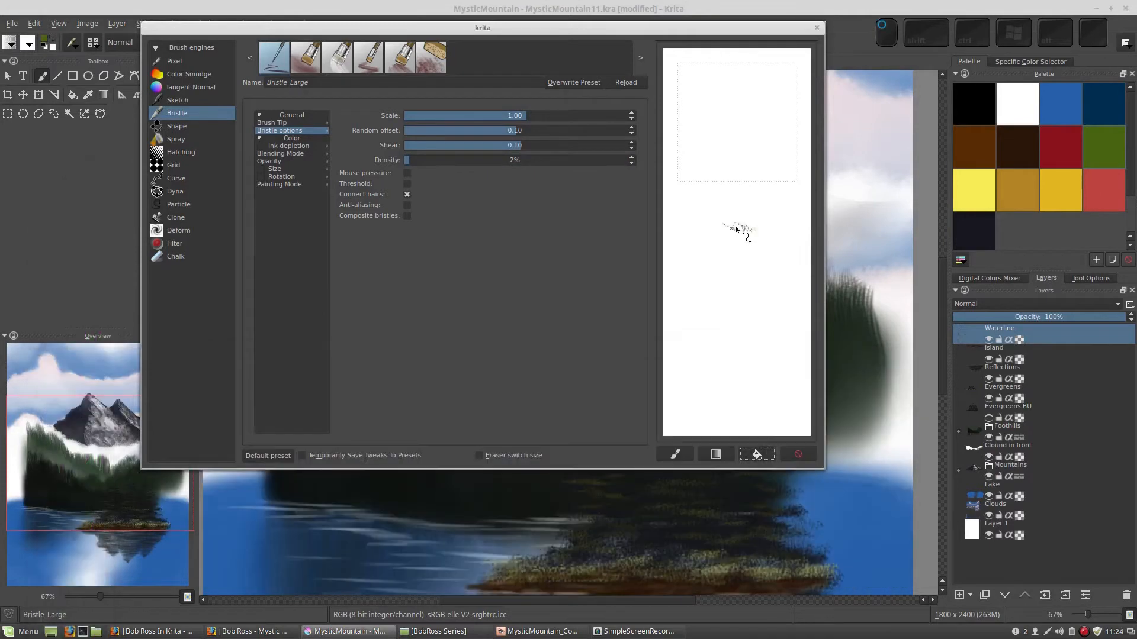
pyautogui.moveTo(719, 290)
pyautogui.mouseDown()
pyautogui.moveTo(751, 308)
pyautogui.moveTo(714, 322)
pyautogui.moveTo(740, 342)
pyautogui.mouseUp()
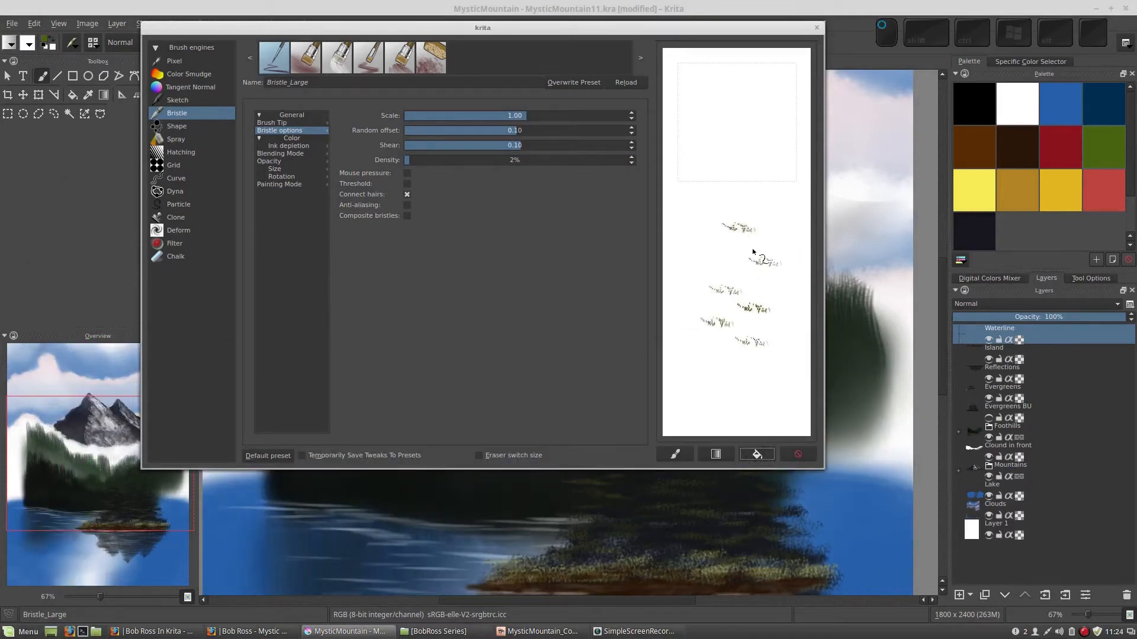
pyautogui.moveTo(762, 262); pyautogui.dragTo(769, 263)
pyautogui.moveTo(719, 198); pyautogui.dragTo(745, 201)
pyautogui.moveTo(699, 241)
pyautogui.mouseDown()
pyautogui.moveTo(747, 249)
pyautogui.moveTo(760, 236)
pyautogui.mouseUp()
pyautogui.moveTo(749, 210); pyautogui.dragTo(778, 215)
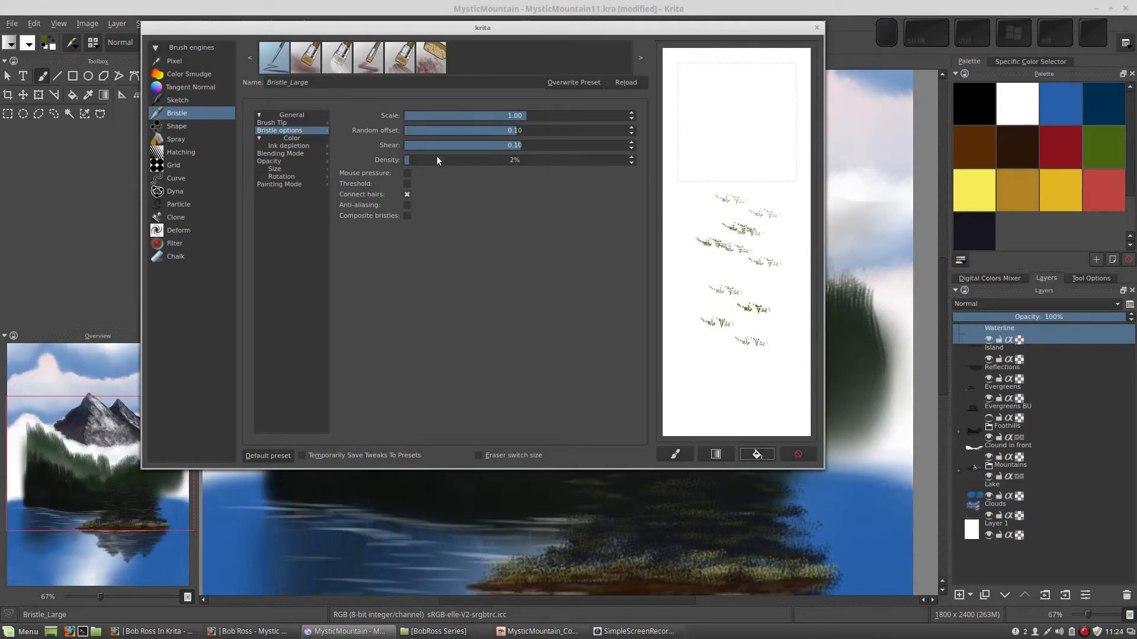
pyautogui.moveTo(727, 179); pyautogui.dragTo(756, 183)
# Set the bristle density to 100% and add several dabs among the sparse ones for comparison
pyautogui.moveTo(408, 159); pyautogui.dragTo(630, 160)
pyautogui.moveTo(714, 128); pyautogui.dragTo(751, 132)
pyautogui.moveTo(691, 158); pyautogui.dragTo(728, 162)
pyautogui.moveTo(747, 171); pyautogui.dragTo(783, 174)
pyautogui.moveTo(751, 225); pyautogui.dragTo(789, 227)
pyautogui.moveTo(760, 271); pyautogui.dragTo(797, 273)
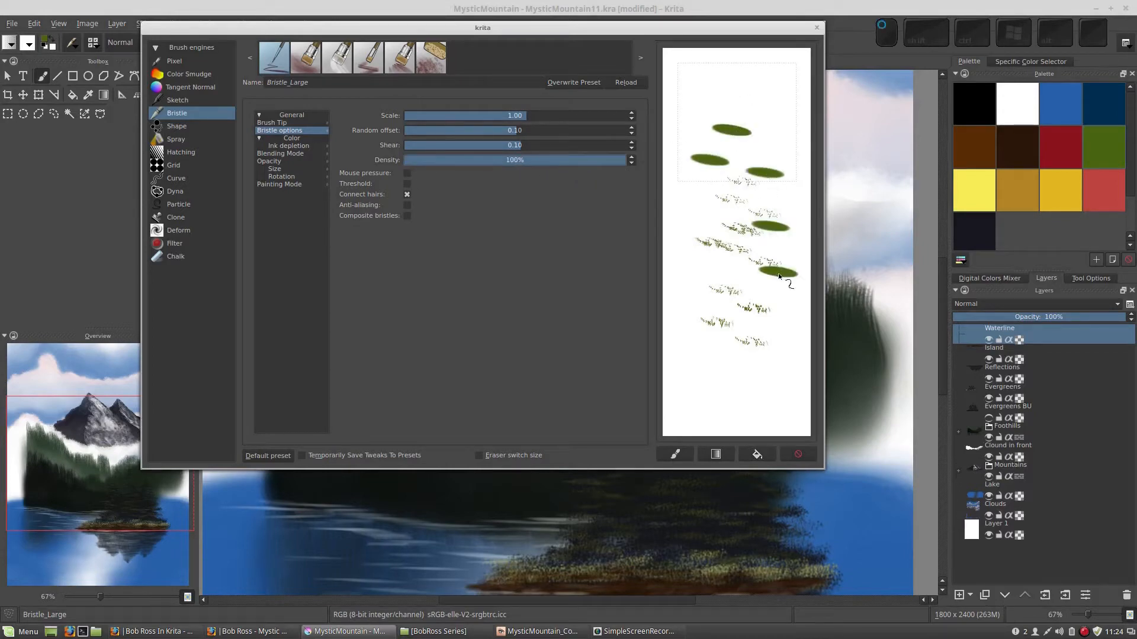
# Set the bristle density to 48% and test it with dabs along the scratchpad's lower and left side
pyautogui.click(513, 160)
pyautogui.click(749, 373)
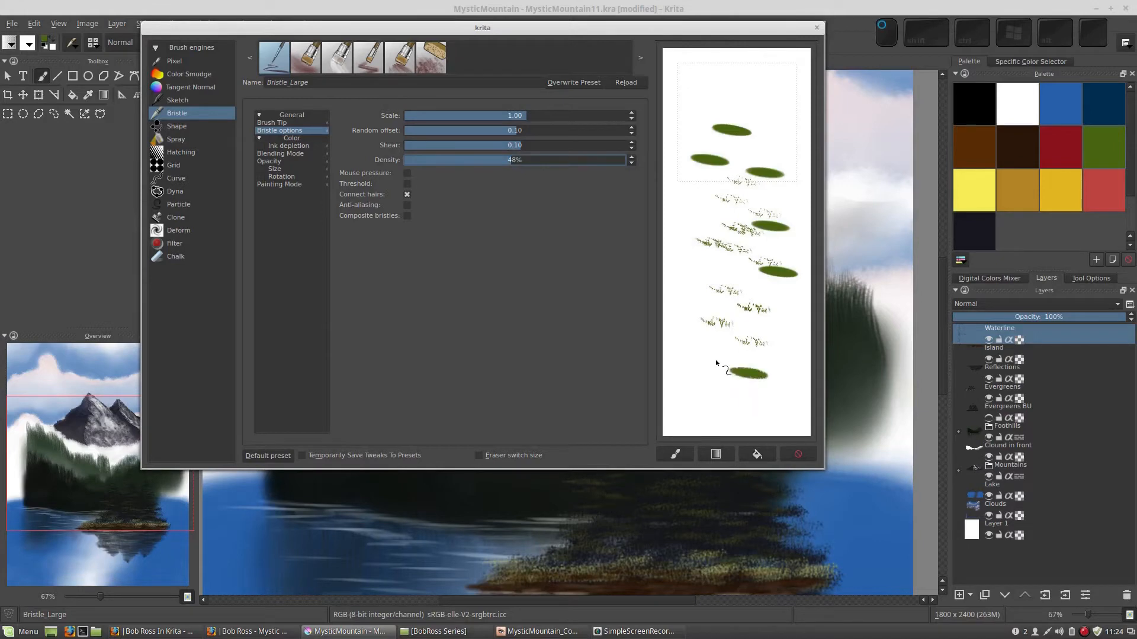
pyautogui.click(713, 359)
pyautogui.click(733, 350)
pyautogui.click(701, 336)
pyautogui.click(686, 299)
pyautogui.click(694, 274)
pyautogui.click(684, 248)
pyautogui.click(688, 223)
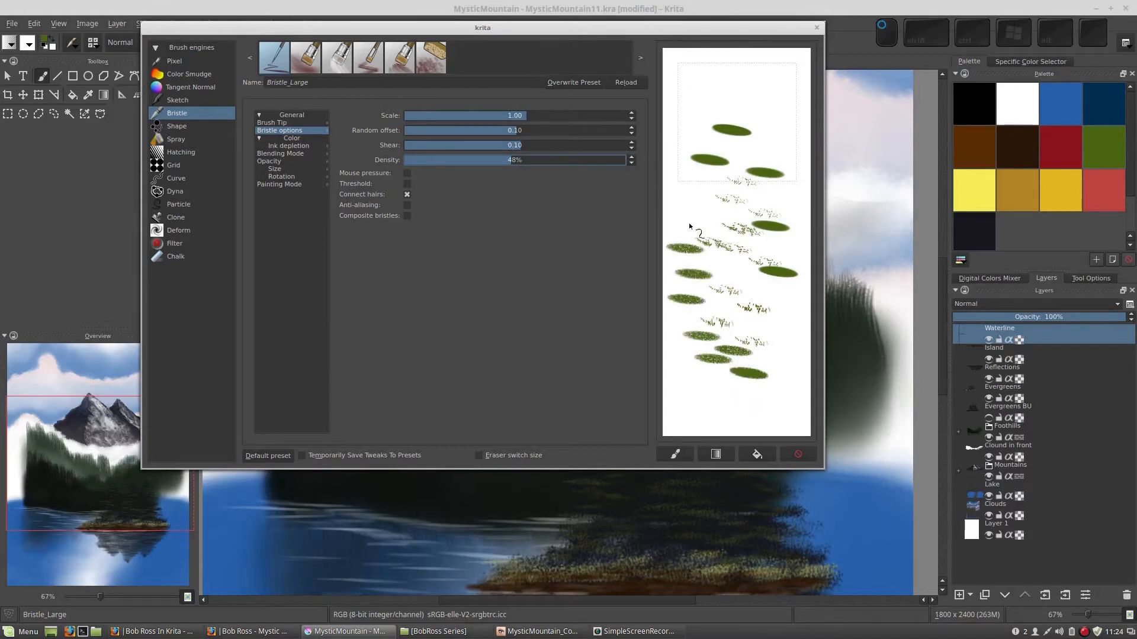
# Set the bristle density to 10% and test it with dabs and short strokes in the upper part of the scratchpad
pyautogui.click(473, 158)
pyautogui.click(419, 160)
pyautogui.click(425, 158)
pyautogui.click(763, 140)
pyautogui.moveTo(753, 104)
pyautogui.mouseDown()
pyautogui.moveTo(777, 111)
pyautogui.moveTo(709, 98)
pyautogui.moveTo(701, 117)
pyautogui.moveTo(737, 119)
pyautogui.mouseUp()
pyautogui.click(758, 90)
pyautogui.moveTo(686, 138); pyautogui.dragTo(747, 156)
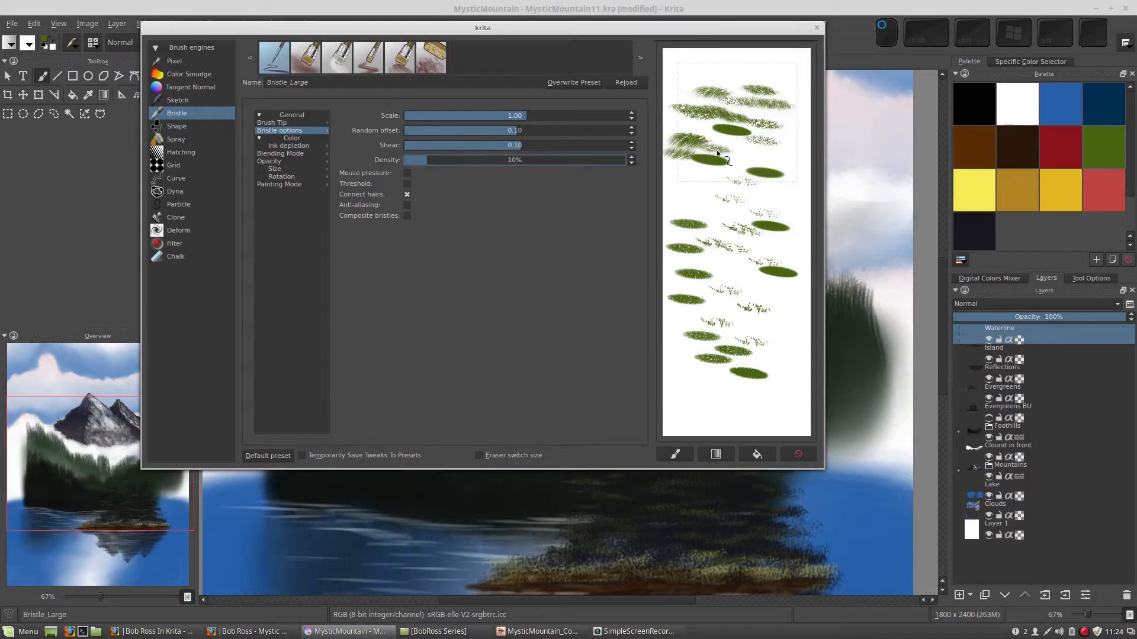
# Clear the scratchpad and test the 10% density with short downward strokes and a few zigzag strokes
pyautogui.click(757, 453)
pyautogui.moveTo(698, 202)
pyautogui.mouseDown()
pyautogui.moveTo(748, 266)
pyautogui.moveTo(729, 294)
pyautogui.moveTo(738, 311)
pyautogui.moveTo(762, 303)
pyautogui.moveTo(716, 320)
pyautogui.moveTo(726, 351)
pyautogui.moveTo(760, 327)
pyautogui.moveTo(770, 359)
pyautogui.mouseUp()
pyautogui.moveTo(766, 234); pyautogui.dragTo(772, 254)
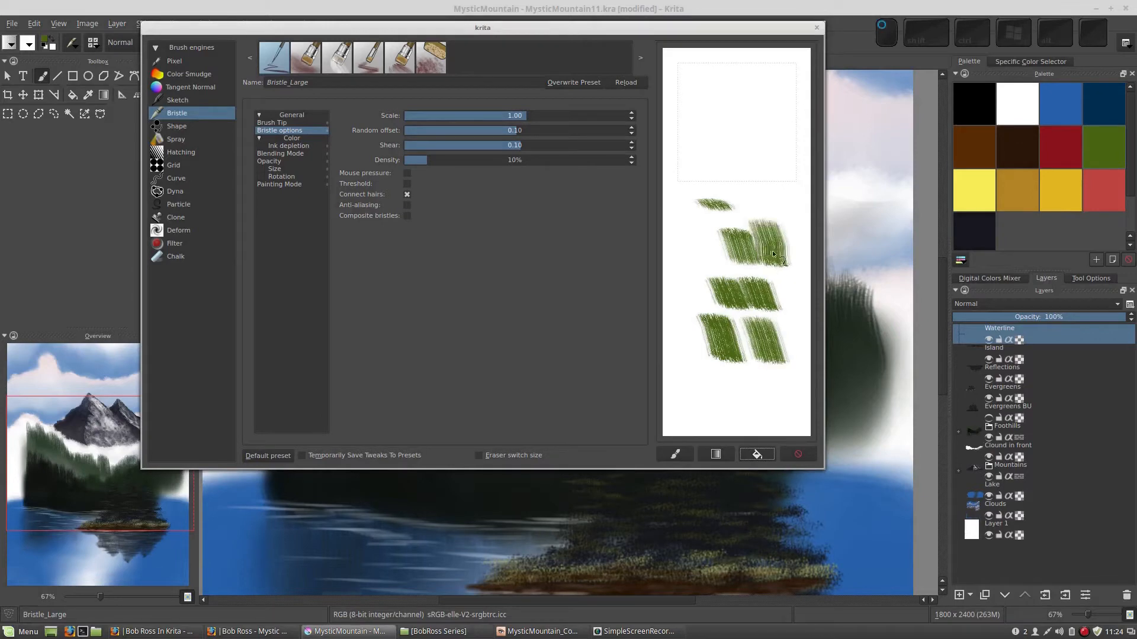
pyautogui.moveTo(717, 158); pyautogui.dragTo(769, 177)
pyautogui.moveTo(711, 135)
pyautogui.mouseDown()
pyautogui.moveTo(767, 153)
pyautogui.moveTo(760, 128)
pyautogui.mouseUp()
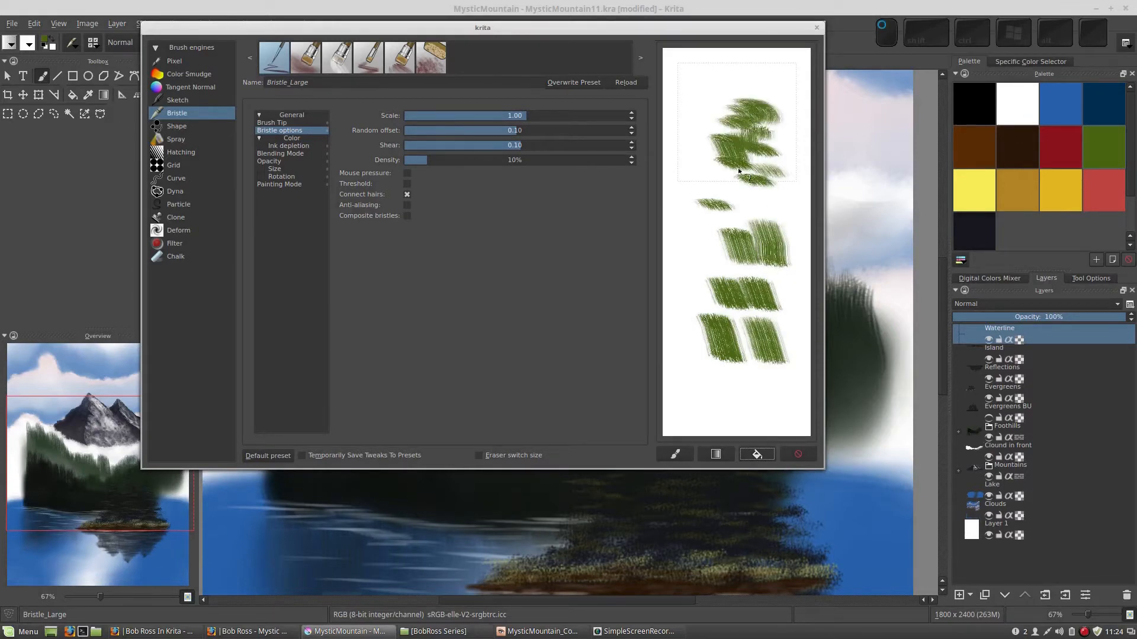
# Zoom the canvas to 141%, clear the scratchpad and inspect the bristle pattern with three separate dabs
pyautogui.click(839, 10)
pyautogui.press('1')
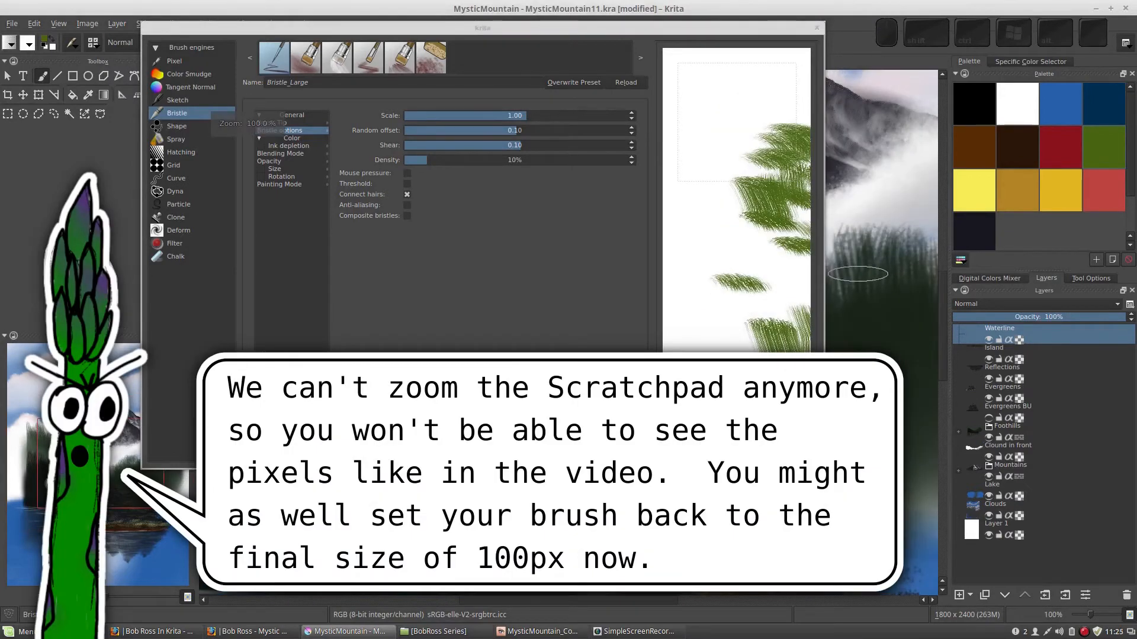
pyautogui.press('+')
pyautogui.click(799, 450)
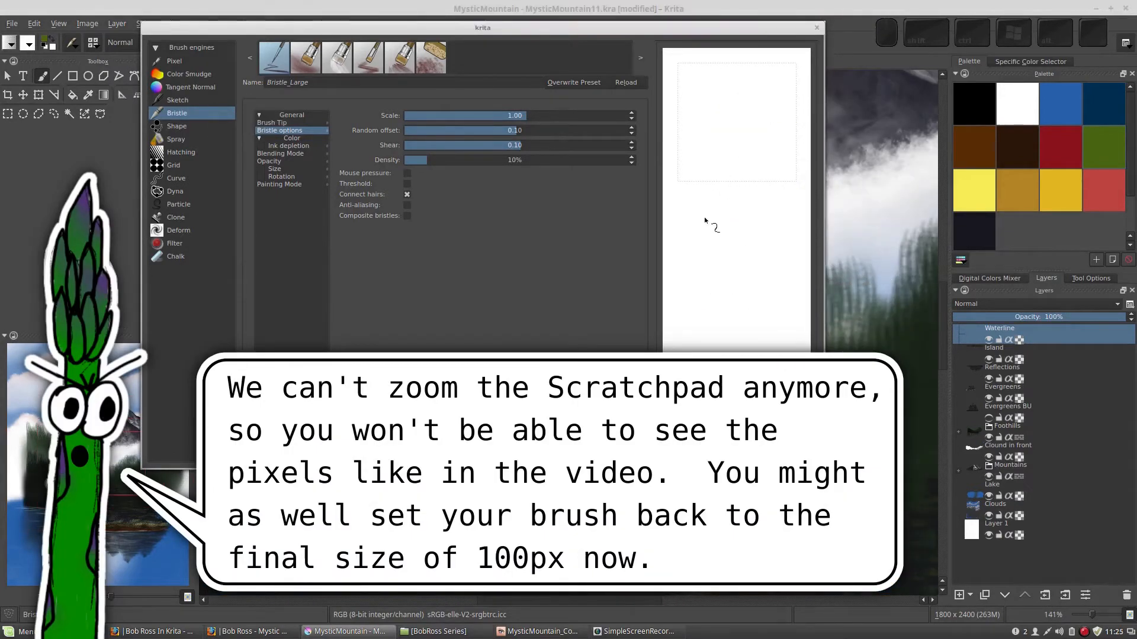
pyautogui.moveTo(664, 207); pyautogui.dragTo(746, 223)
pyautogui.moveTo(694, 260); pyautogui.dragTo(777, 275)
pyautogui.moveTo(708, 303); pyautogui.dragTo(791, 320)
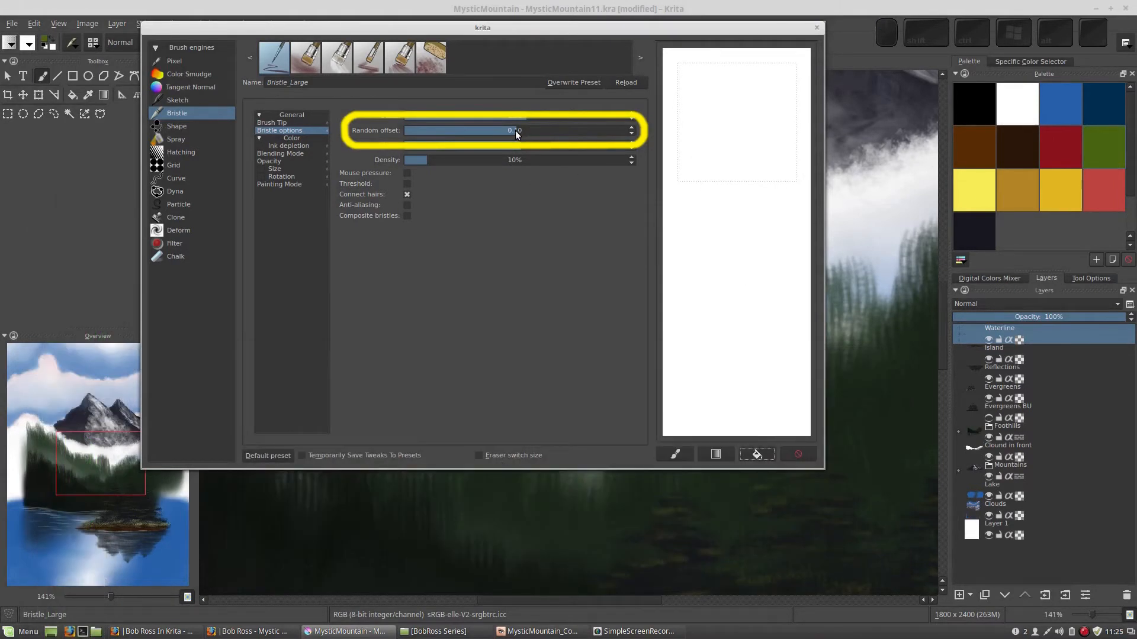
# Set the bristle random offset to 0.00 and test it with three patches of overlapping strokes
pyautogui.click(505, 132)
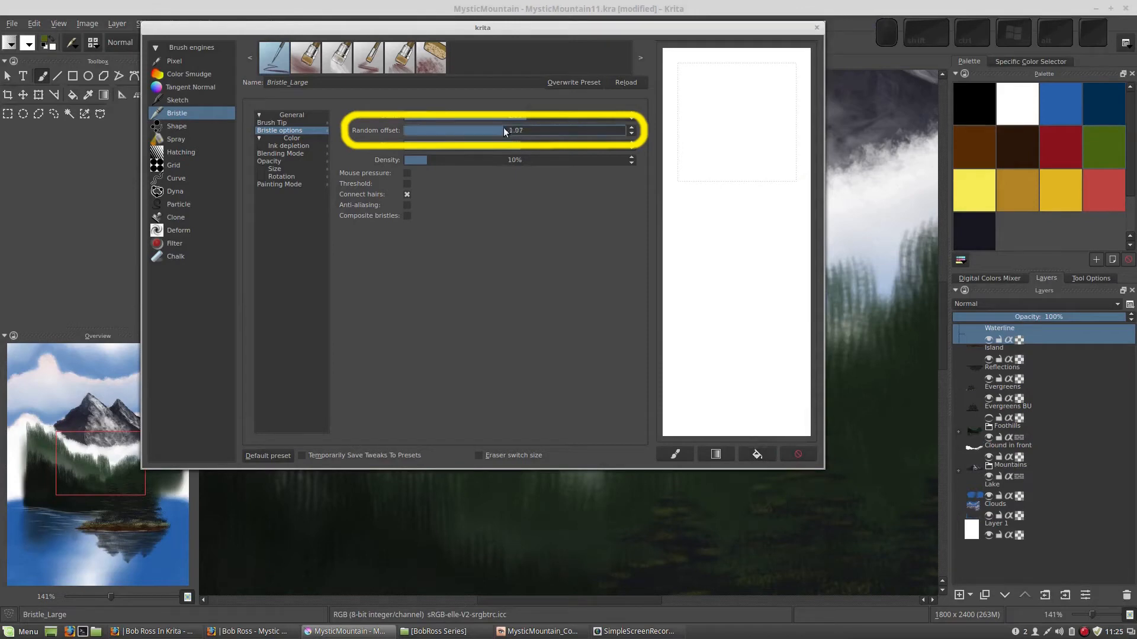
pyautogui.write('0')
pyautogui.press('Return')
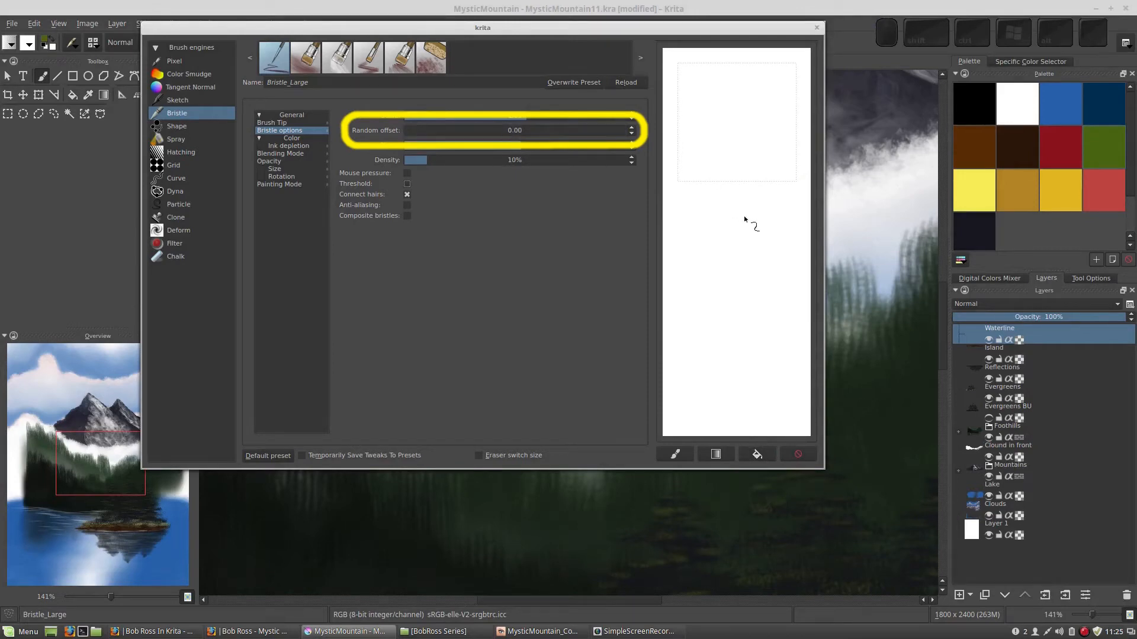
pyautogui.moveTo(764, 188)
pyautogui.mouseDown()
pyautogui.moveTo(727, 185)
pyautogui.moveTo(769, 208)
pyautogui.moveTo(740, 236)
pyautogui.mouseUp()
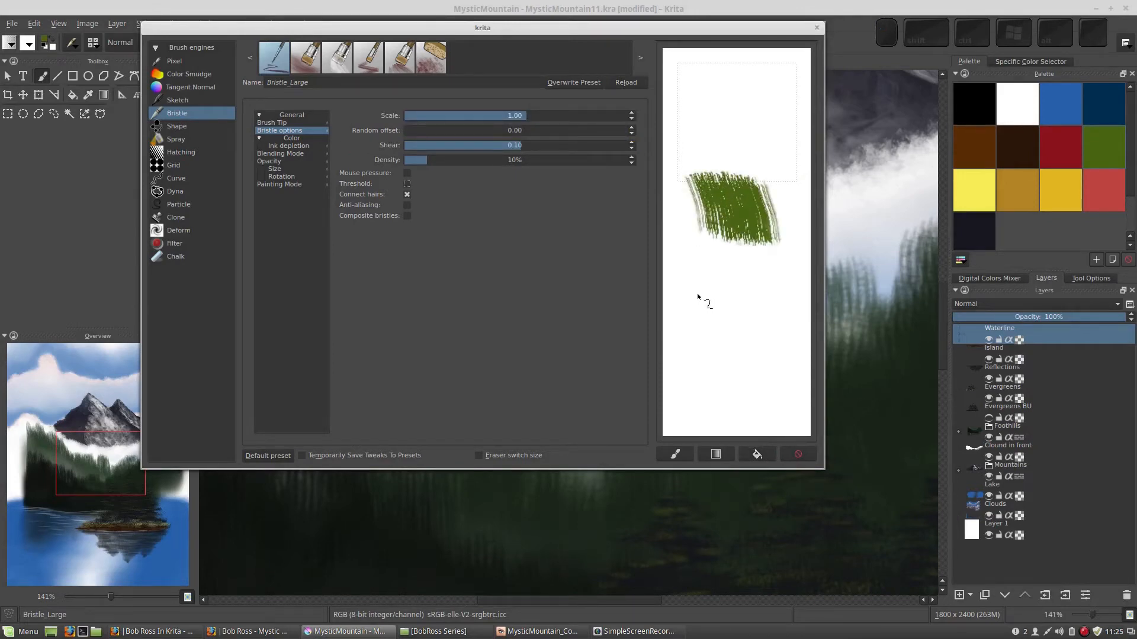
pyautogui.moveTo(698, 294); pyautogui.dragTo(709, 390)
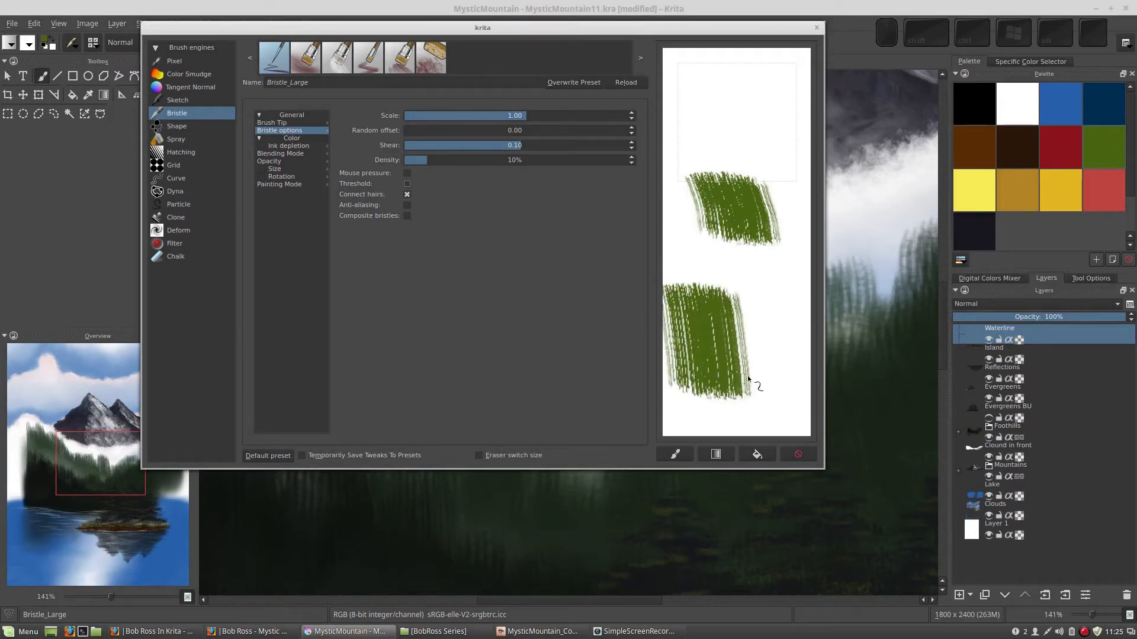
pyautogui.moveTo(756, 264); pyautogui.dragTo(759, 300)
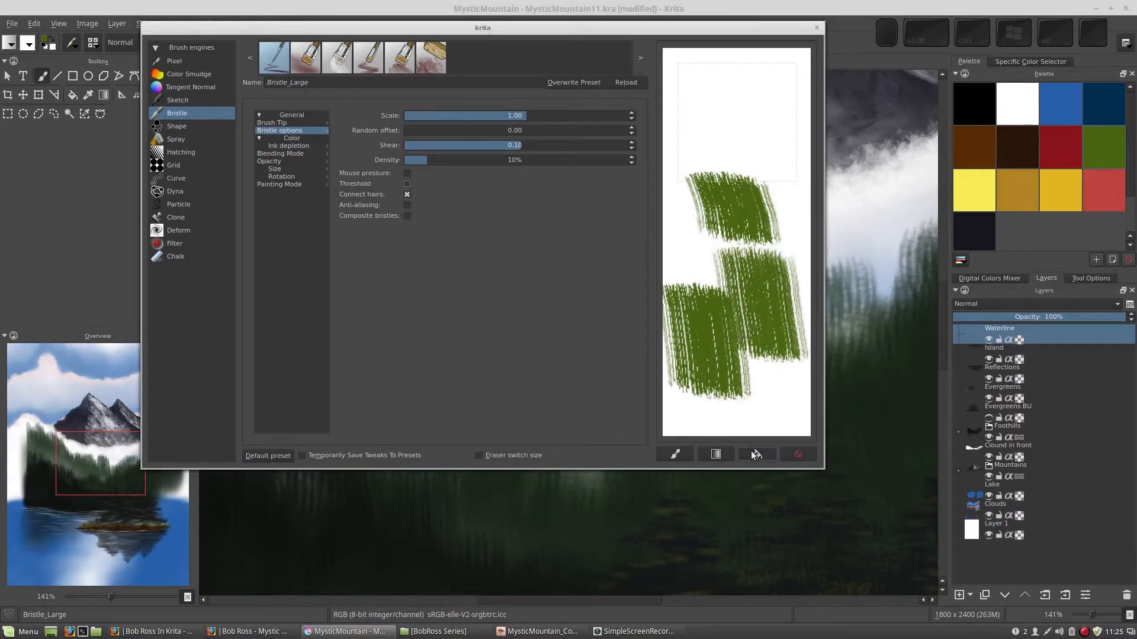
# Clear the scratchpad, set the random offset to 3.70 and test it with horizontal rows of dabs and strokes
pyautogui.click(755, 452)
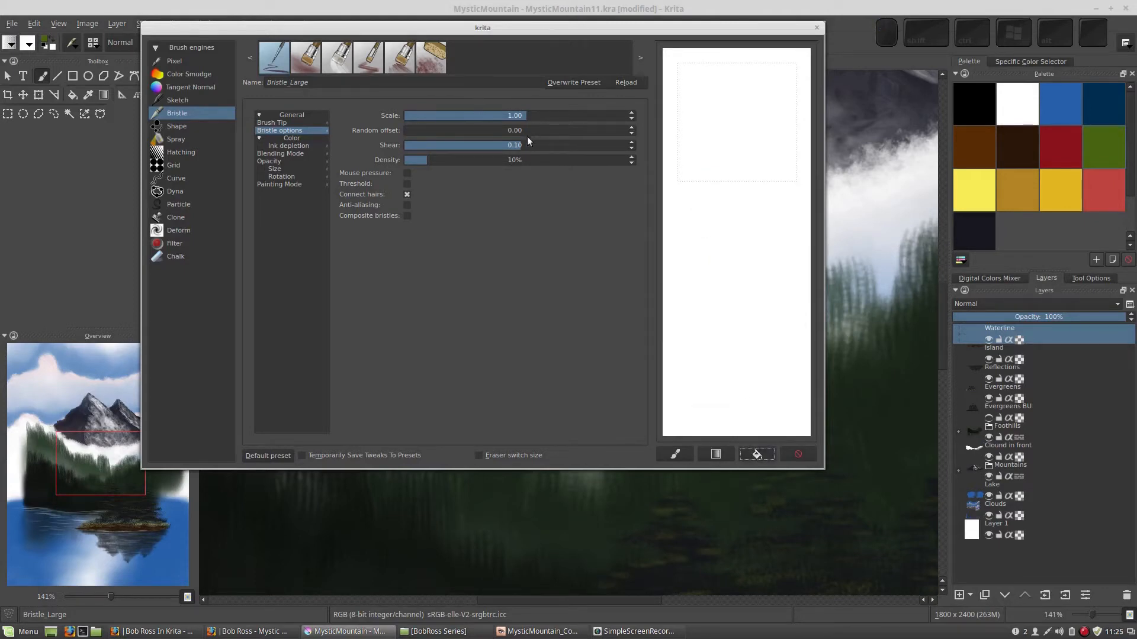
pyautogui.moveTo(510, 129); pyautogui.dragTo(556, 130)
pyautogui.moveTo(681, 177)
pyautogui.mouseDown()
pyautogui.moveTo(761, 189)
pyautogui.moveTo(710, 194)
pyautogui.mouseUp()
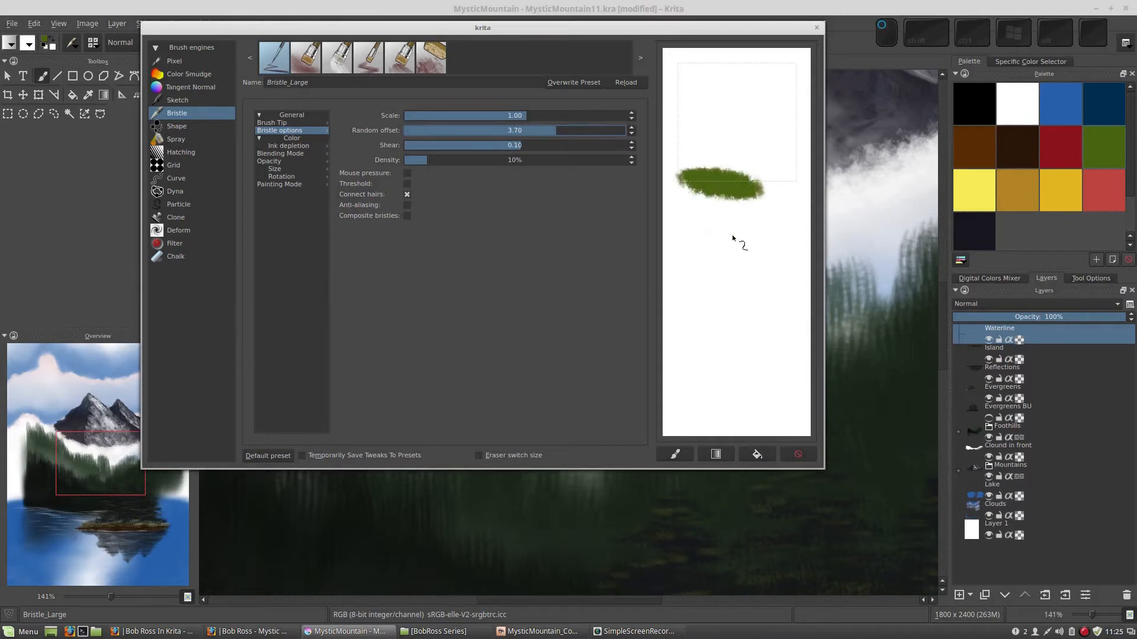
pyautogui.moveTo(732, 234)
pyautogui.mouseDown()
pyautogui.moveTo(752, 279)
pyautogui.moveTo(741, 373)
pyautogui.moveTo(698, 325)
pyautogui.moveTo(692, 285)
pyautogui.moveTo(728, 266)
pyautogui.moveTo(687, 209)
pyautogui.moveTo(739, 230)
pyautogui.mouseUp()
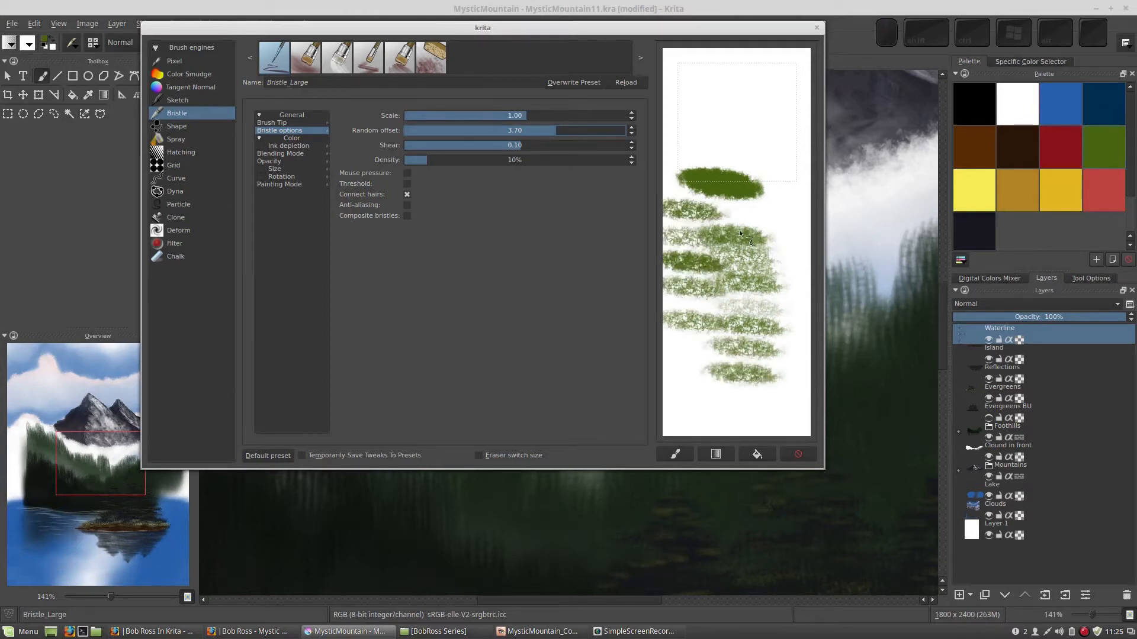
# Toggle Connect hairs off and back on, and test the connected bristles with two light marks near the scratchpad's upper edge
pyautogui.click(406, 195)
pyautogui.click(407, 195)
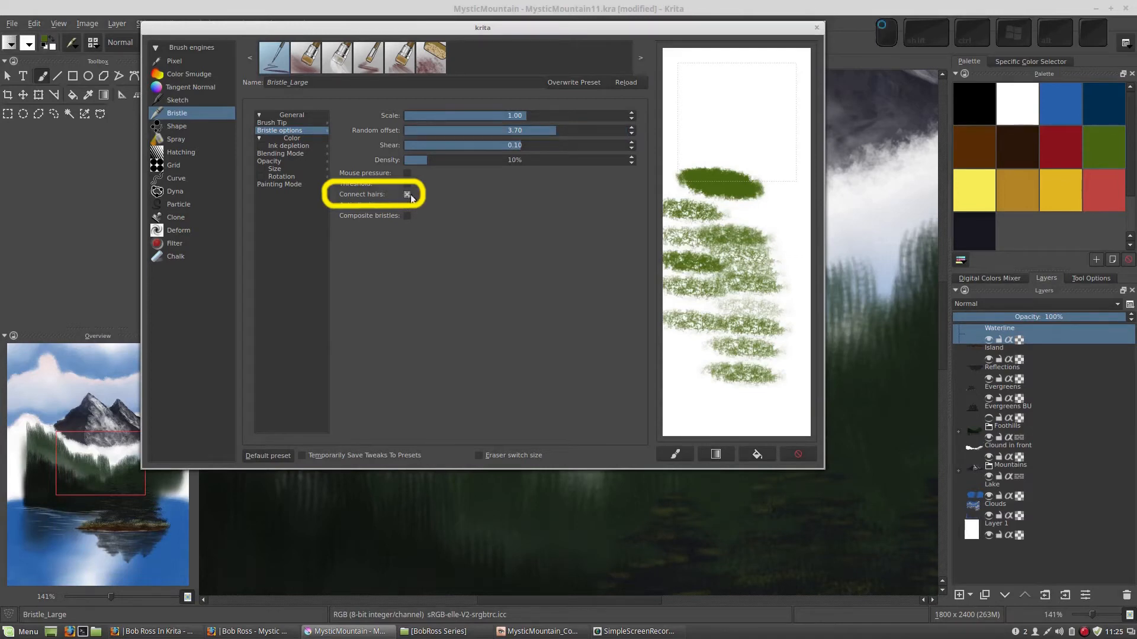
pyautogui.click(718, 84)
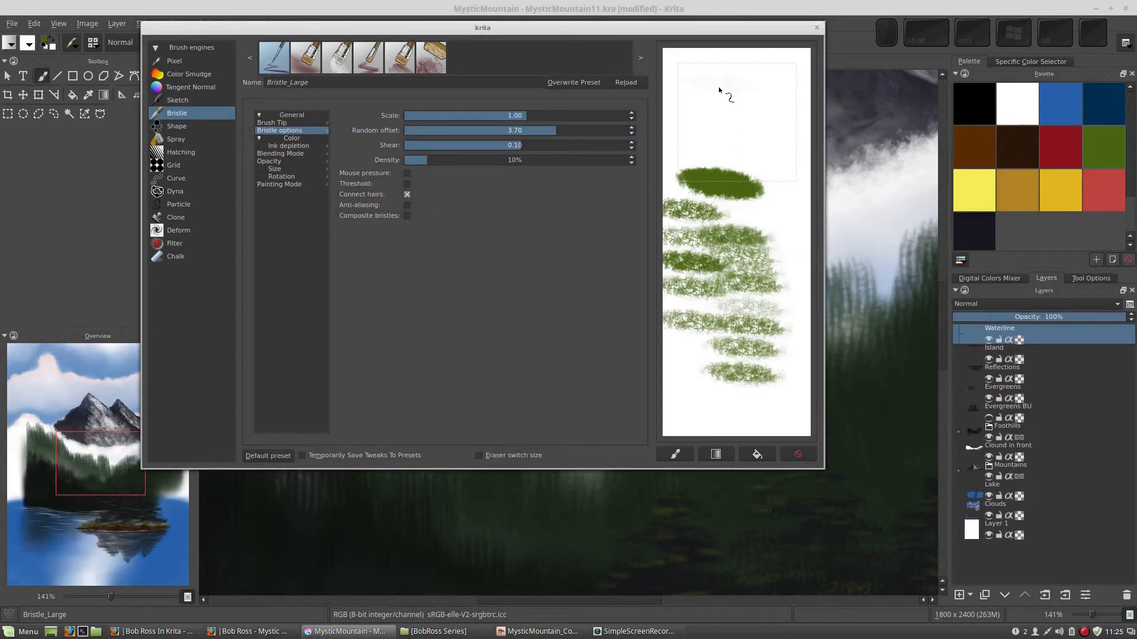
pyautogui.click(744, 137)
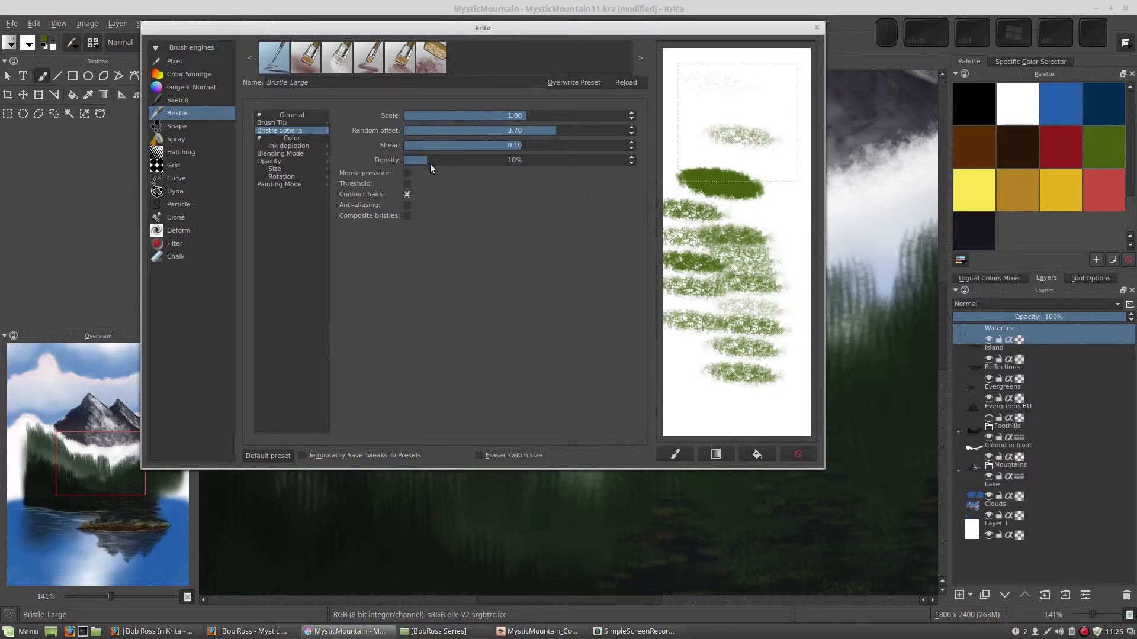
# Clear the scratchpad, disable Connect hairs, and test the brush with several short strokes and a dense patch
pyautogui.click(743, 454)
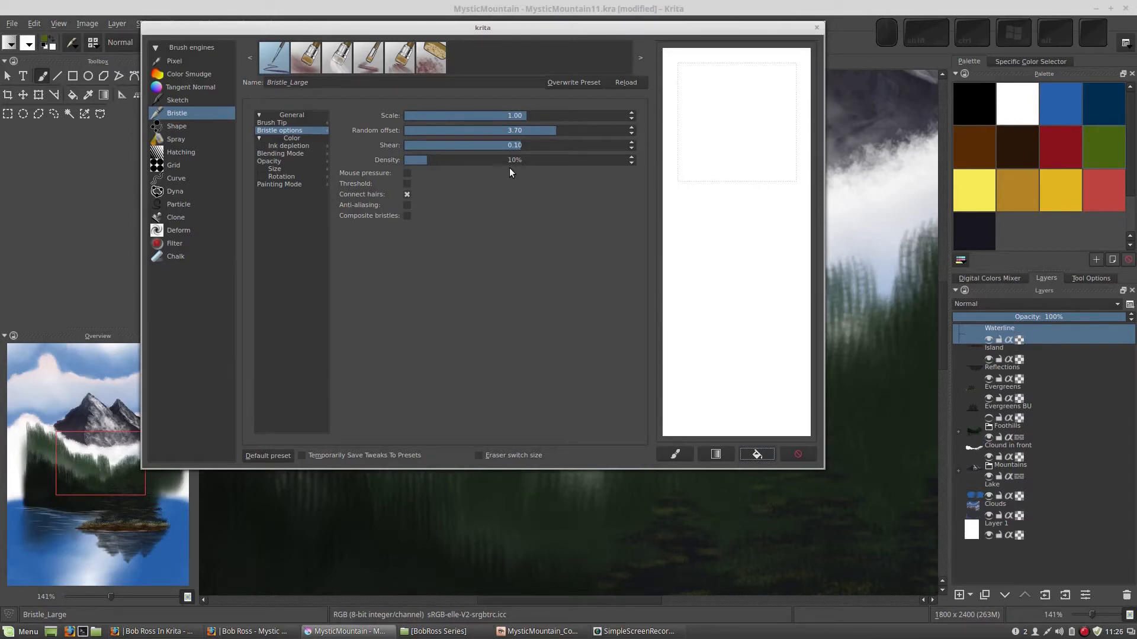
pyautogui.click(407, 195)
pyautogui.moveTo(712, 151); pyautogui.dragTo(729, 244)
pyautogui.moveTo(701, 288); pyautogui.dragTo(775, 288)
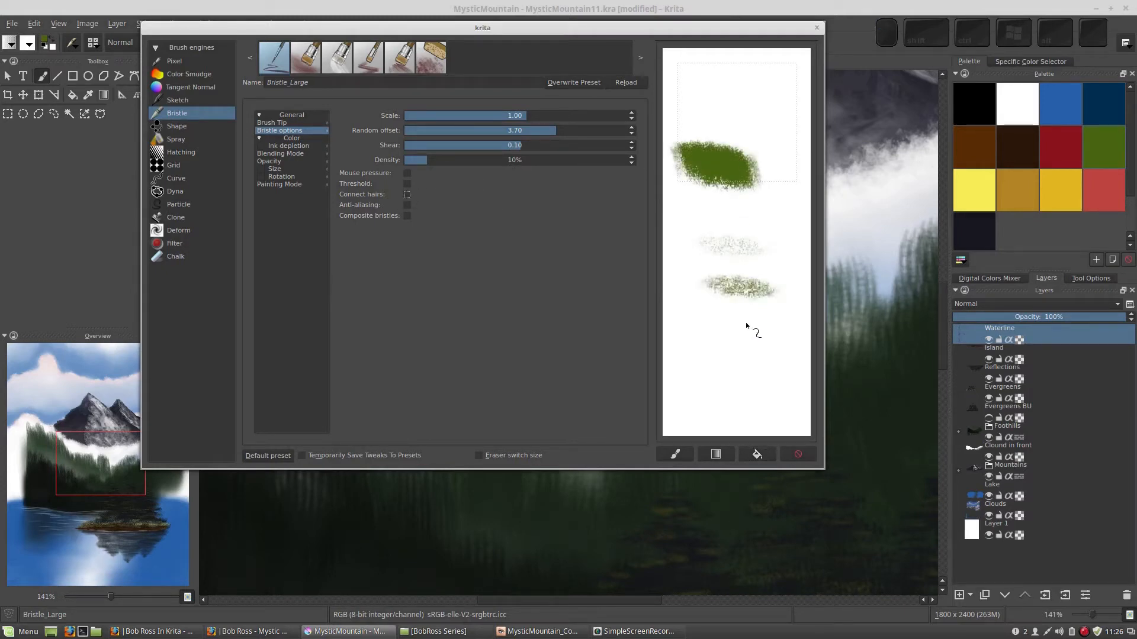
pyautogui.moveTo(707, 311)
pyautogui.mouseDown()
pyautogui.moveTo(746, 326)
pyautogui.moveTo(744, 396)
pyautogui.mouseUp()
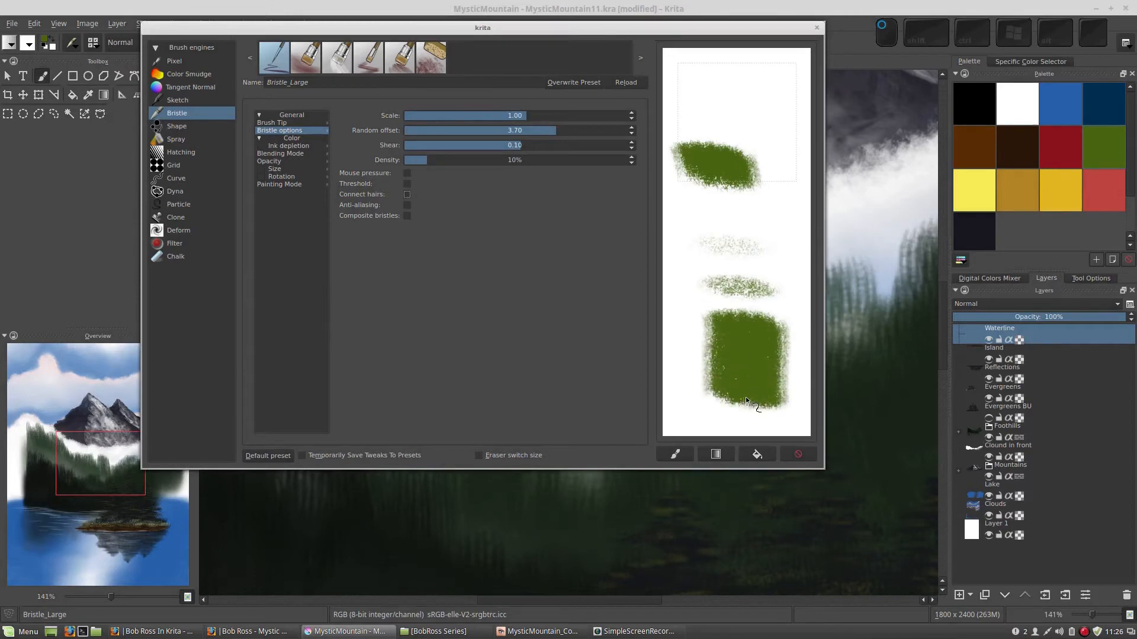
# Clear the scratchpad and compare two vertical patches, one painted with Connect hairs enabled and one with it disabled
pyautogui.click(757, 454)
pyautogui.click(407, 194)
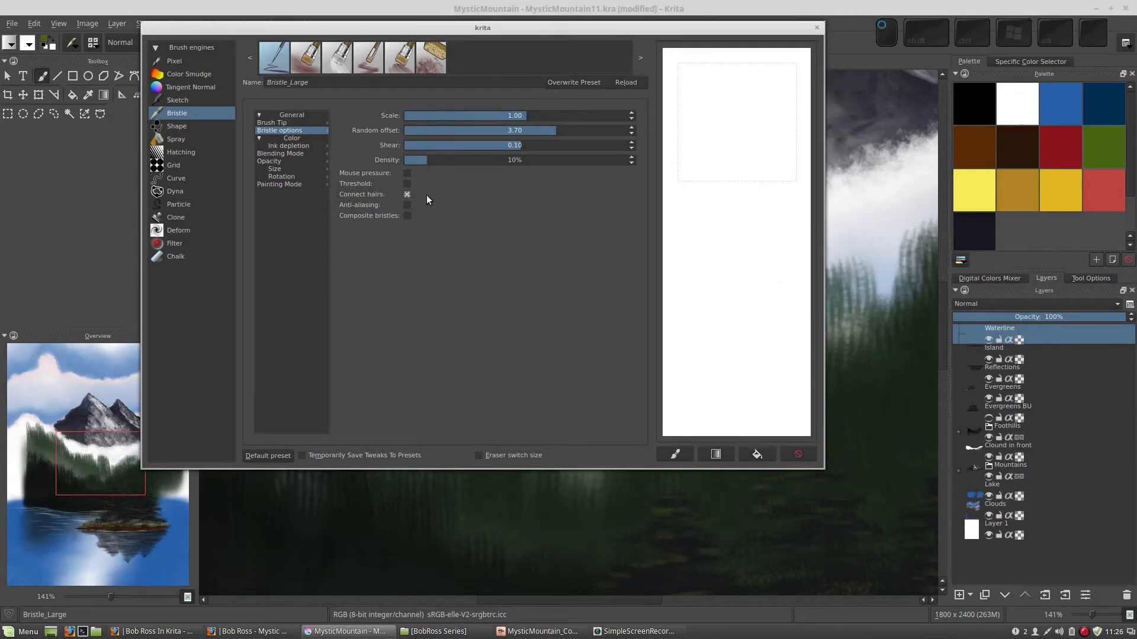
pyautogui.moveTo(704, 121); pyautogui.dragTo(702, 248)
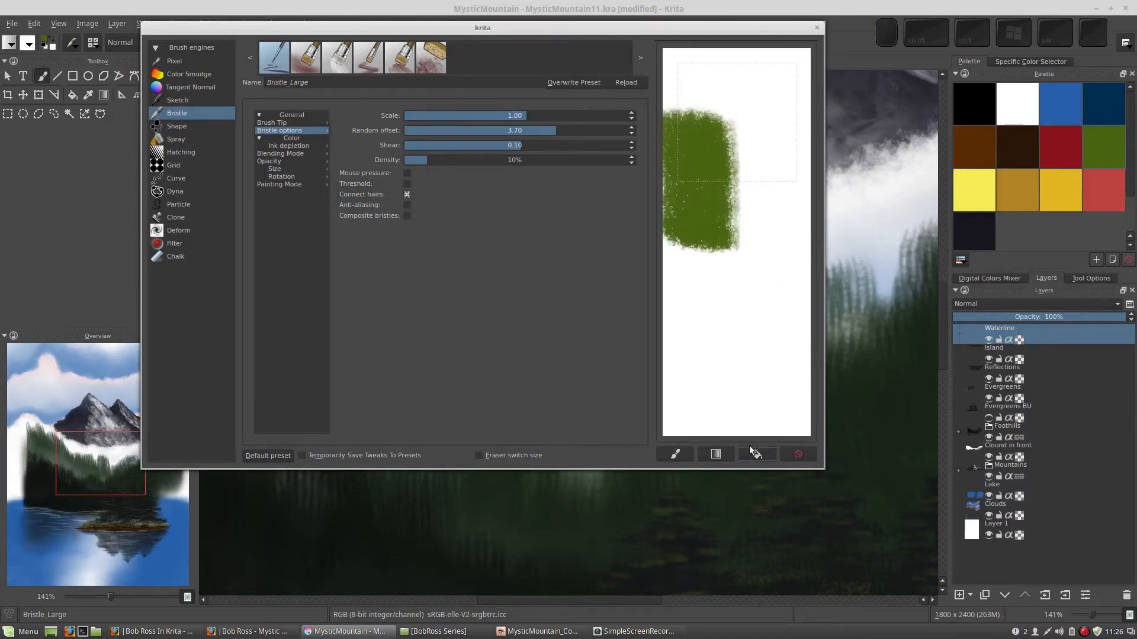
pyautogui.click(407, 194)
pyautogui.moveTo(765, 208); pyautogui.dragTo(769, 352)
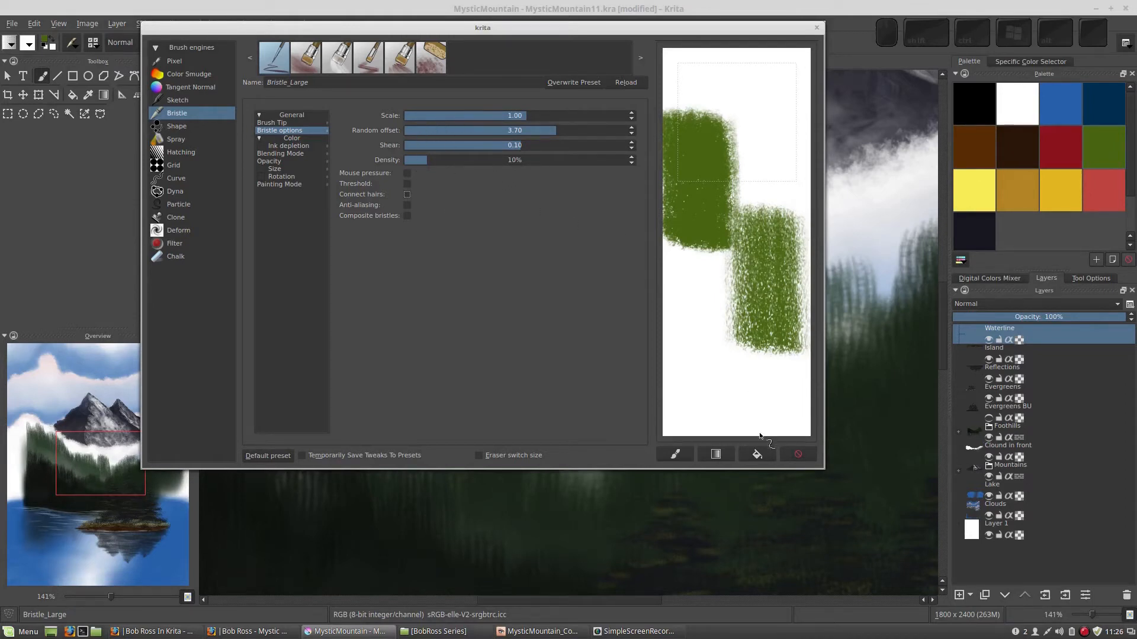
# Clear the scratchpad and test the unconnected hairs with five short, roughly horizontal strokes
pyautogui.click(758, 454)
pyautogui.moveTo(785, 272); pyautogui.dragTo(715, 260)
pyautogui.moveTo(799, 305); pyautogui.dragTo(675, 278)
pyautogui.moveTo(736, 242); pyautogui.dragTo(669, 231)
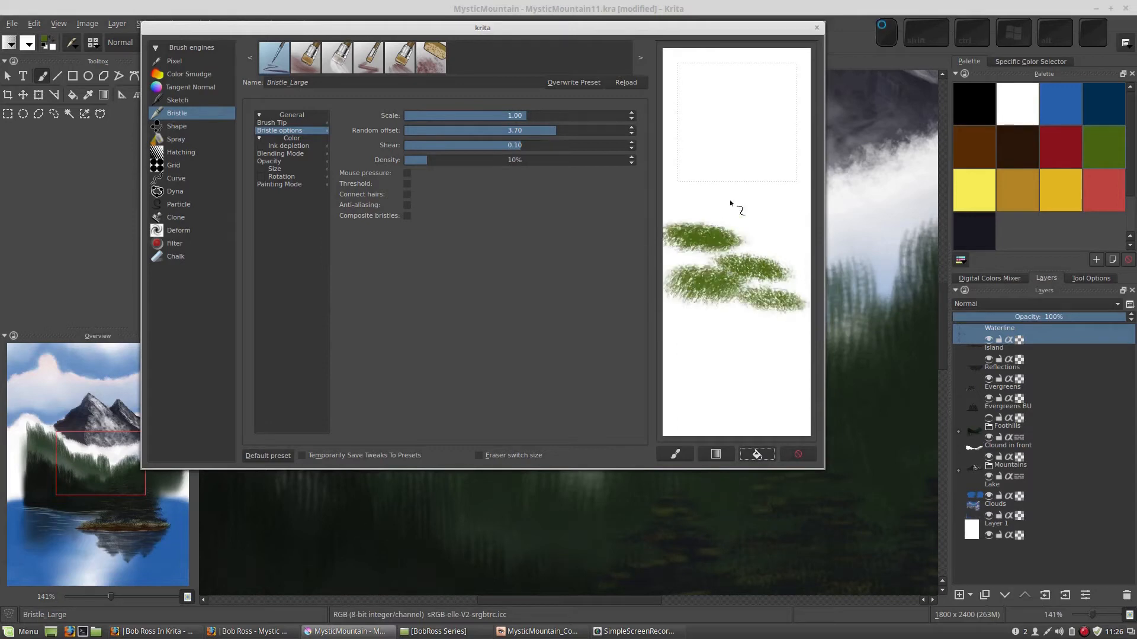
pyautogui.moveTo(722, 191)
pyautogui.mouseDown()
pyautogui.moveTo(746, 184)
pyautogui.moveTo(784, 194)
pyautogui.mouseUp()
pyautogui.moveTo(776, 155); pyautogui.dragTo(728, 157)
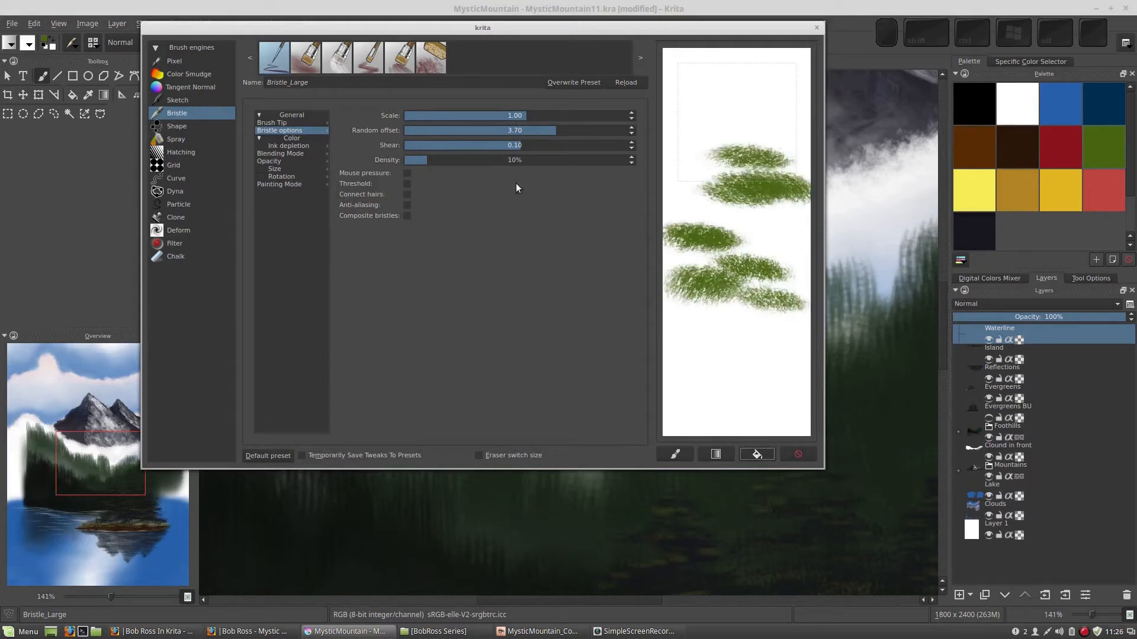
# Re-enable Connect hairs and set the bristle random offset to 2.00
pyautogui.click(407, 194)
pyautogui.click(522, 130)
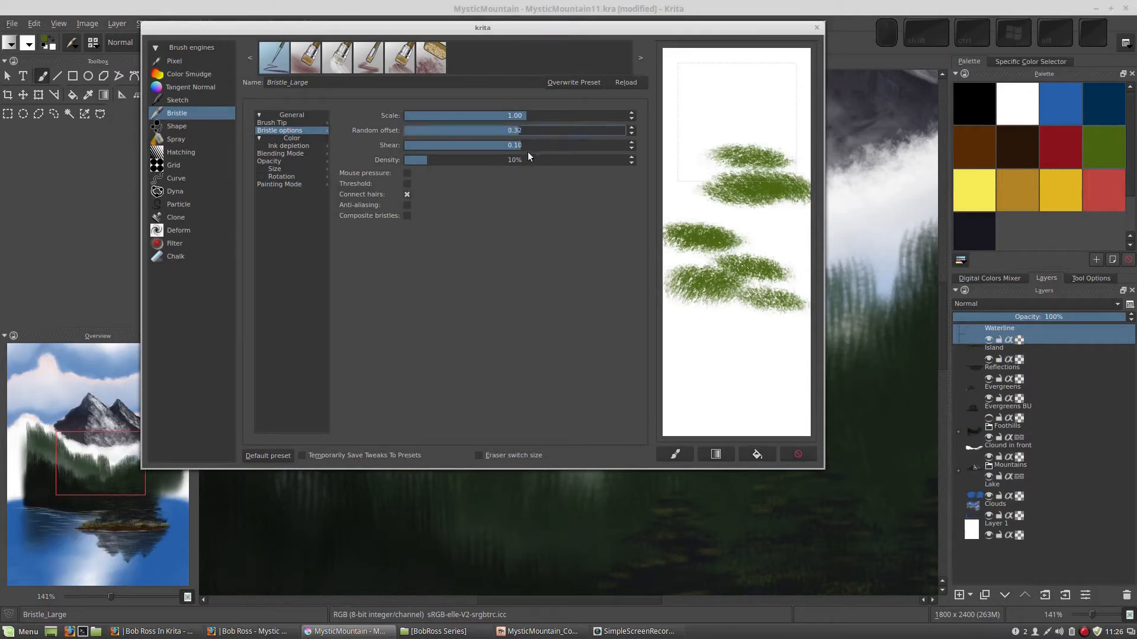
pyautogui.write('2')
pyautogui.press('Return')
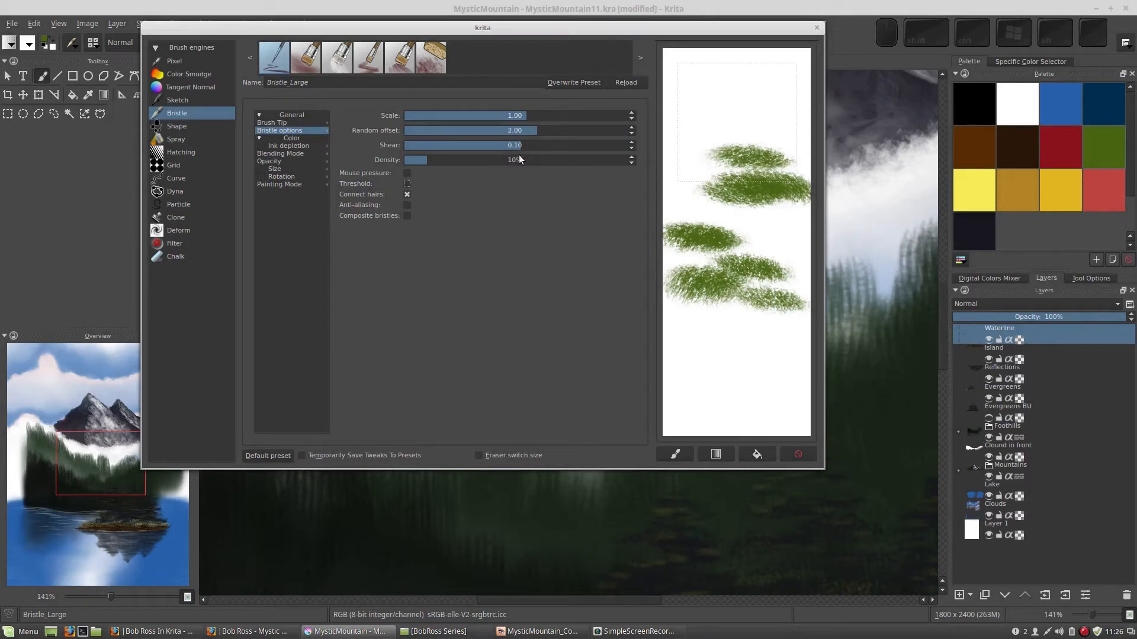
# Test the 2.00 random offset by filling the scratchpad with short and zigzag strokes over the earlier marks
pyautogui.moveTo(759, 346)
pyautogui.mouseDown()
pyautogui.moveTo(759, 372)
pyautogui.moveTo(696, 355)
pyautogui.mouseUp()
pyautogui.moveTo(724, 108)
pyautogui.mouseDown()
pyautogui.moveTo(772, 119)
pyautogui.moveTo(718, 112)
pyautogui.moveTo(719, 142)
pyautogui.moveTo(681, 181)
pyautogui.moveTo(788, 214)
pyautogui.moveTo(719, 219)
pyautogui.moveTo(790, 275)
pyautogui.mouseUp()
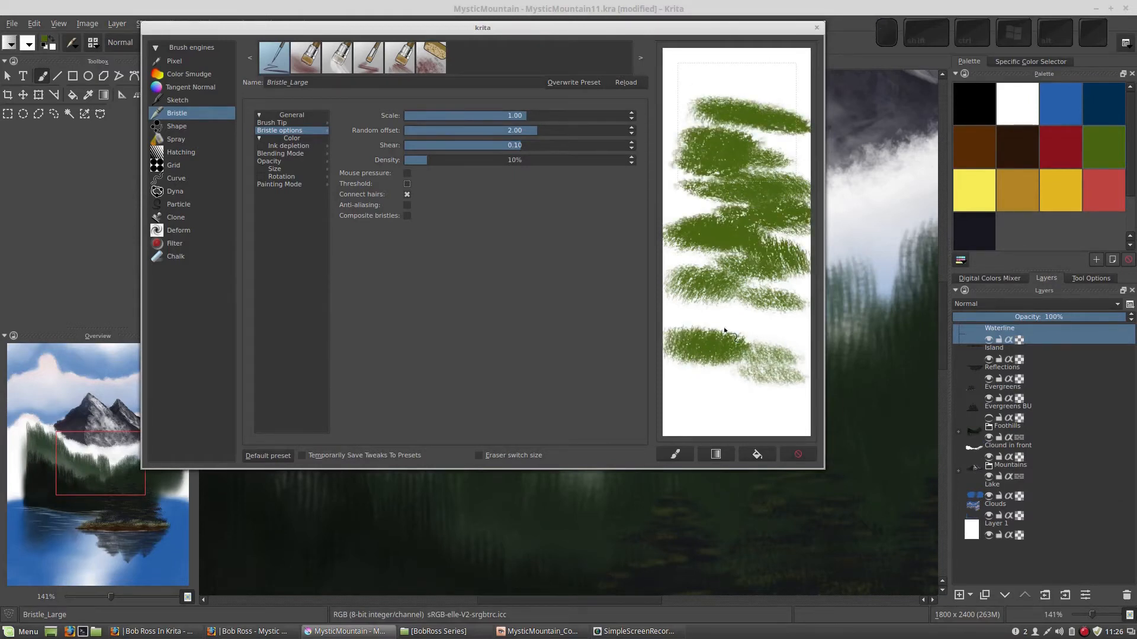
pyautogui.moveTo(725, 89)
pyautogui.mouseDown()
pyautogui.moveTo(771, 79)
pyautogui.moveTo(706, 77)
pyautogui.moveTo(680, 111)
pyautogui.moveTo(779, 175)
pyautogui.moveTo(744, 270)
pyautogui.mouseUp()
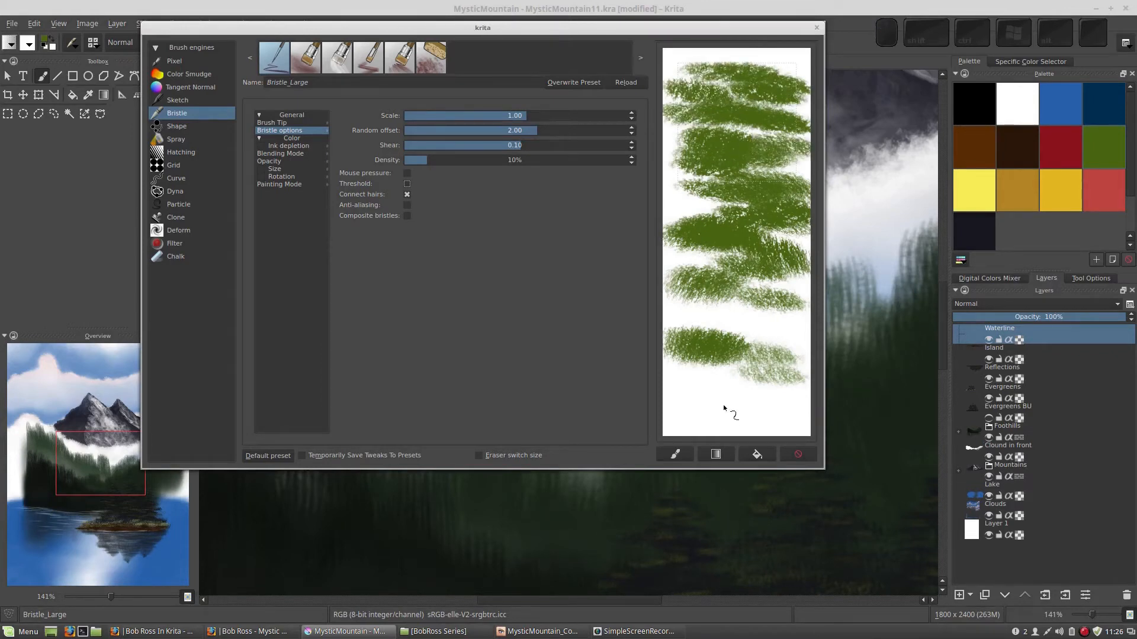
pyautogui.moveTo(723, 406); pyautogui.dragTo(735, 290)
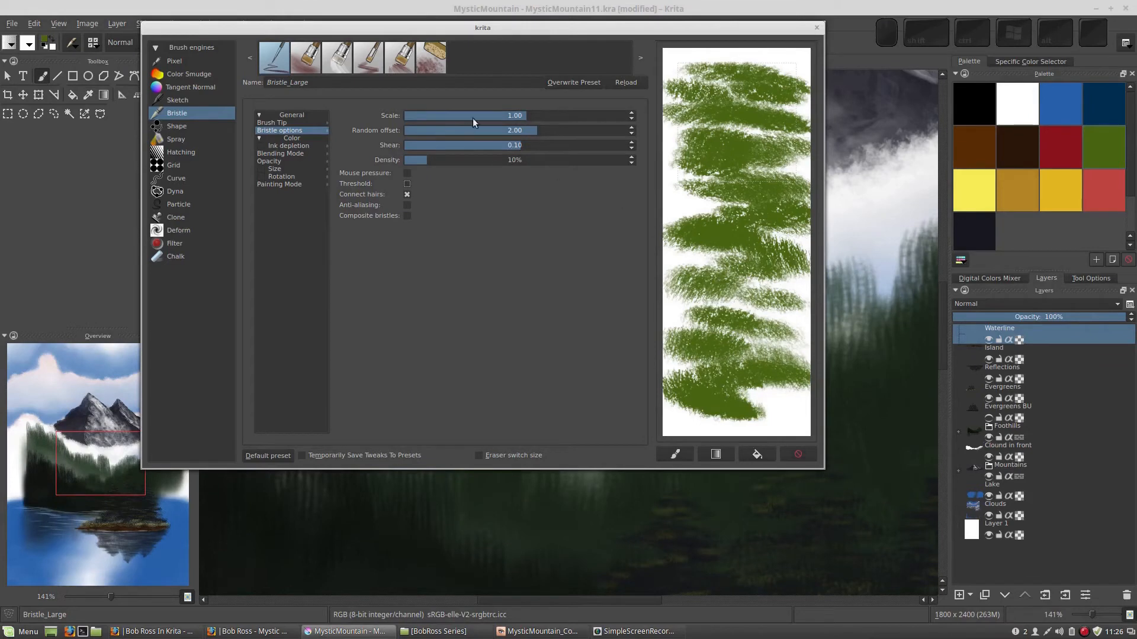
# Show the Ink depletion options, clear the scratchpad, and paint a long vertical stroke with ink depletion off
pyautogui.click(286, 138)
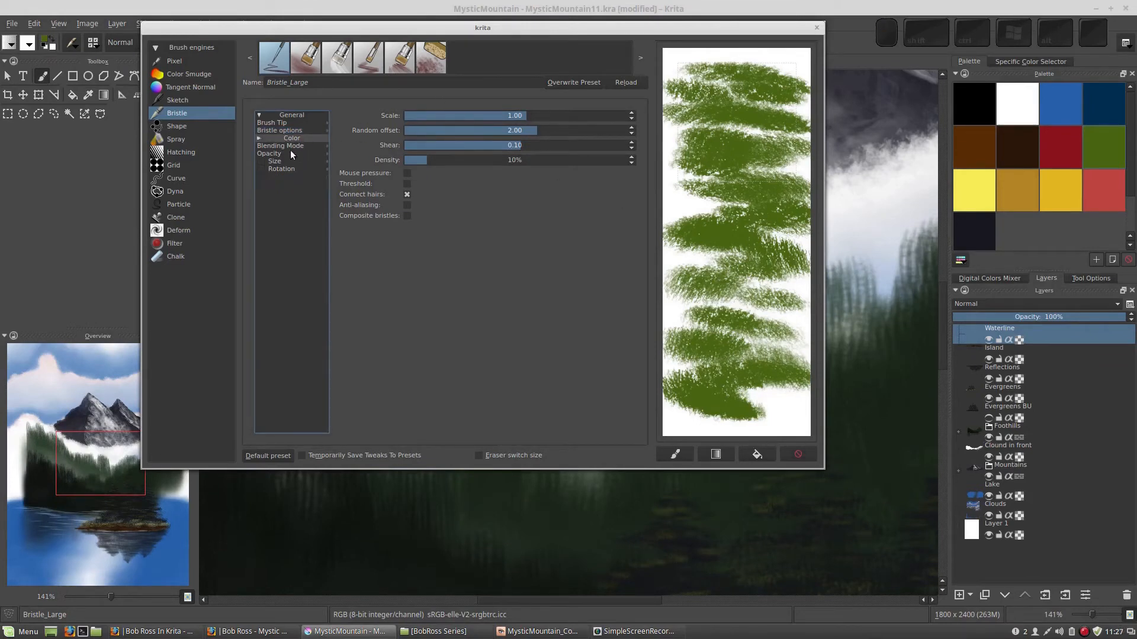
pyautogui.click(285, 147)
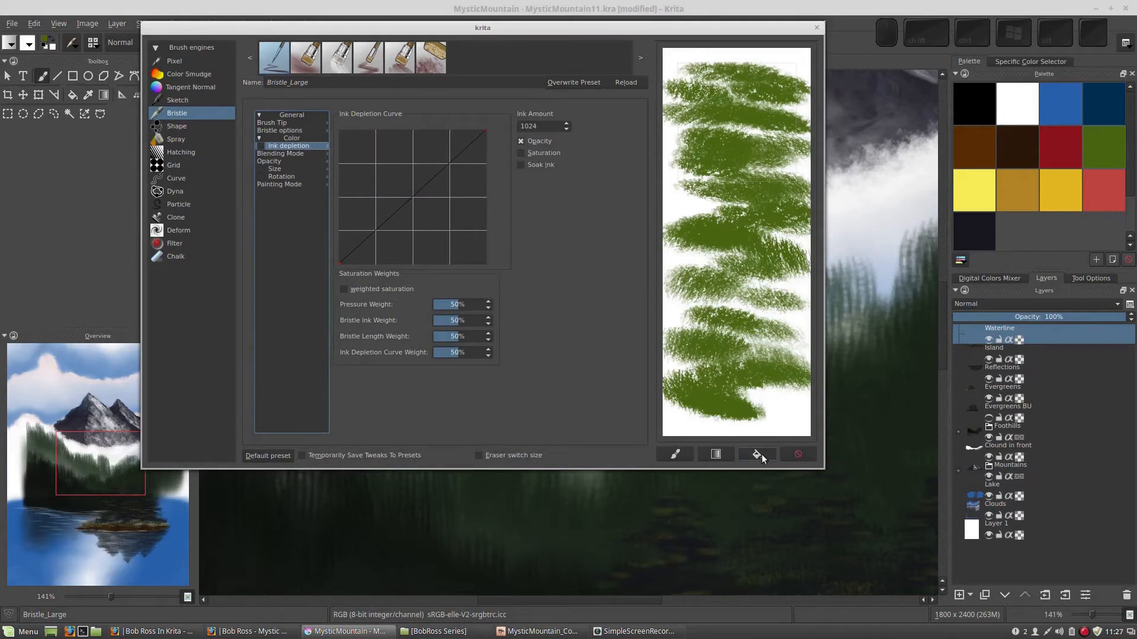
pyautogui.click(756, 454)
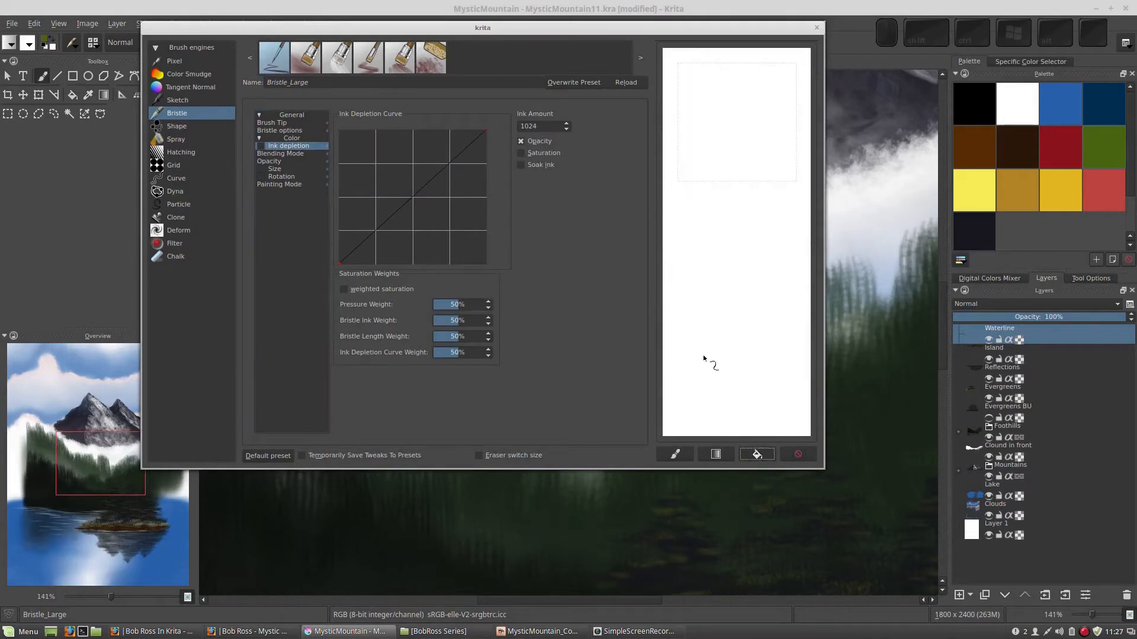
pyautogui.moveTo(679, 134); pyautogui.dragTo(699, 408)
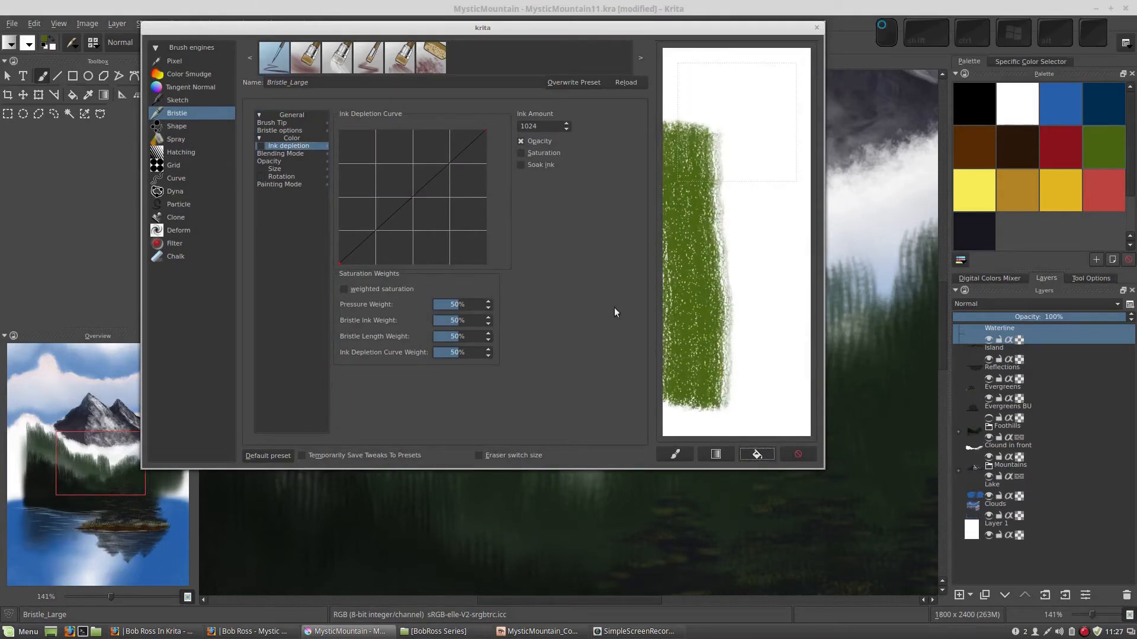
# Enable ink depletion and test how the paint fades with long vertical strokes, clearing the scratchpad between tests
pyautogui.click(263, 148)
pyautogui.click(261, 146)
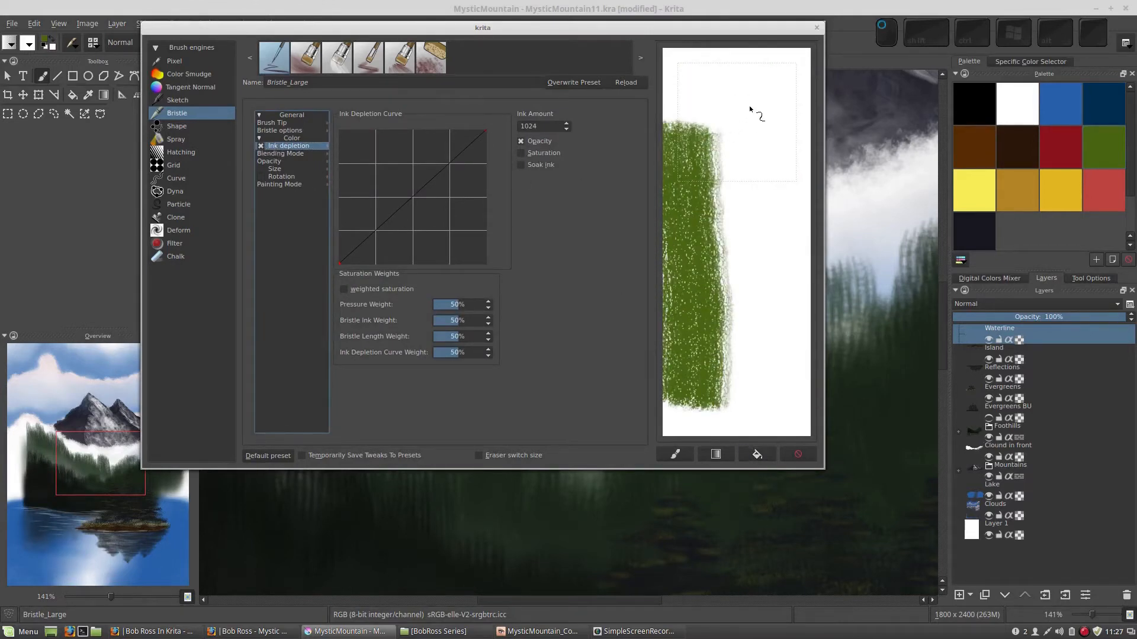
pyautogui.moveTo(748, 106); pyautogui.dragTo(772, 358)
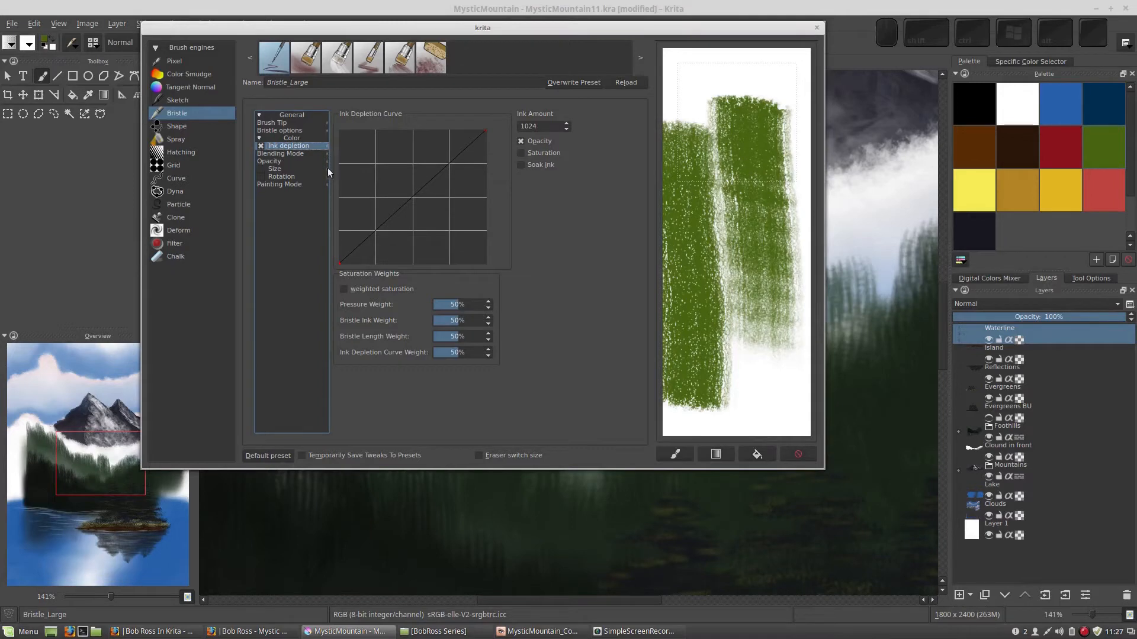
pyautogui.click(757, 454)
pyautogui.moveTo(688, 145); pyautogui.dragTo(689, 450)
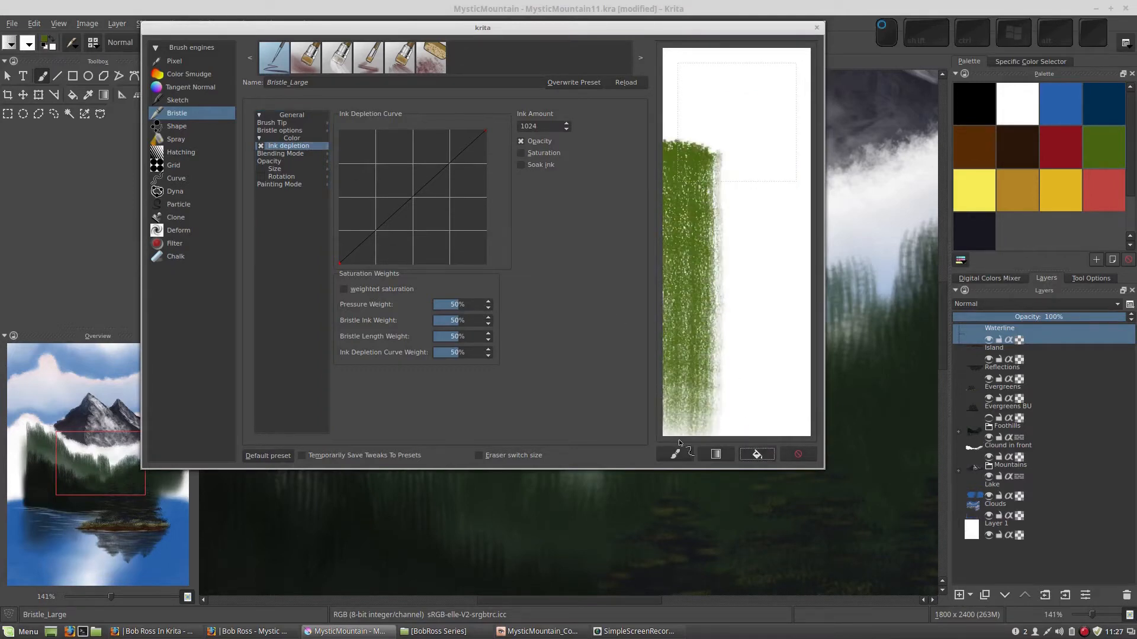
pyautogui.moveTo(744, 52); pyautogui.dragTo(756, 409)
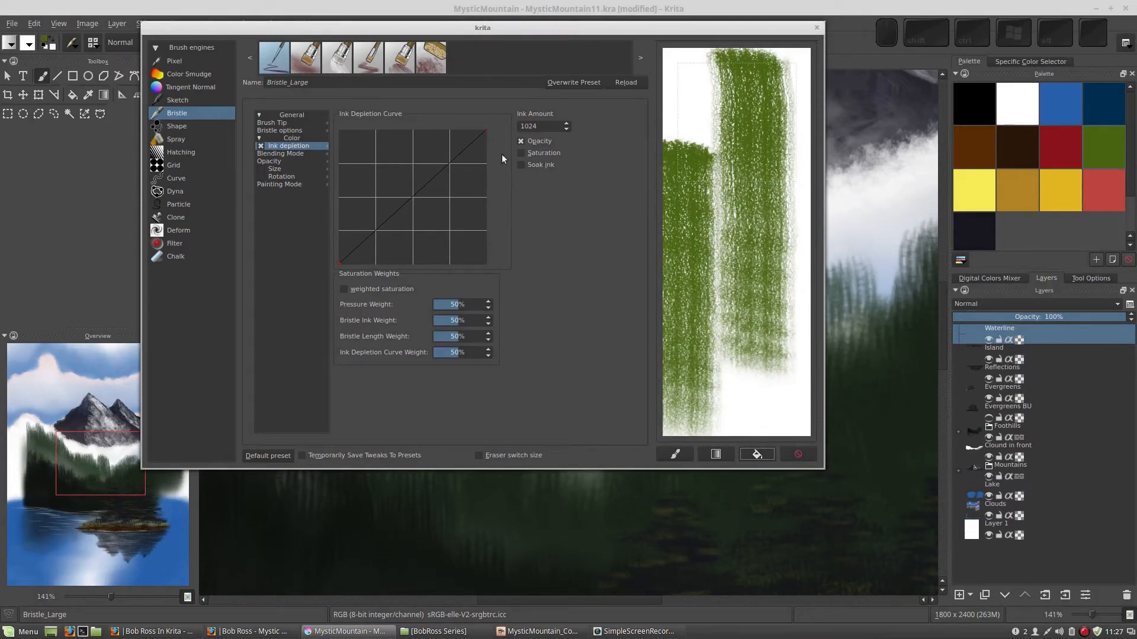
# Disable ink depletion, clear the scratchpad, and test the brush with one long vertical stroke
pyautogui.click(261, 146)
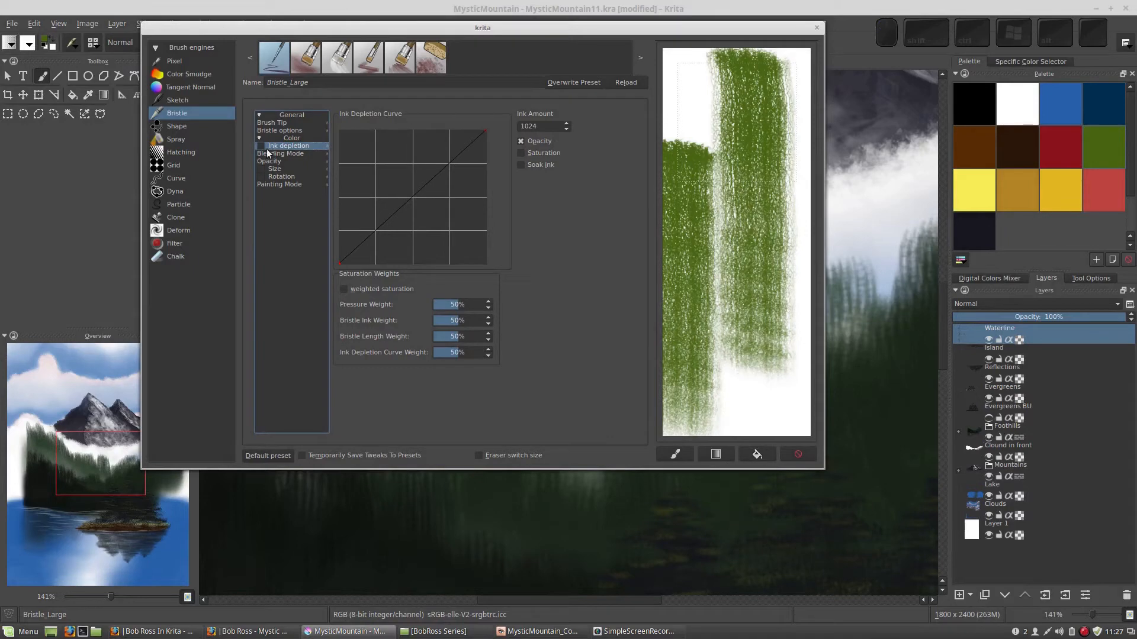
pyautogui.click(757, 454)
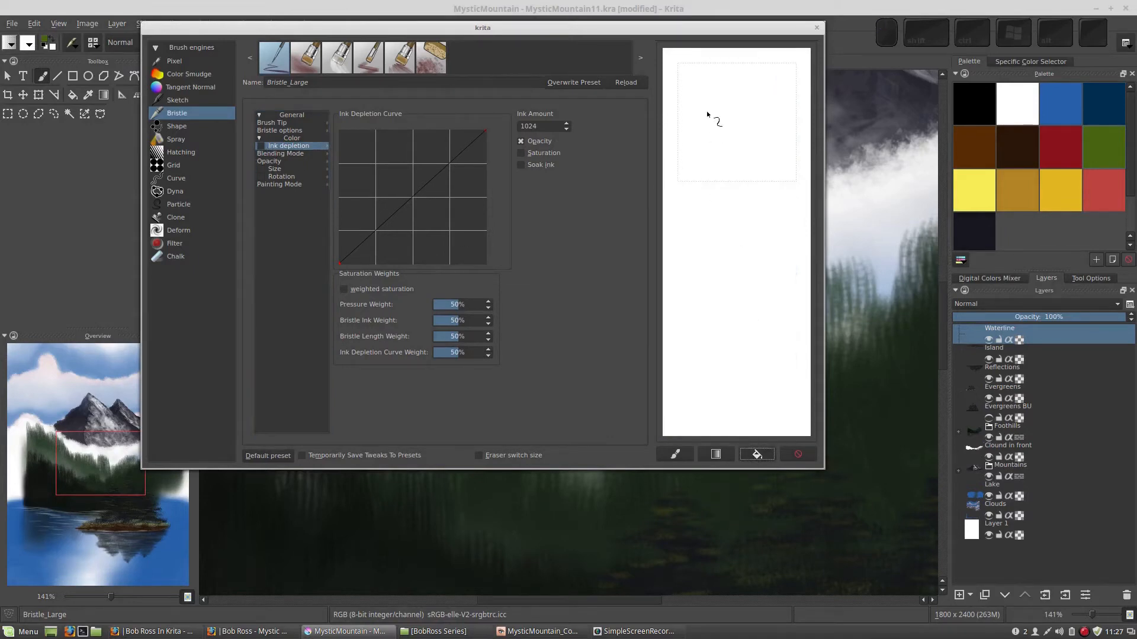
pyautogui.moveTo(713, 117); pyautogui.dragTo(710, 405)
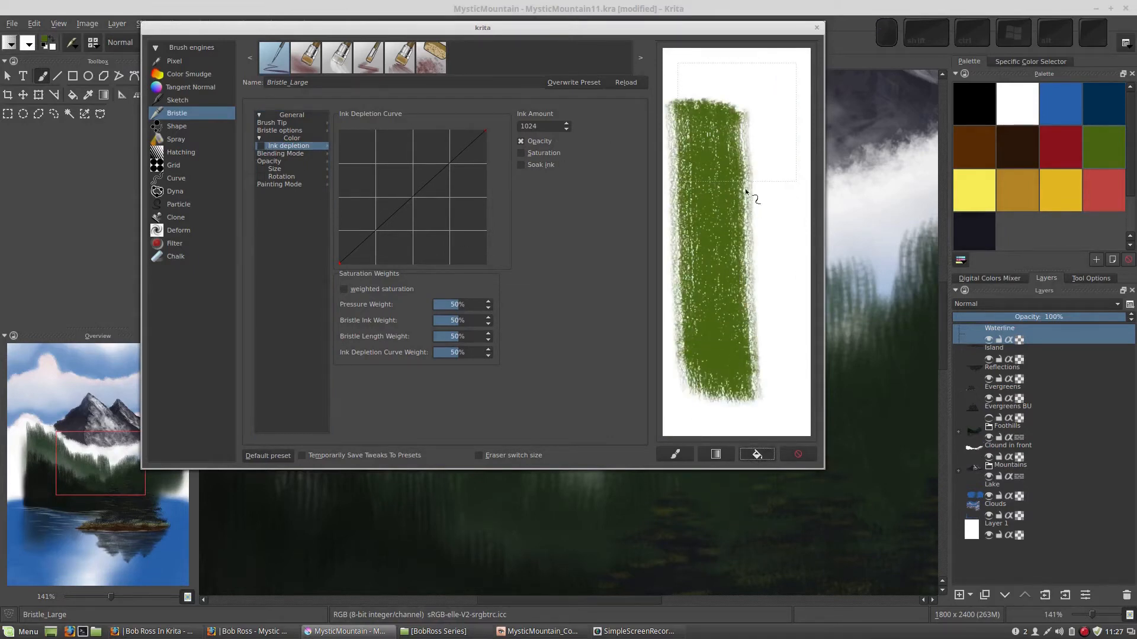
# Review the Blending Mode, Opacity and Size options, clearing the scratchpad for the size test
pyautogui.click(269, 153)
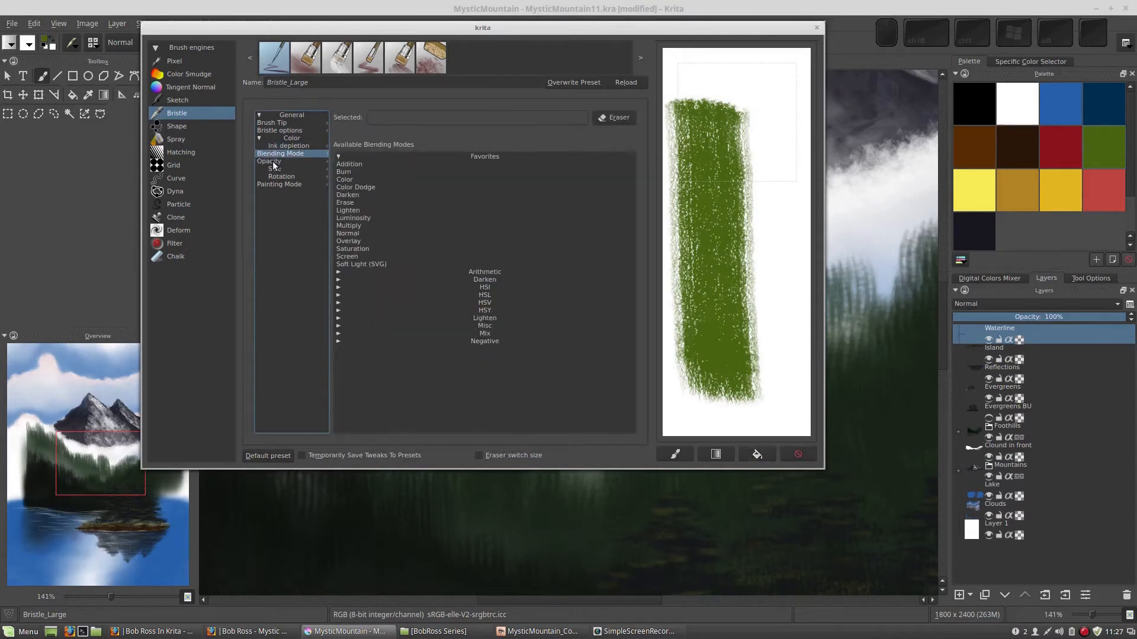
pyautogui.click(272, 163)
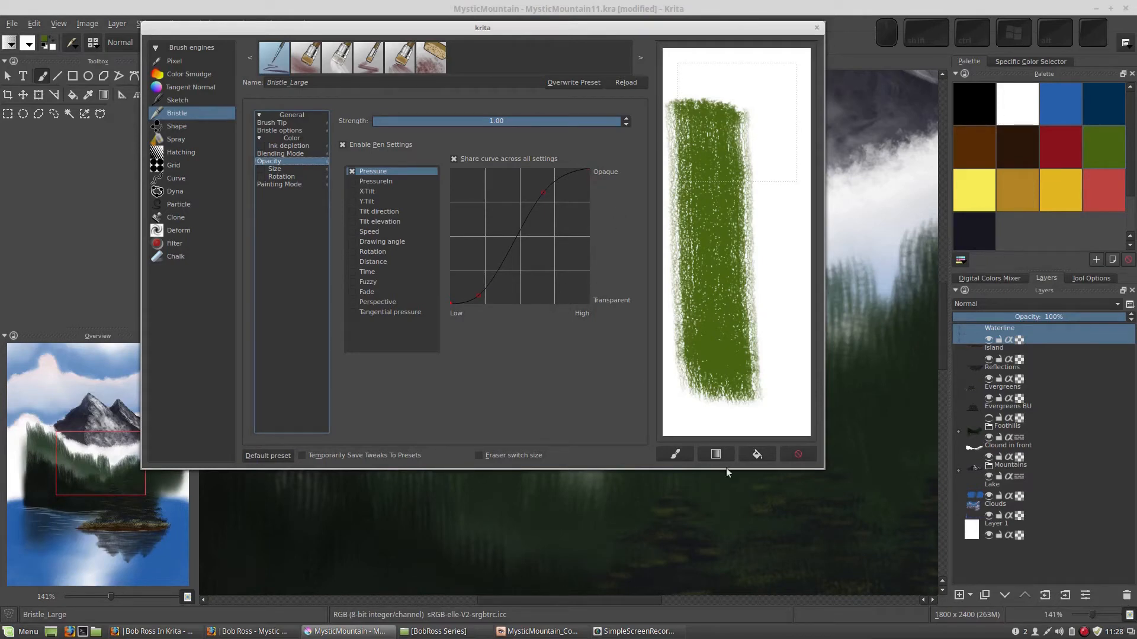
pyautogui.click(756, 454)
pyautogui.click(280, 171)
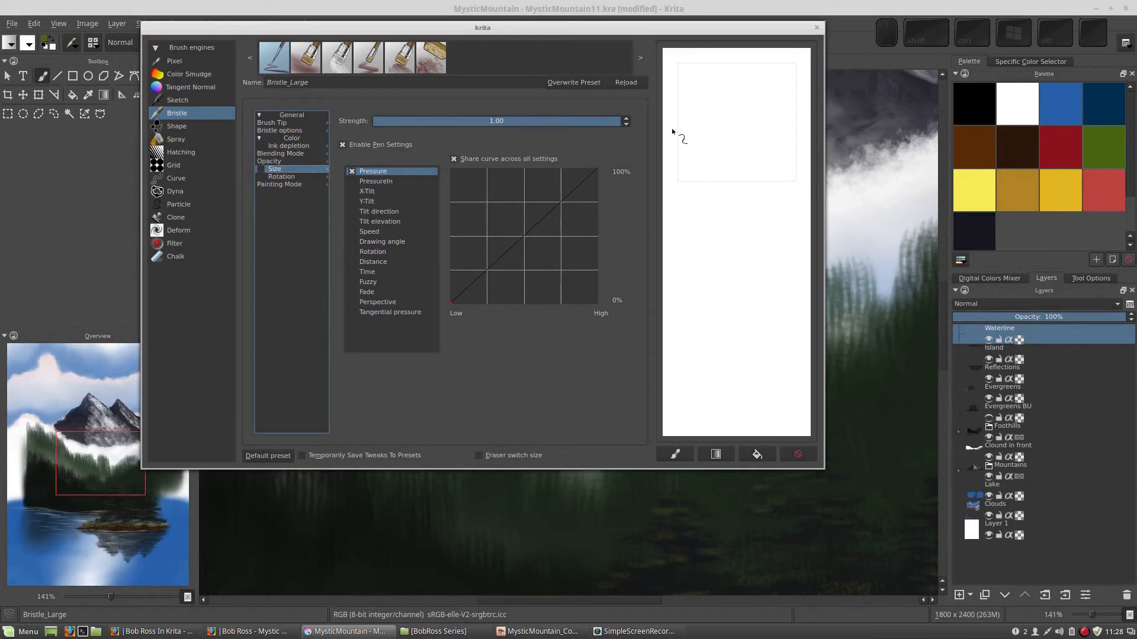
# Test the brush with the Size option off, painting a vertical patch and several short horizontal strokes
pyautogui.moveTo(711, 137); pyautogui.dragTo(716, 227)
pyautogui.moveTo(734, 274); pyautogui.dragTo(761, 275)
pyautogui.moveTo(772, 228); pyautogui.dragTo(772, 210)
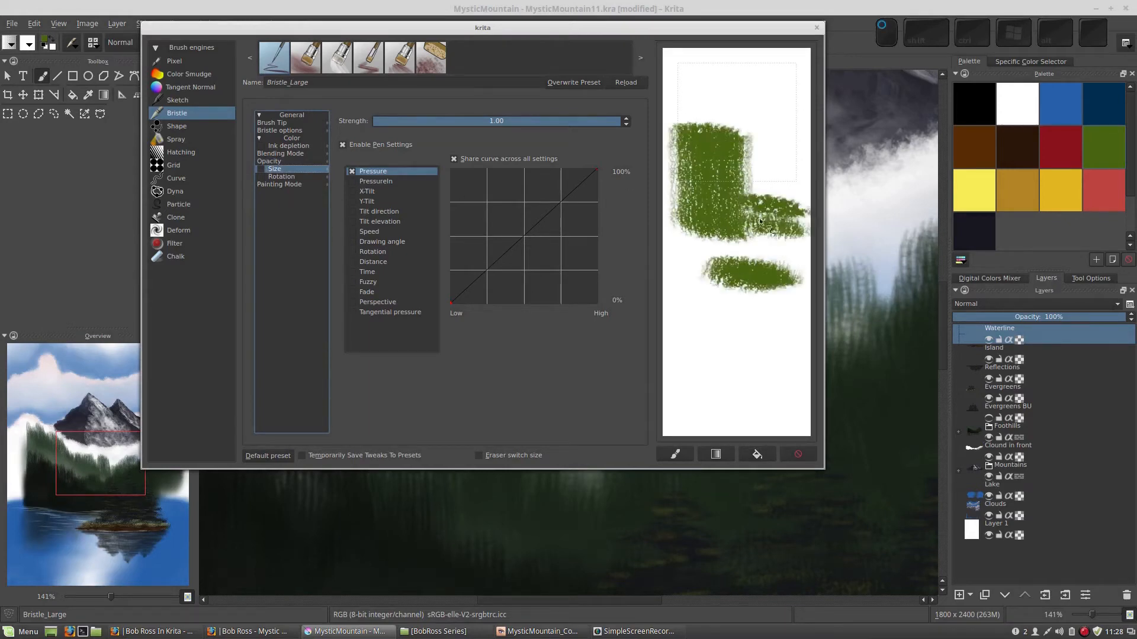
pyautogui.moveTo(734, 260); pyautogui.dragTo(722, 273)
pyautogui.moveTo(698, 323); pyautogui.dragTo(772, 331)
pyautogui.moveTo(714, 355); pyautogui.dragTo(802, 385)
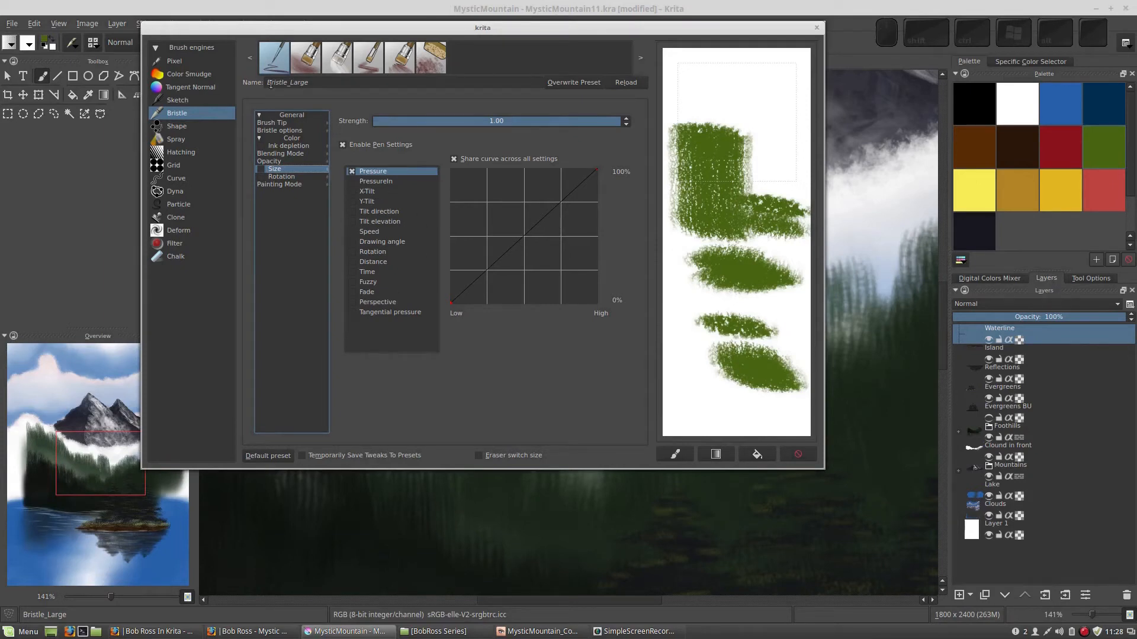
# Enable the pressure-controlled Size option, clear the scratchpad, and test it with a vertical stroke of varying pressure
pyautogui.click(261, 169)
pyautogui.click(757, 454)
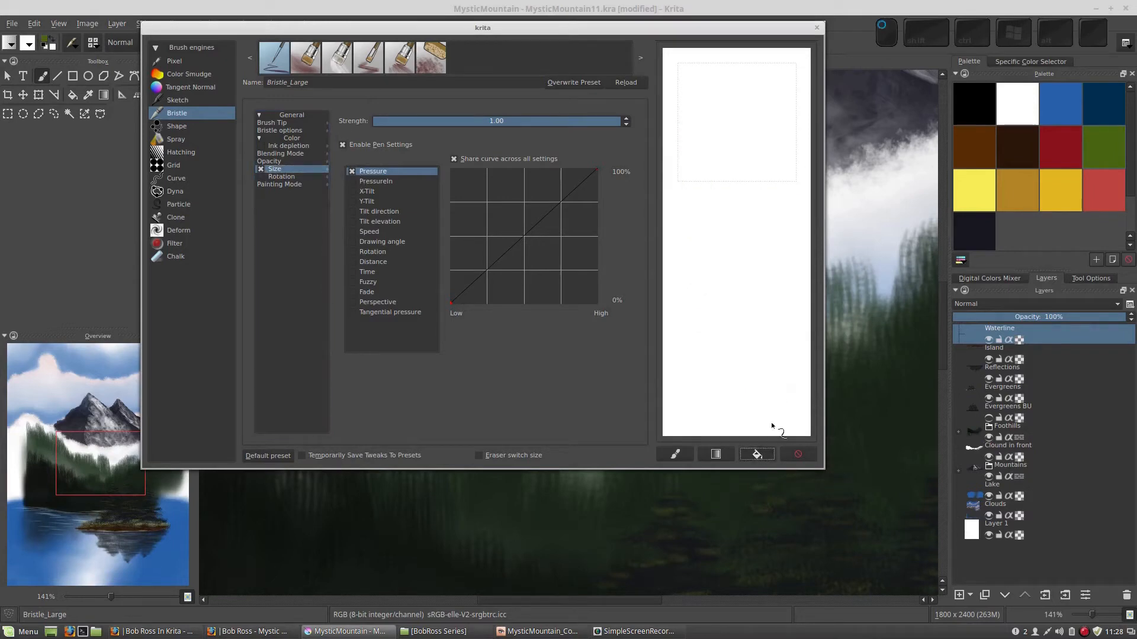
pyautogui.moveTo(735, 122)
pyautogui.mouseDown()
pyautogui.moveTo(726, 121)
pyautogui.moveTo(727, 388)
pyautogui.mouseUp()
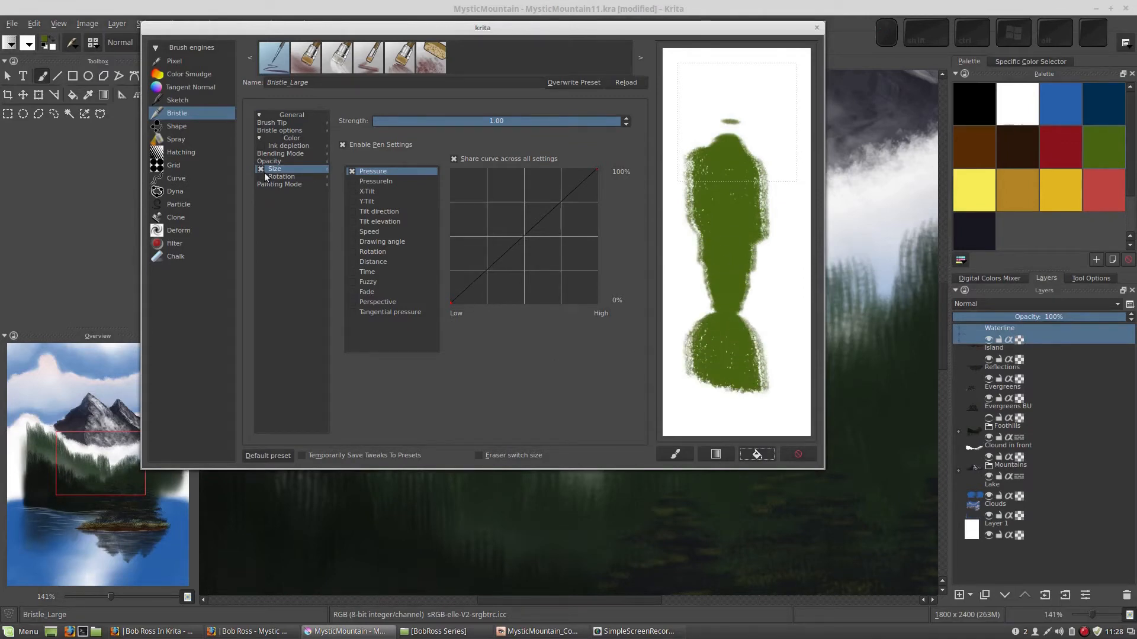
# Review the Rotation option's Tilt direction sensor and the Painting Mode choices
pyautogui.click(281, 177)
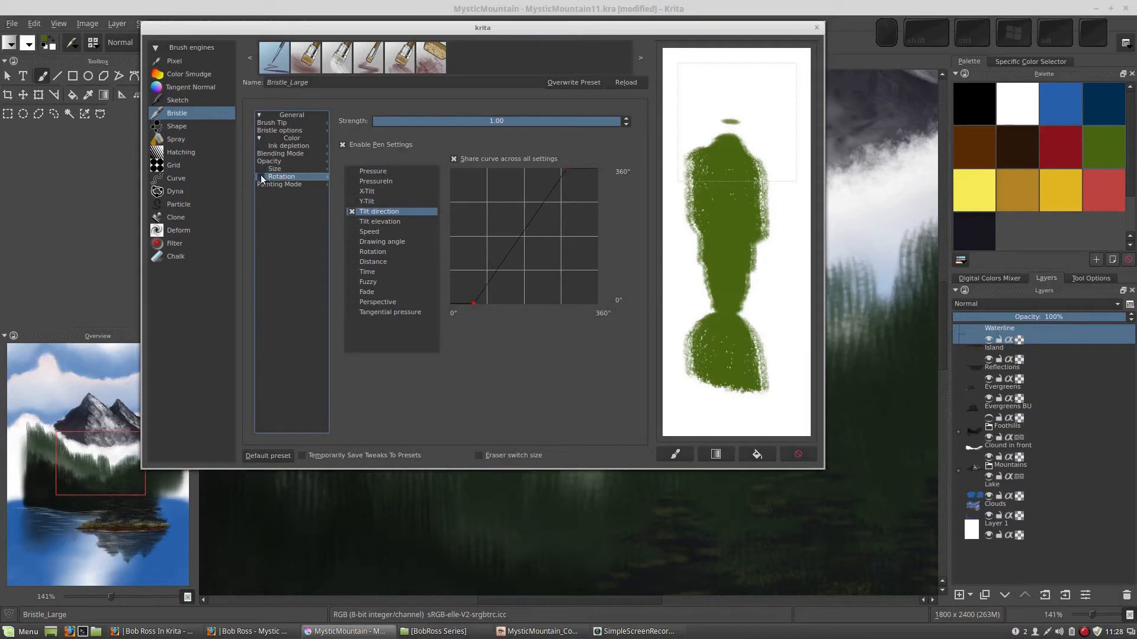
pyautogui.click(349, 212)
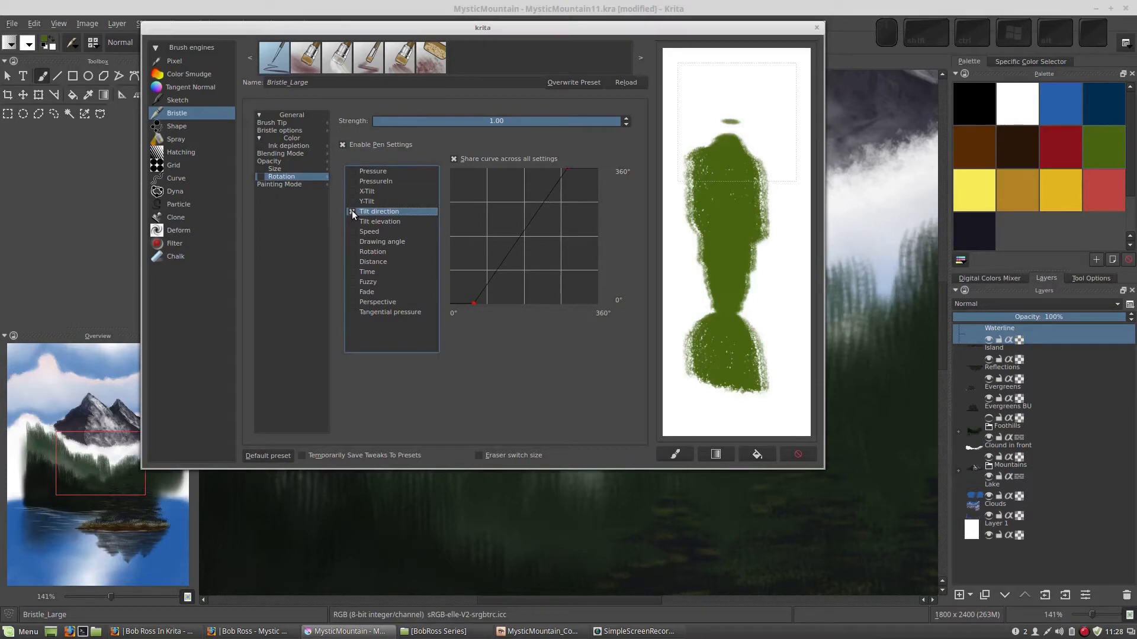
pyautogui.click(271, 185)
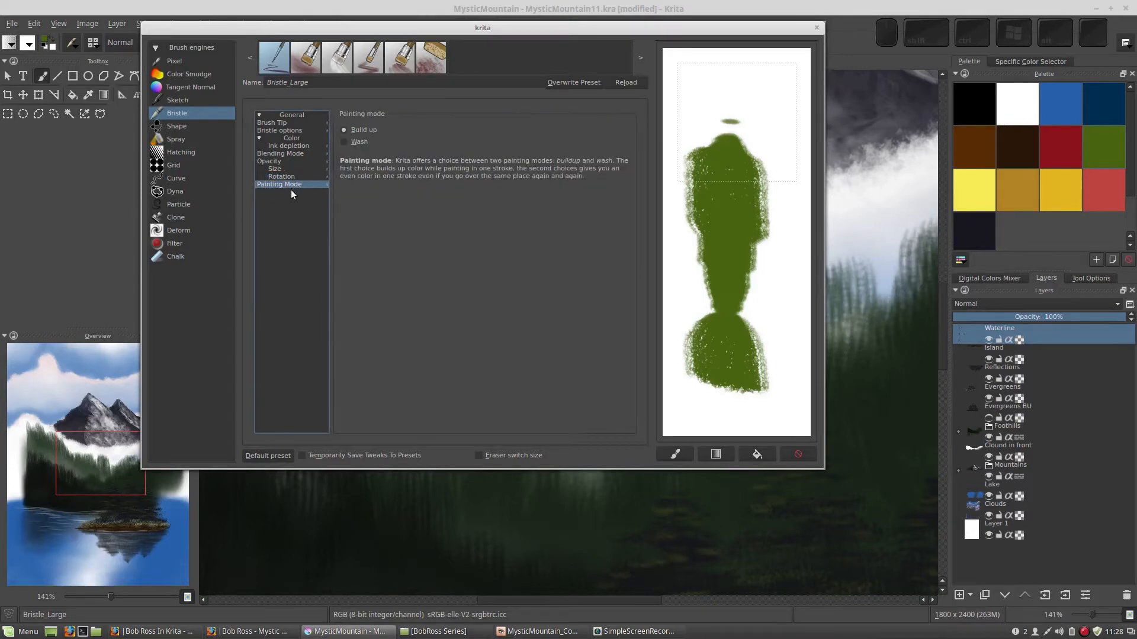
# Open the Brush Tip settings, clear the scratchpad, and test the tip at a 0° angle with two short strokes
pyautogui.click(273, 123)
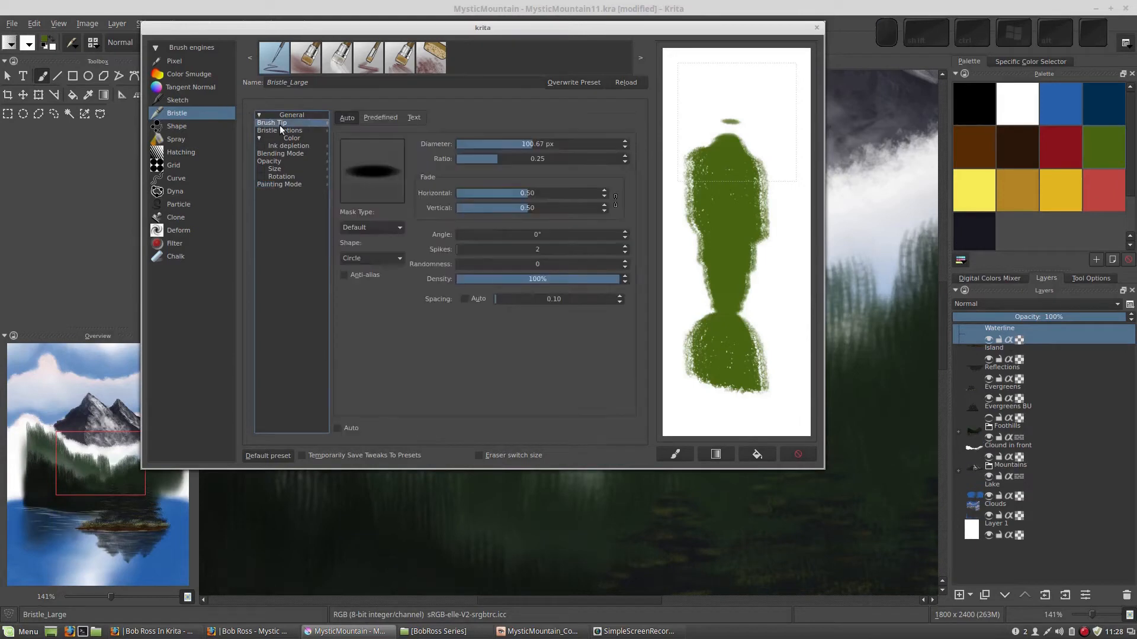
pyautogui.click(758, 454)
pyautogui.moveTo(687, 211); pyautogui.dragTo(769, 224)
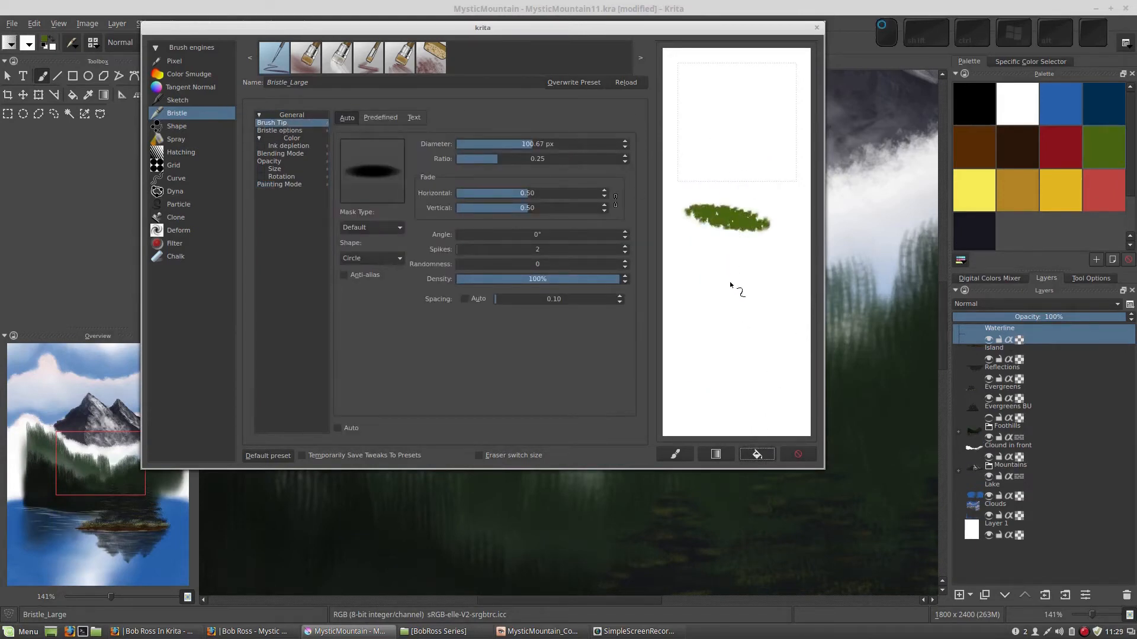
pyautogui.moveTo(690, 272); pyautogui.dragTo(773, 289)
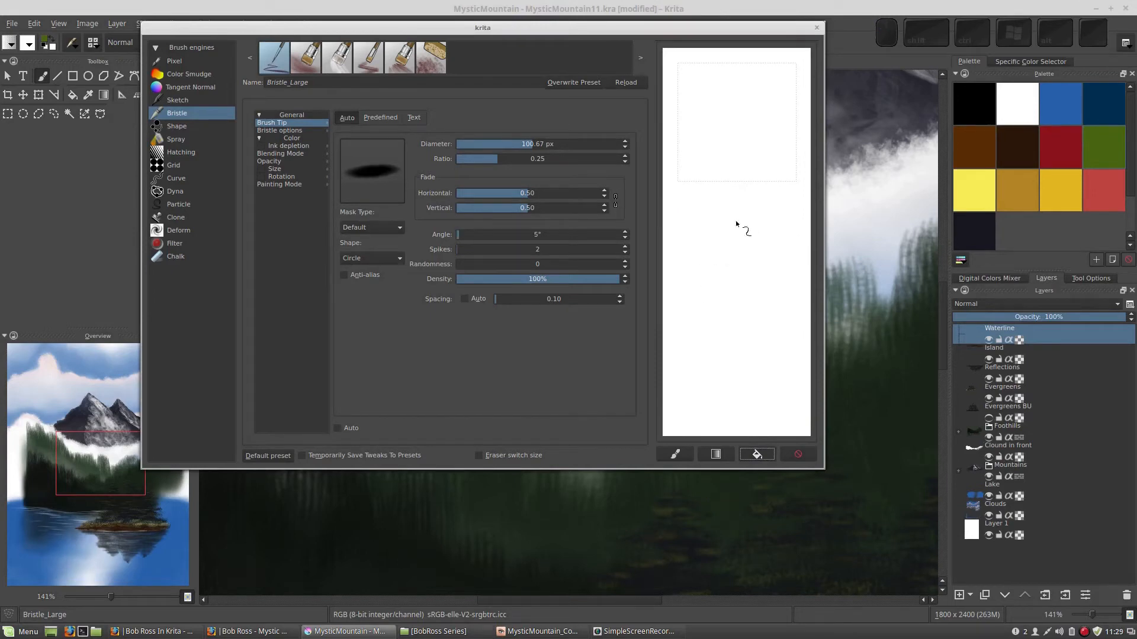
# Test the brush tip at a 5° angle with a column of short dabs down the scratchpad
pyautogui.click(731, 222)
pyautogui.click(738, 260)
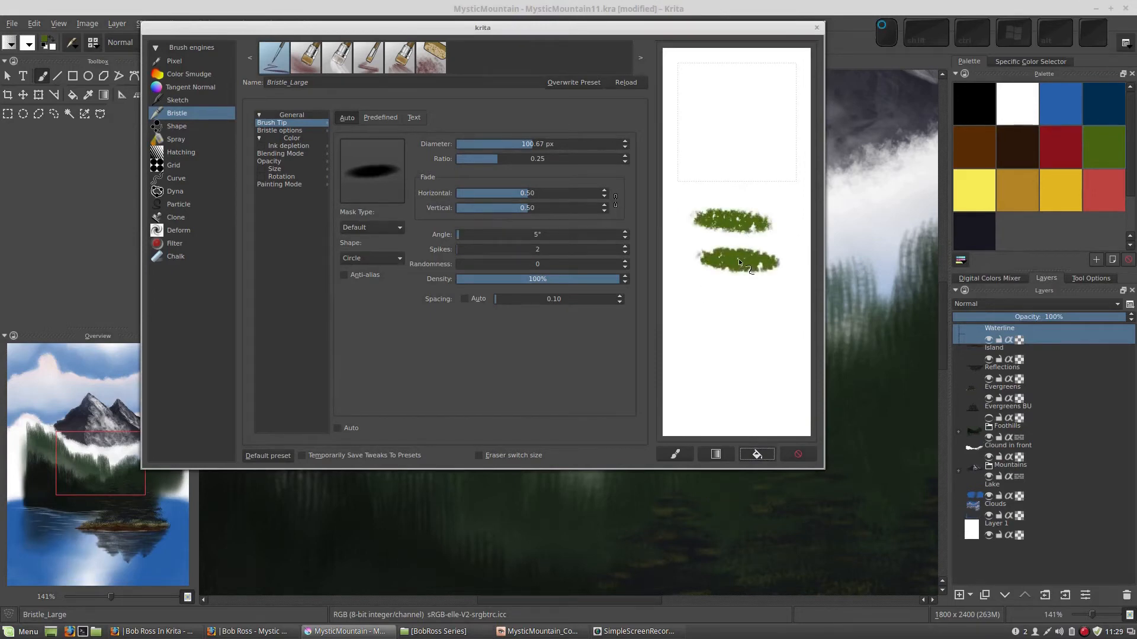
pyautogui.click(738, 316)
pyautogui.click(734, 350)
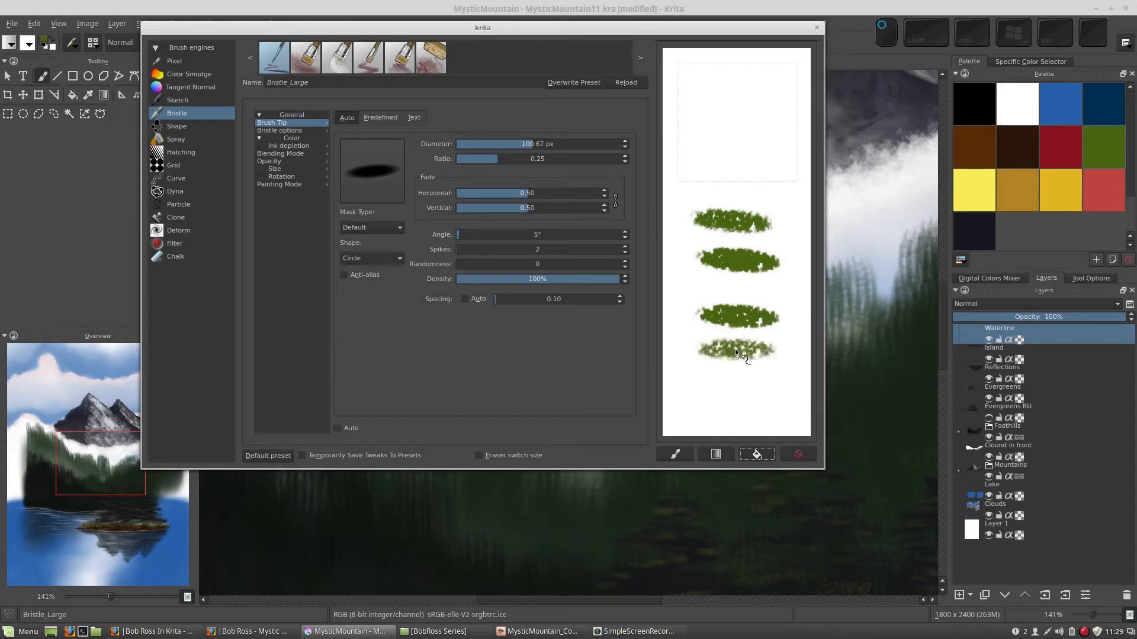
pyautogui.click(727, 183)
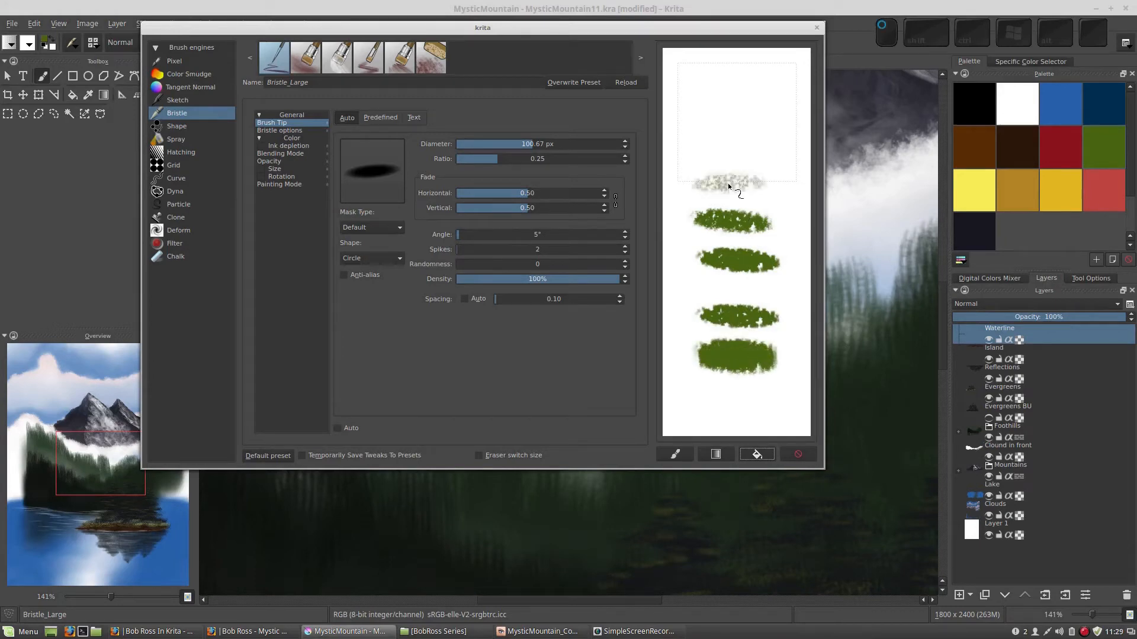
pyautogui.click(730, 153)
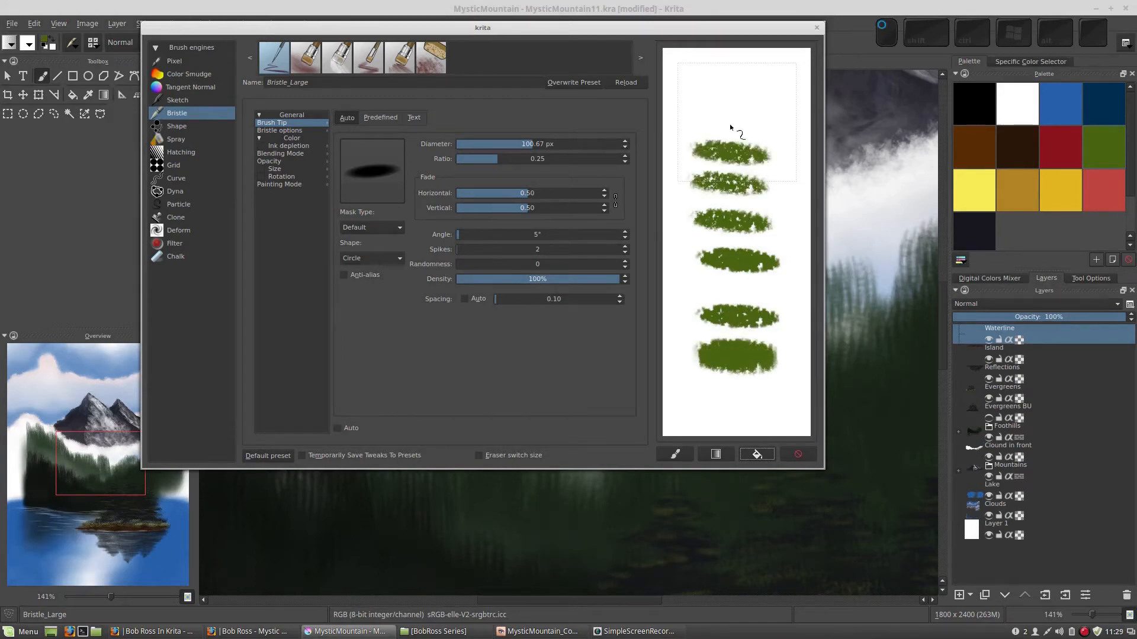
pyautogui.click(720, 102)
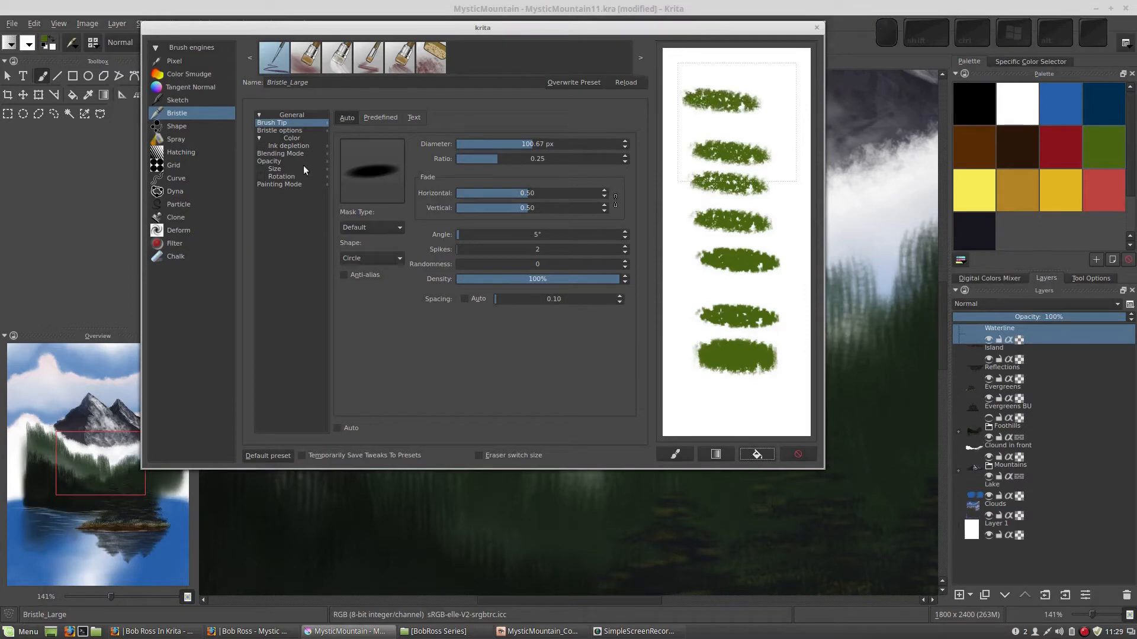
# Open the Bristle options and test a Shear of 0.10 with two short dabs on the cleared scratchpad
pyautogui.click(277, 130)
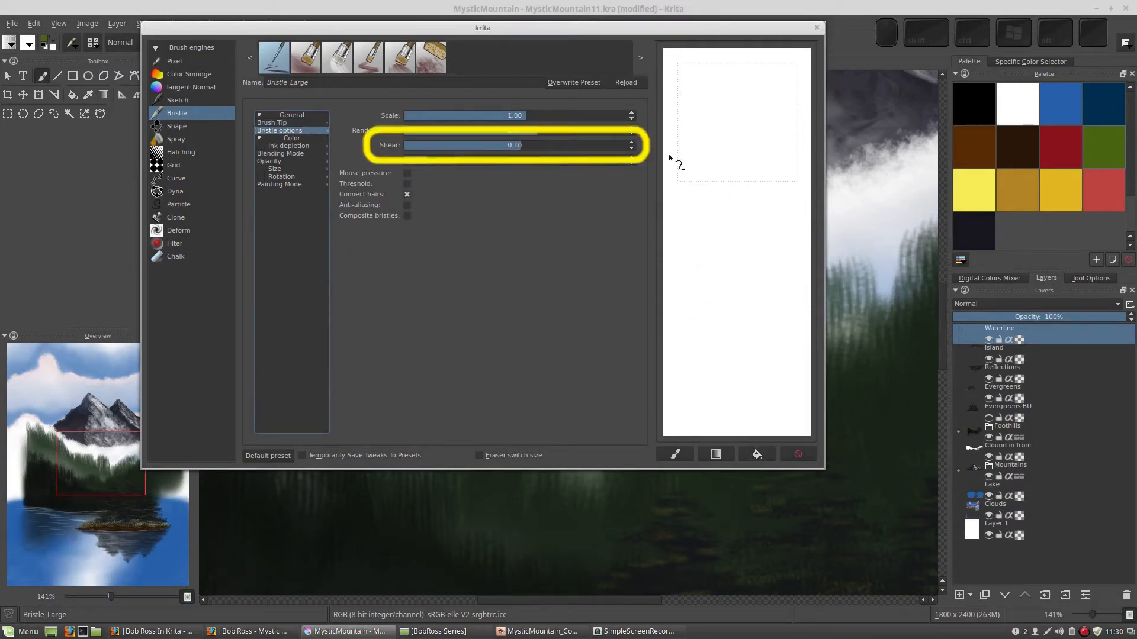
pyautogui.moveTo(680, 172); pyautogui.dragTo(756, 173)
pyautogui.moveTo(681, 208); pyautogui.dragTo(756, 210)
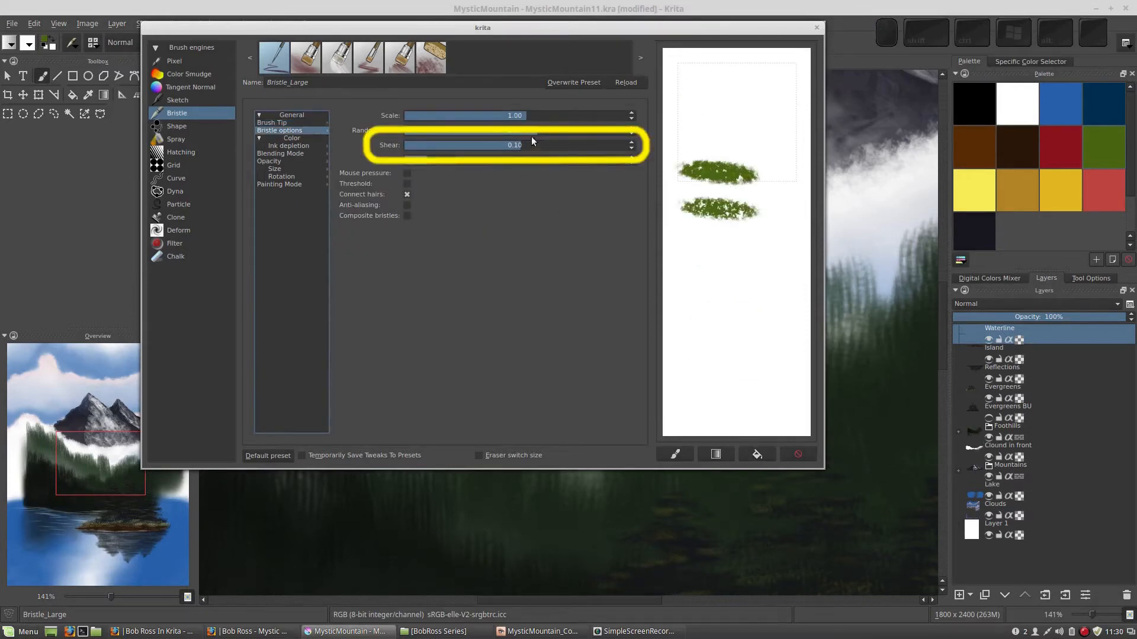
# Set the bristle Shear to 0.76 and paint several test marks across the scratchpad
pyautogui.click(537, 144)
pyautogui.moveTo(706, 244); pyautogui.dragTo(777, 350)
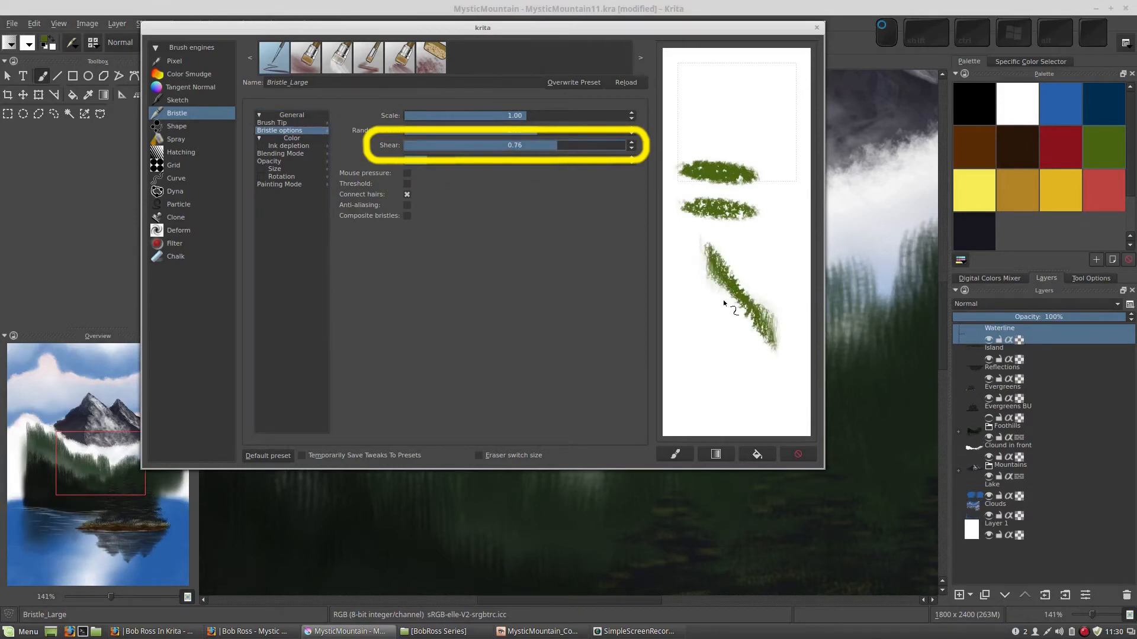
pyautogui.moveTo(692, 317); pyautogui.dragTo(763, 368)
pyautogui.moveTo(686, 285); pyautogui.dragTo(763, 400)
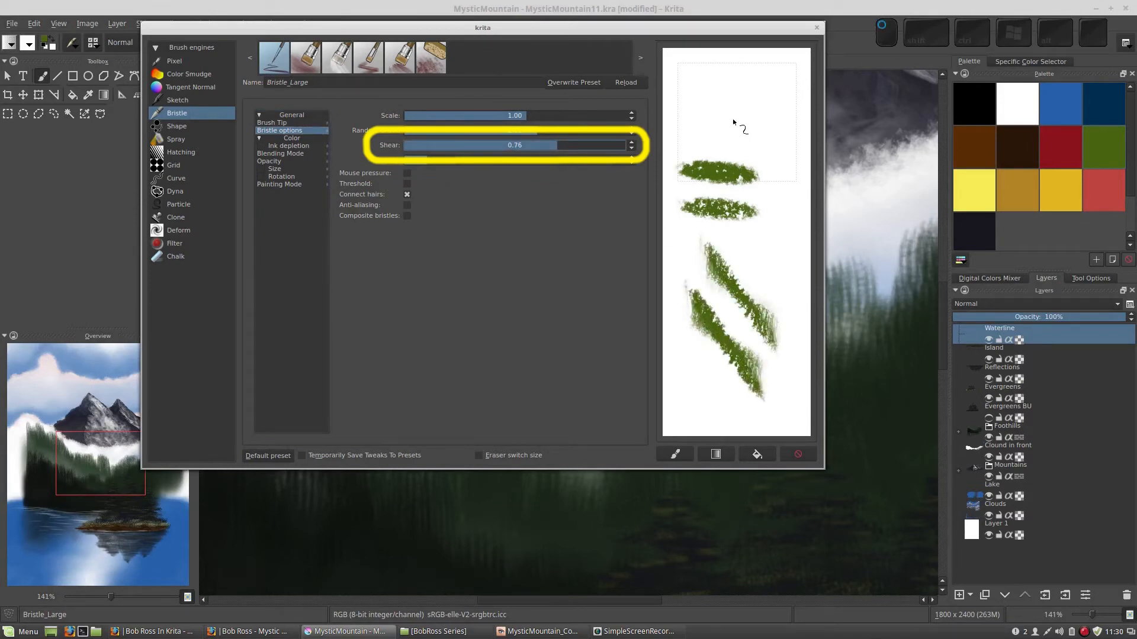
pyautogui.moveTo(697, 69)
pyautogui.mouseDown()
pyautogui.moveTo(771, 176)
pyautogui.moveTo(799, 279)
pyautogui.mouseUp()
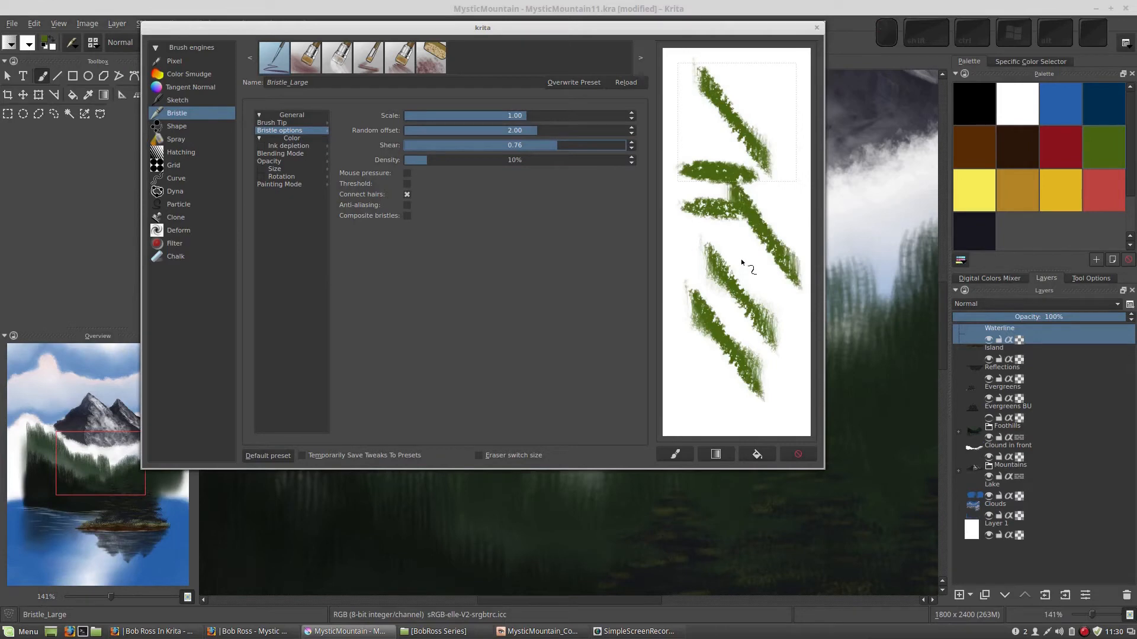
# Clear the scratchpad and repeat the 0.76 Shear test with four fresh marks
pyautogui.click(756, 454)
pyautogui.moveTo(681, 148)
pyautogui.mouseDown()
pyautogui.moveTo(734, 202)
pyautogui.moveTo(717, 239)
pyautogui.mouseUp()
pyautogui.click(756, 454)
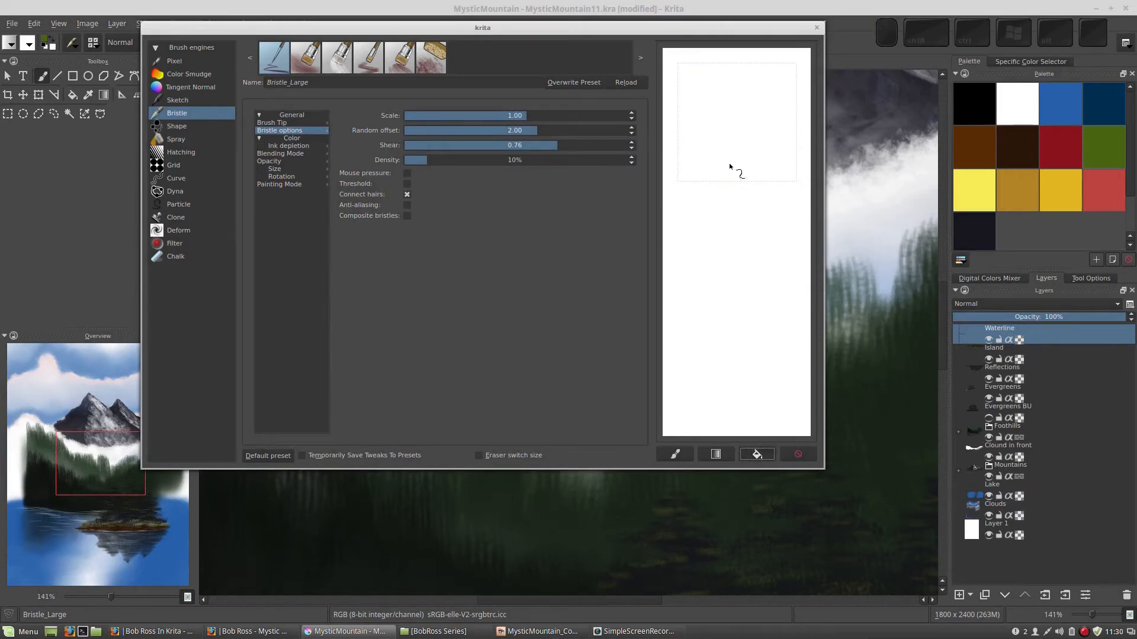
pyautogui.moveTo(694, 112)
pyautogui.mouseDown()
pyautogui.moveTo(731, 167)
pyautogui.moveTo(778, 309)
pyautogui.mouseUp()
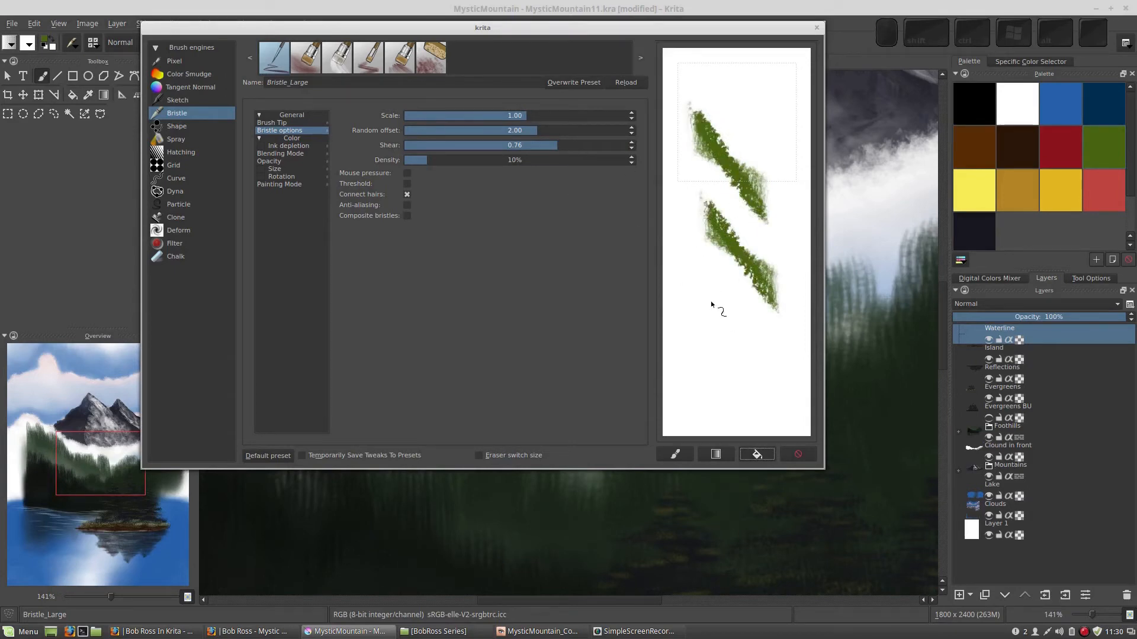
pyautogui.moveTo(687, 259); pyautogui.dragTo(762, 368)
pyautogui.moveTo(714, 101); pyautogui.dragTo(786, 192)
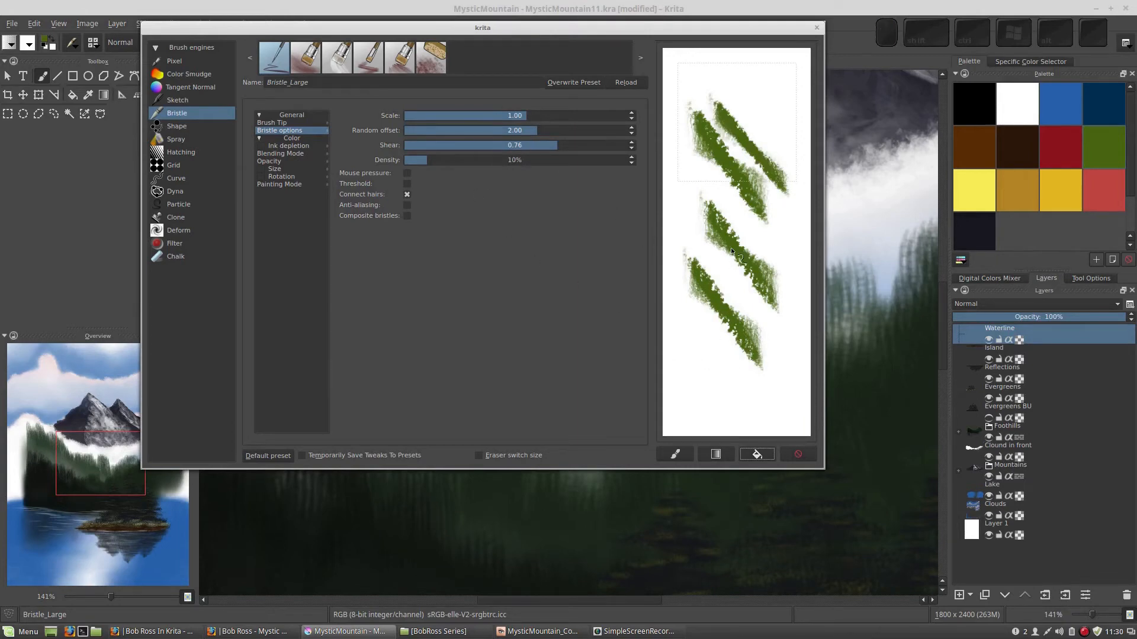
pyautogui.click(706, 222)
# Set the bristle Shear to -1.54, clear the scratchpad, and test it with several long marks
pyautogui.moveTo(532, 145); pyautogui.dragTo(430, 146)
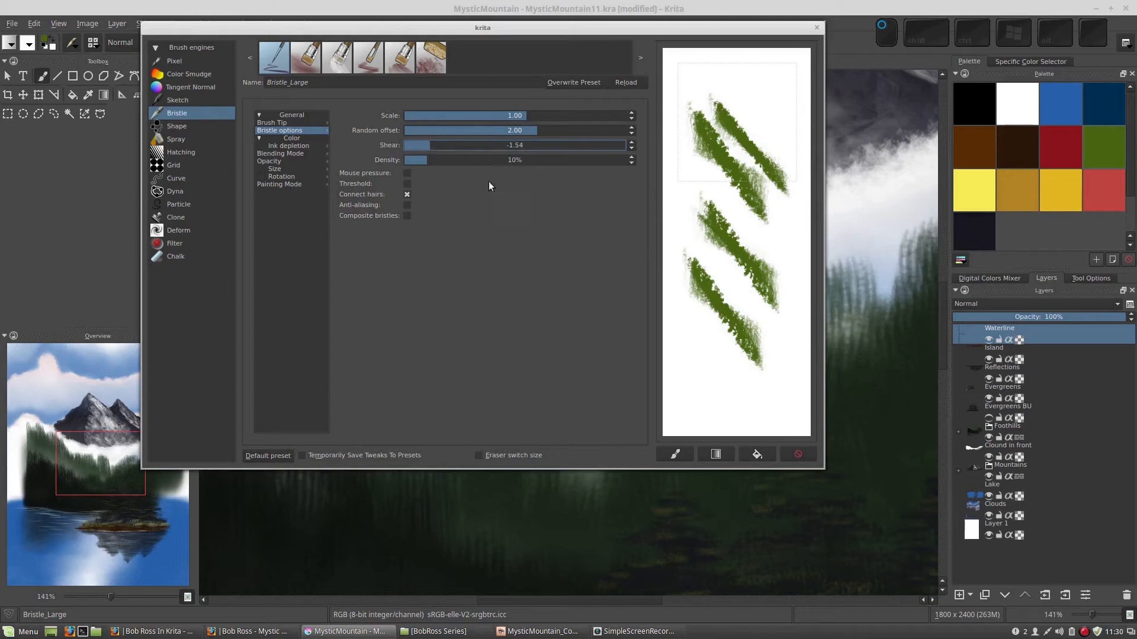
pyautogui.click(757, 454)
pyautogui.moveTo(723, 253)
pyautogui.mouseDown()
pyautogui.moveTo(776, 124)
pyautogui.moveTo(669, 361)
pyautogui.mouseUp()
pyautogui.moveTo(792, 201); pyautogui.dragTo(686, 428)
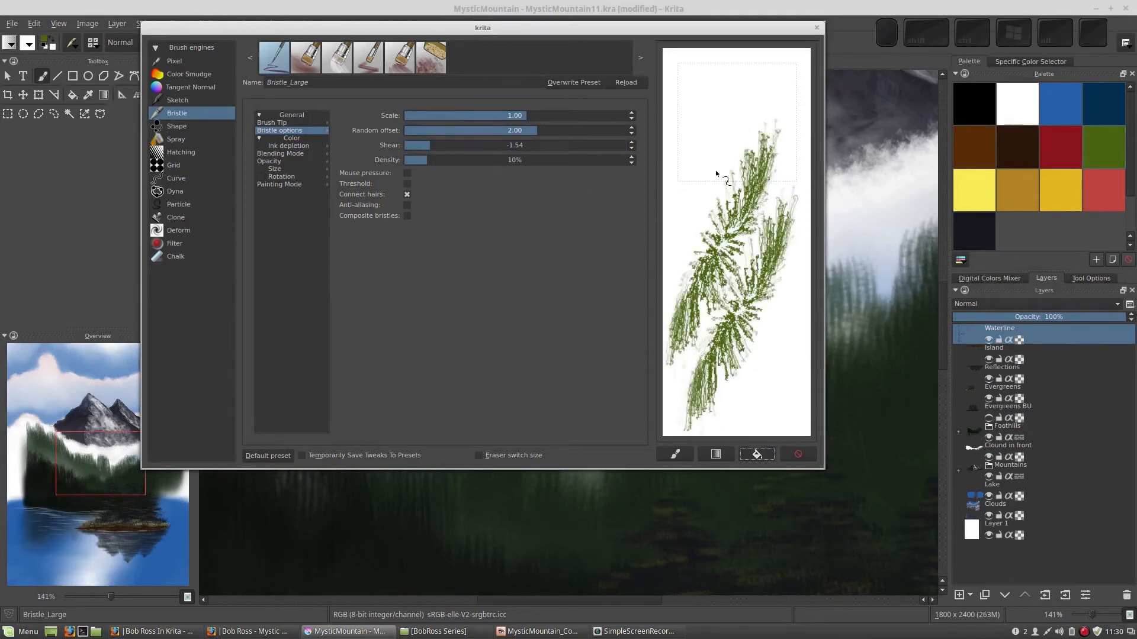
pyautogui.moveTo(716, 173)
pyautogui.mouseDown()
pyautogui.moveTo(672, 255)
pyautogui.moveTo(696, 108)
pyautogui.moveTo(733, 109)
pyautogui.mouseUp()
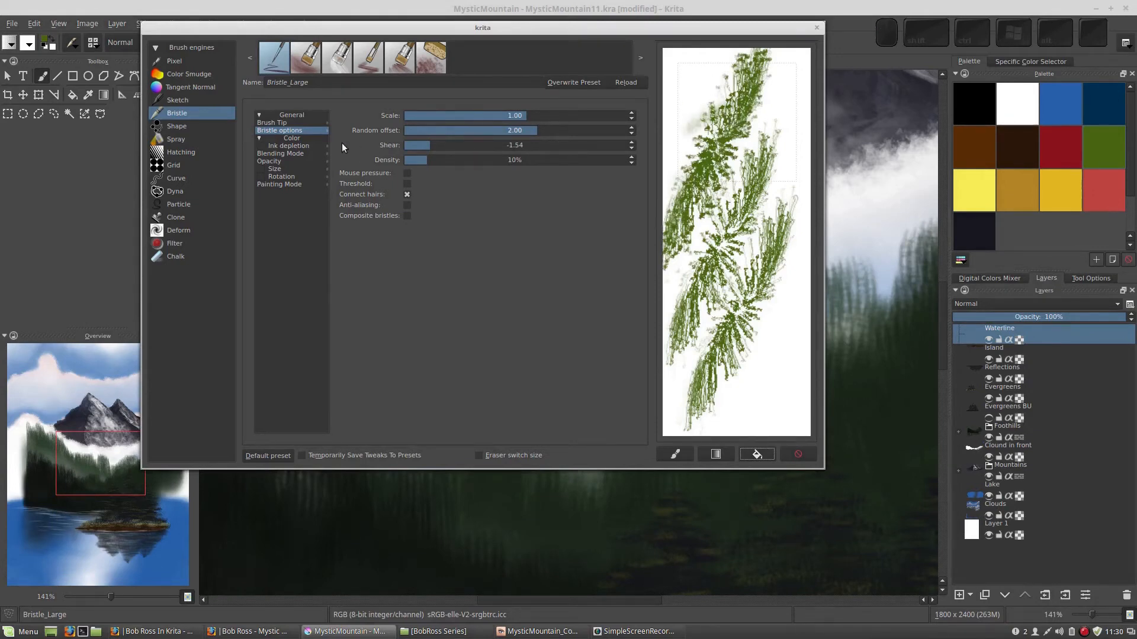
# Compare marks on a cleared scratchpad while toggling Connect hairs off and back on
pyautogui.click(407, 195)
pyautogui.click(757, 454)
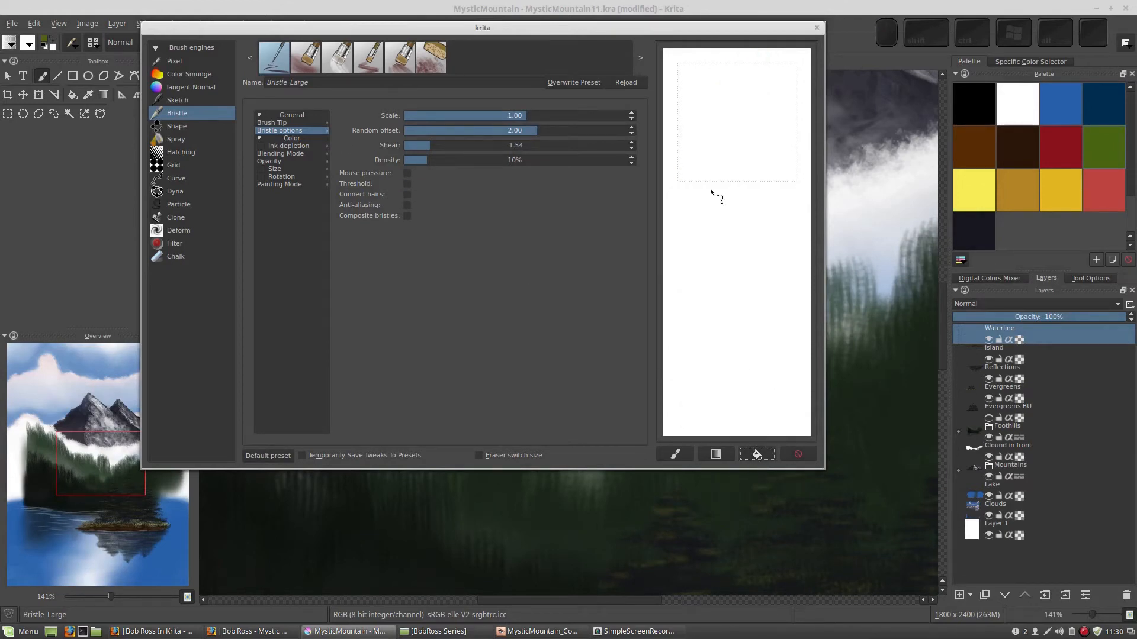
pyautogui.moveTo(713, 196); pyautogui.dragTo(721, 229)
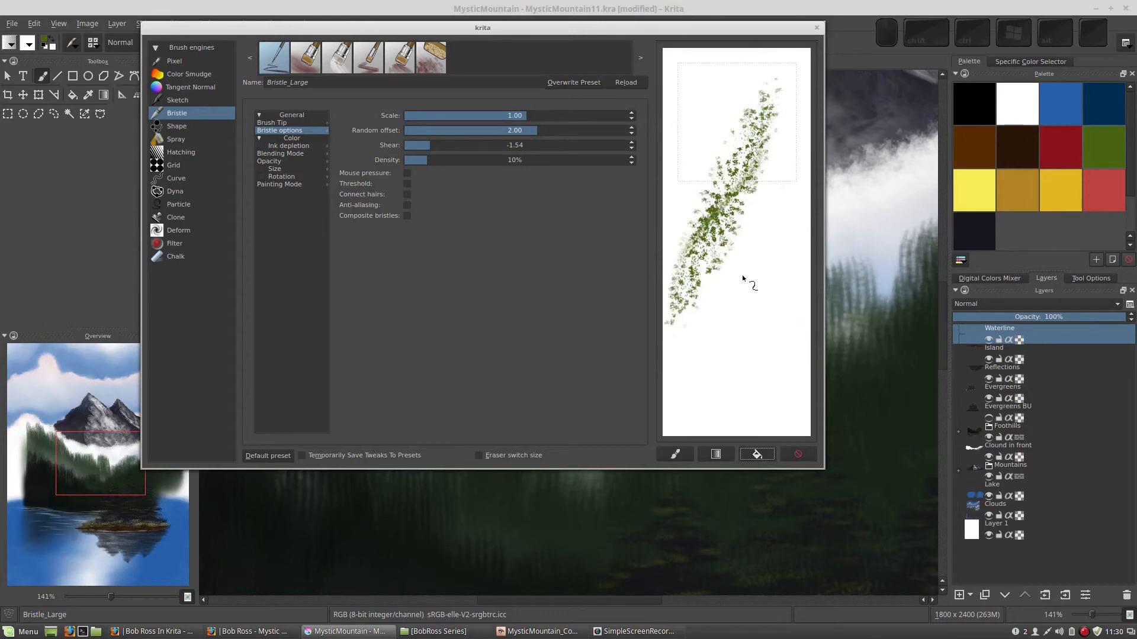
pyautogui.click(406, 194)
pyautogui.moveTo(743, 335)
pyautogui.mouseDown()
pyautogui.moveTo(710, 414)
pyautogui.moveTo(761, 323)
pyautogui.mouseUp()
pyautogui.click(406, 195)
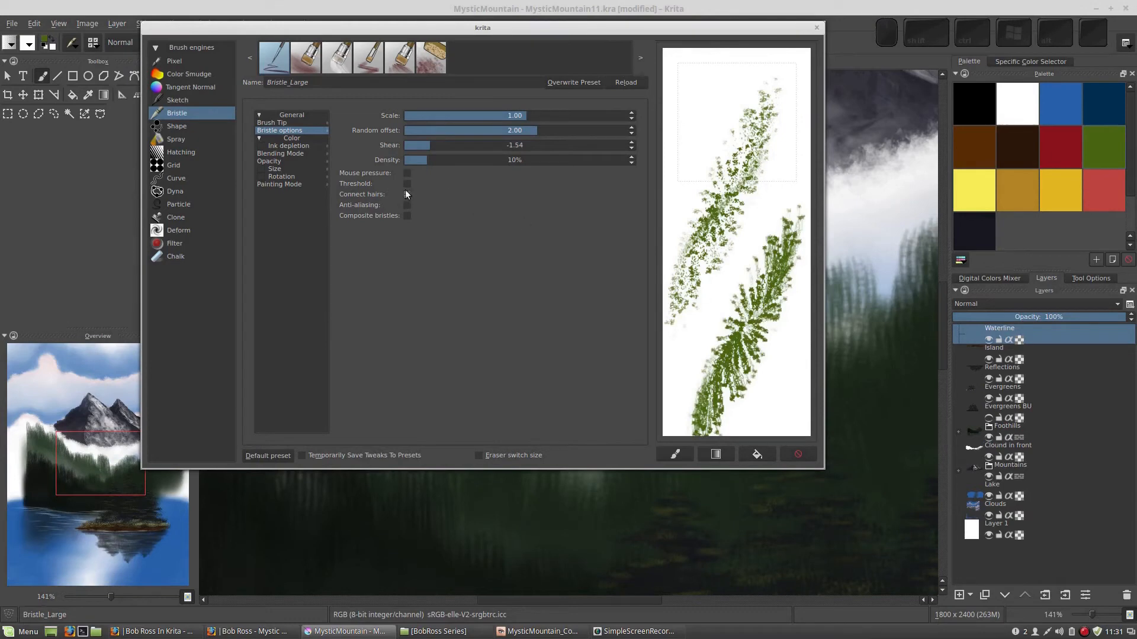
# Reset the bristle Shear to 0, clear the scratchpad, and test the brush with horizontal dabs and strokes
pyautogui.moveTo(488, 148); pyautogui.dragTo(503, 154)
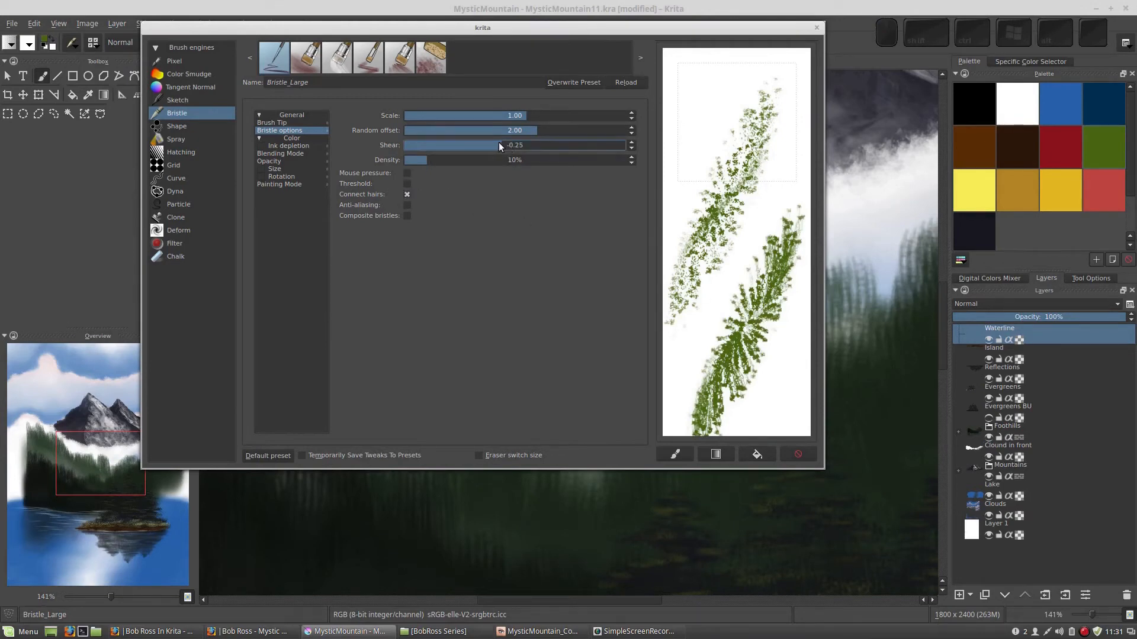
pyautogui.rightClick(521, 149)
pyautogui.write('0')
pyautogui.press('Return')
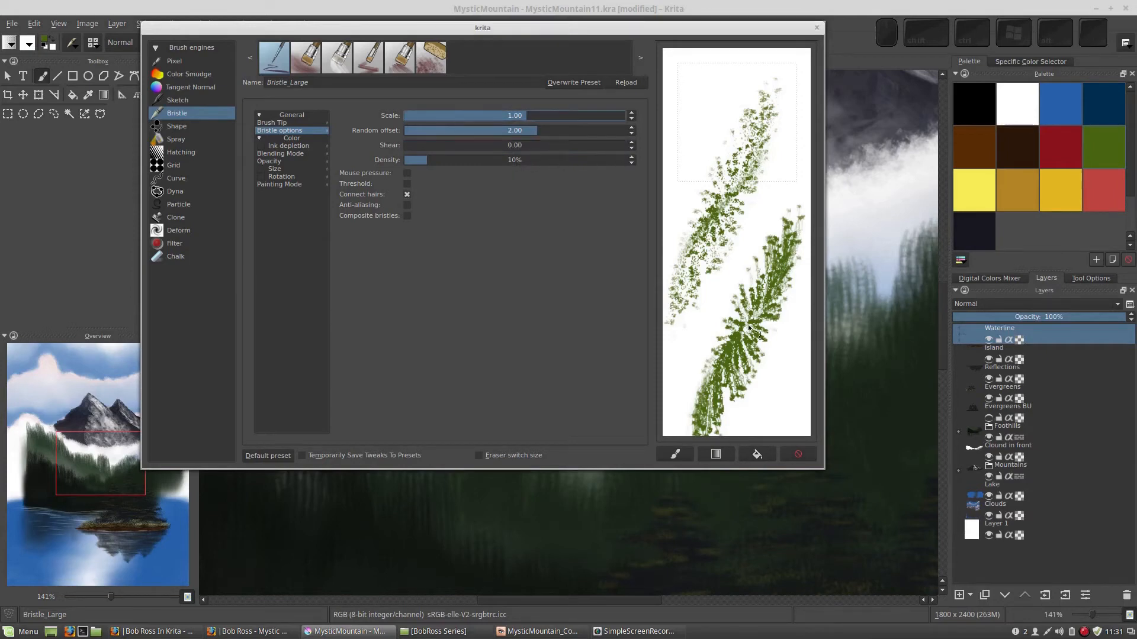
pyautogui.click(756, 456)
pyautogui.moveTo(684, 237); pyautogui.dragTo(760, 236)
pyautogui.moveTo(699, 275)
pyautogui.mouseDown()
pyautogui.moveTo(773, 272)
pyautogui.moveTo(796, 296)
pyautogui.moveTo(725, 329)
pyautogui.moveTo(698, 299)
pyautogui.moveTo(730, 316)
pyautogui.mouseUp()
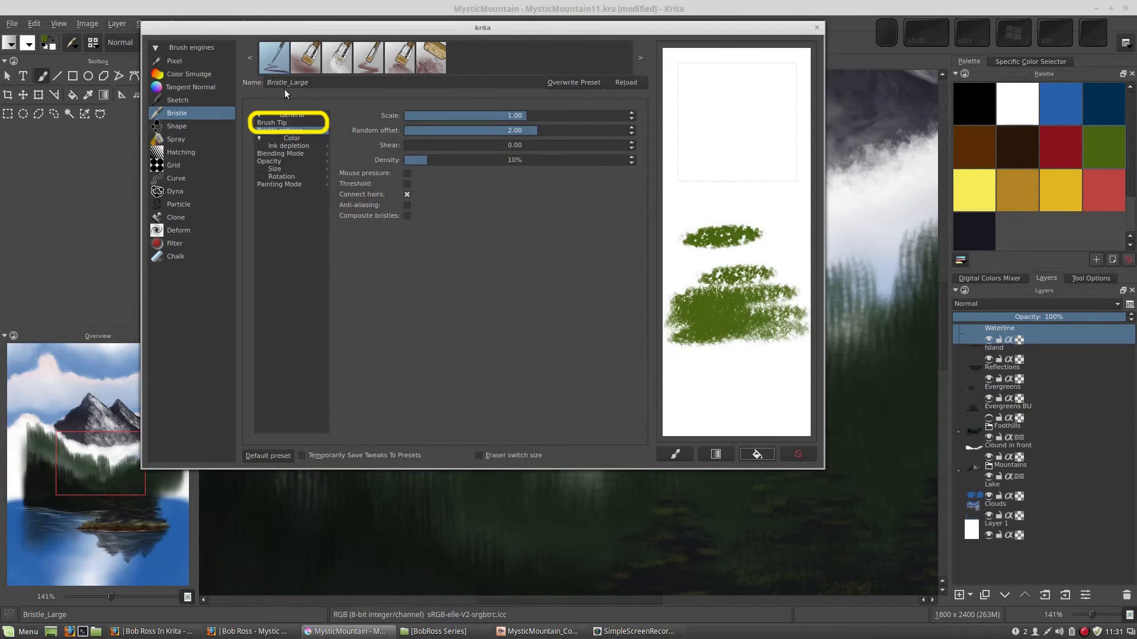
# Set the brush tip angle to 0° and test it with short dabs and a broad stroke in the upper scratchpad
pyautogui.click(278, 123)
pyautogui.moveTo(463, 239); pyautogui.dragTo(435, 235)
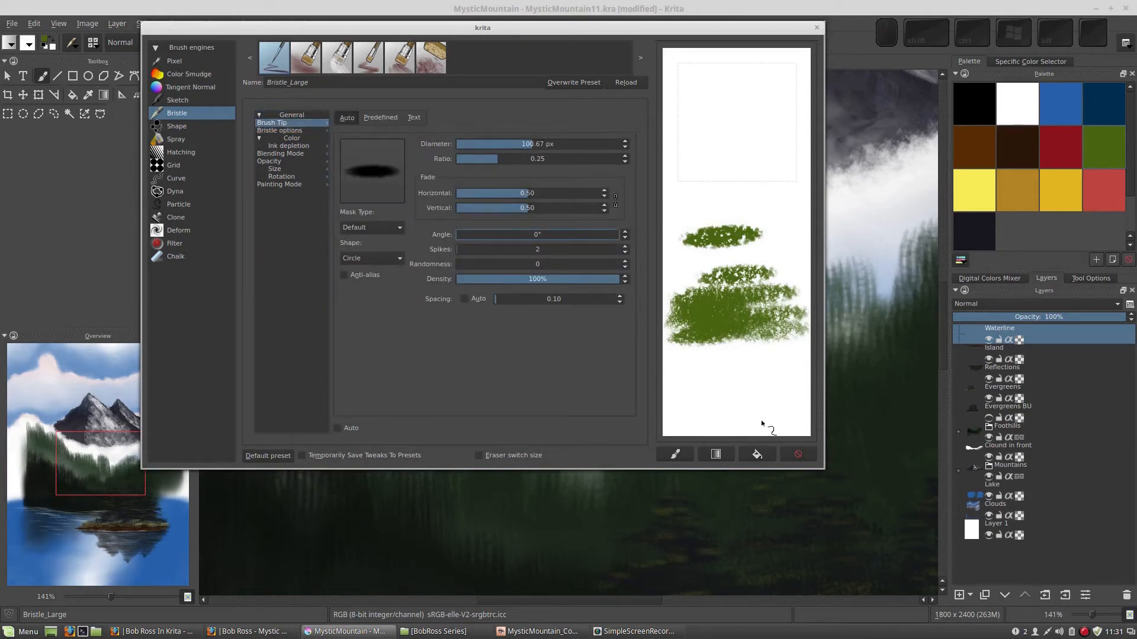
pyautogui.click(733, 149)
pyautogui.click(749, 184)
pyautogui.moveTo(749, 188); pyautogui.dragTo(700, 199)
pyautogui.click(720, 109)
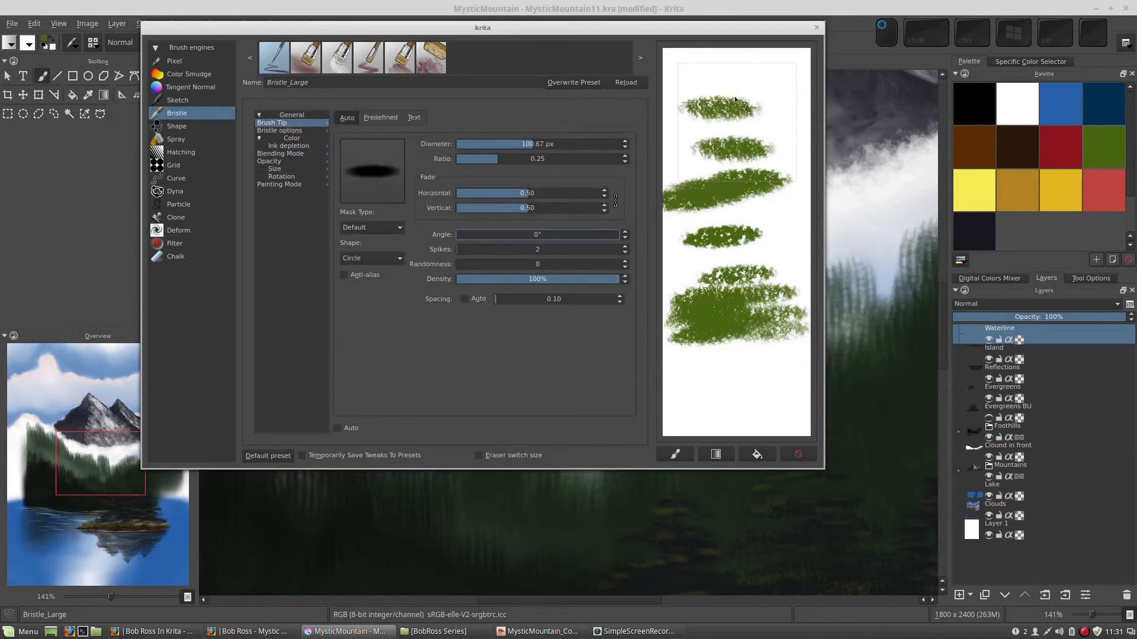
pyautogui.click(735, 100)
pyautogui.click(754, 124)
pyautogui.click(753, 171)
pyautogui.click(763, 255)
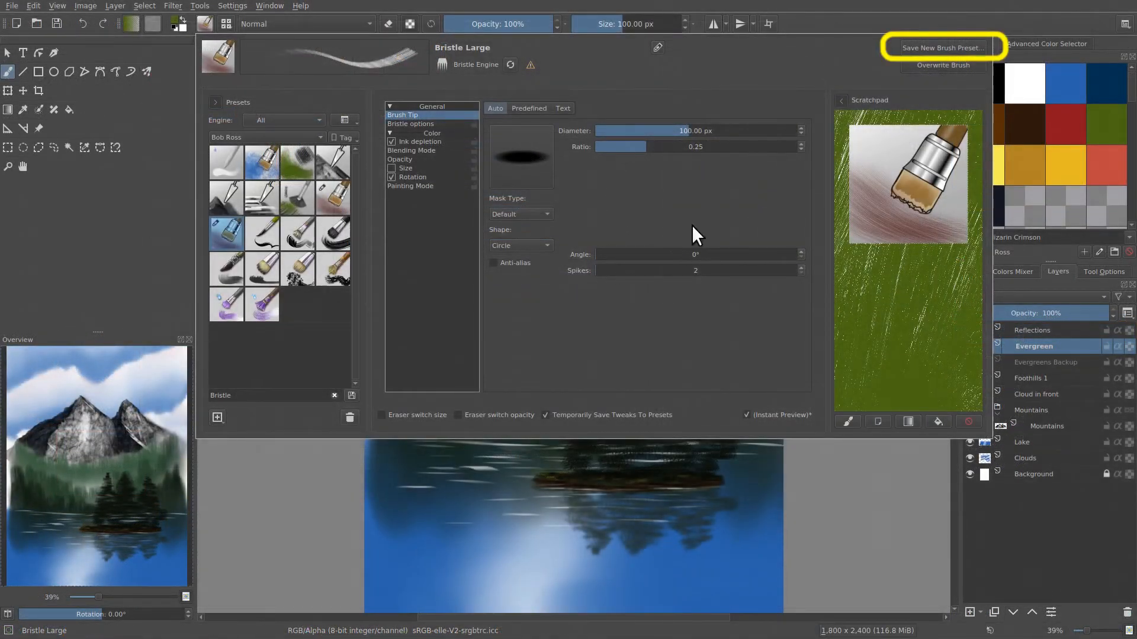
# Save the brush as a new preset named "BR Tree 2" using the scratchpad thumbnail
pyautogui.click(920, 47)
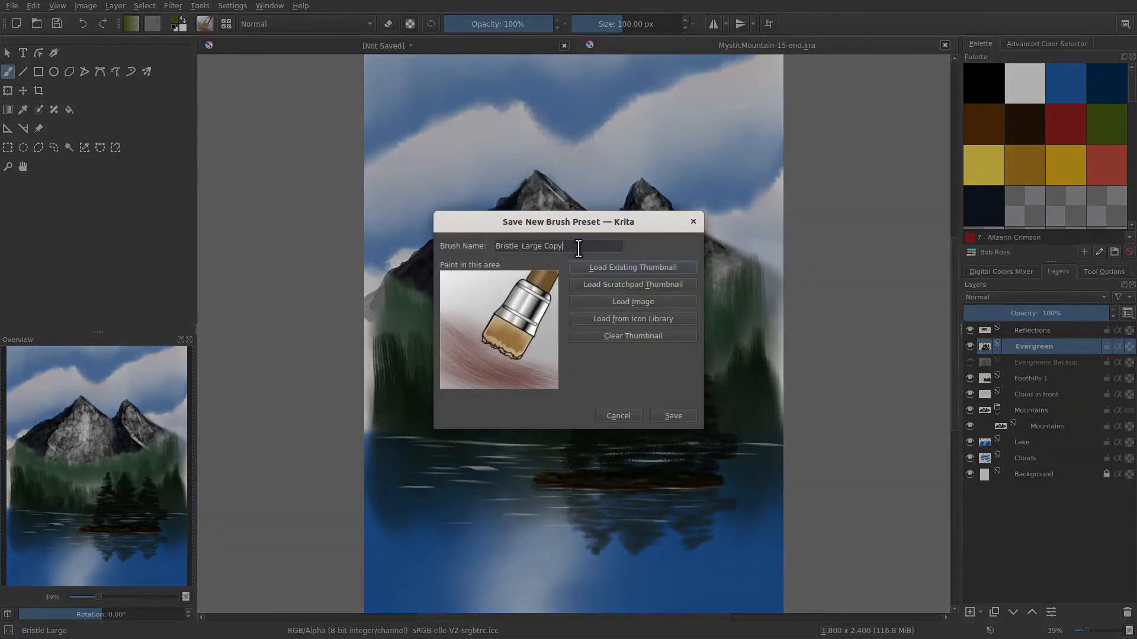
pyautogui.write('BR Tree 2')
pyautogui.click(585, 284)
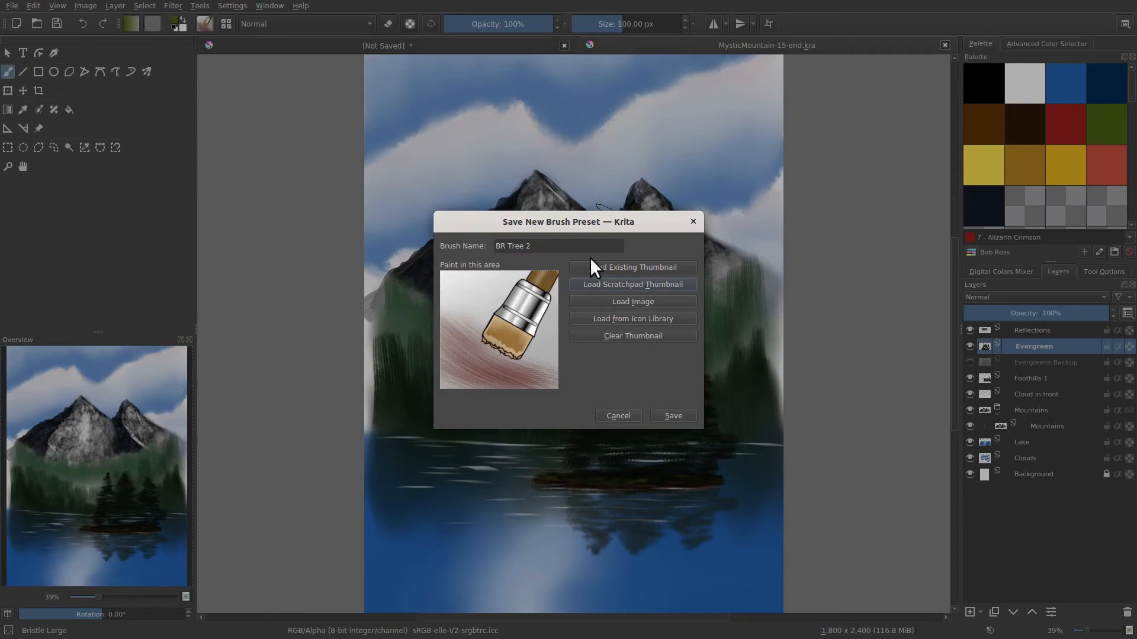
pyautogui.click(662, 416)
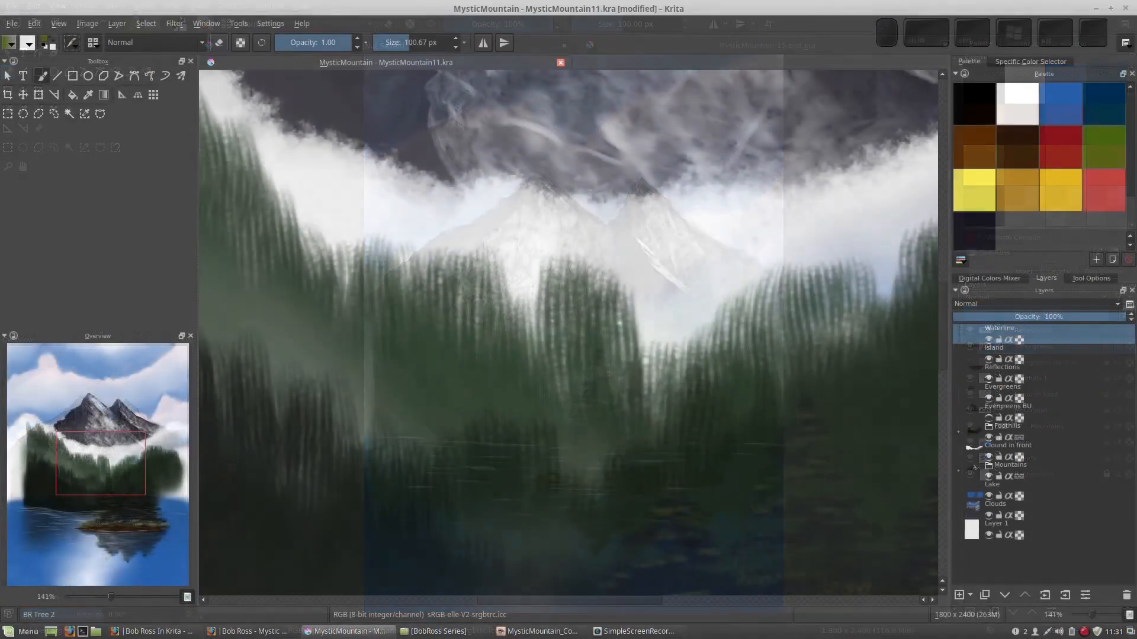
# Filter the brush presets by "br", assign BR Tree 2 to the Bob Ross tag, and select it from the on-canvas preset palette
pyautogui.click(91, 43)
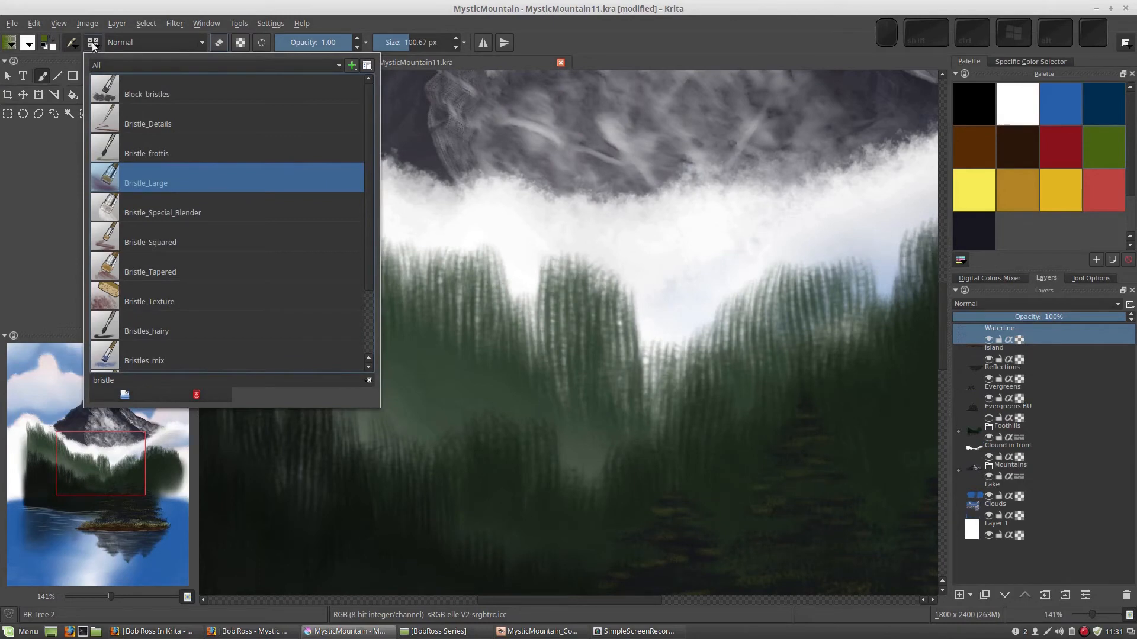
pyautogui.doubleClick(130, 376)
pyautogui.write('br')
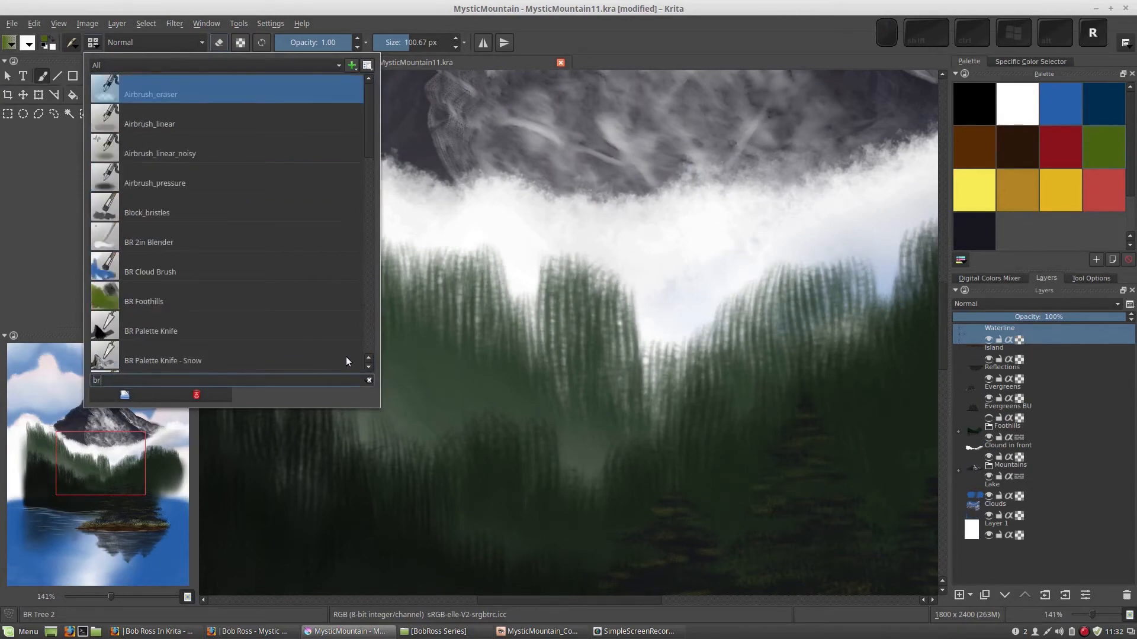
pyautogui.moveTo(372, 141); pyautogui.dragTo(371, 179)
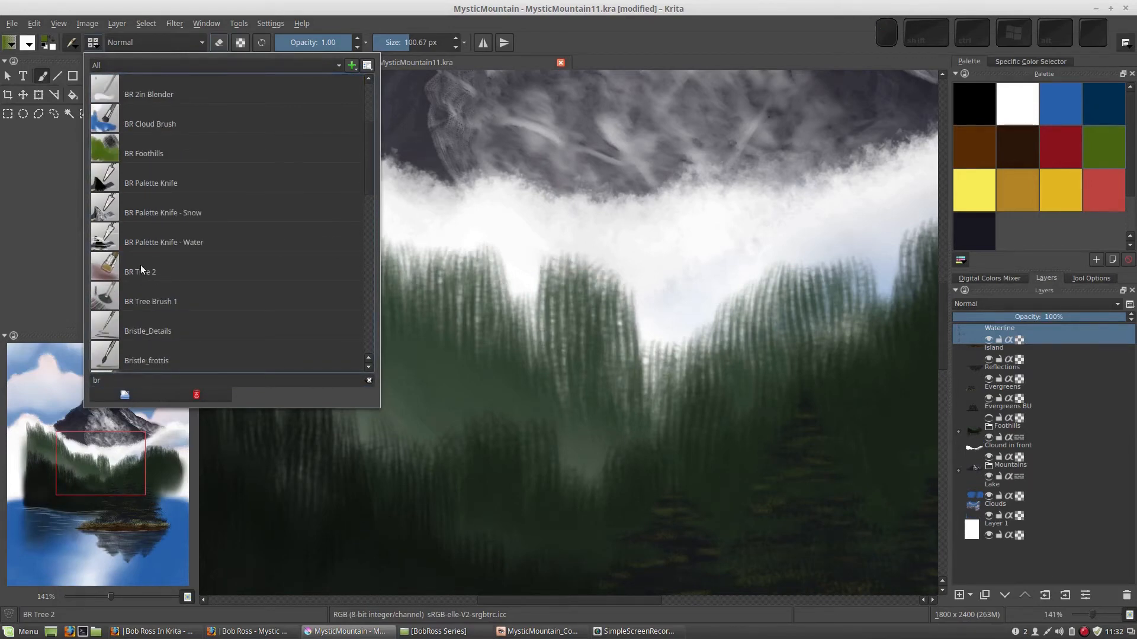
pyautogui.rightClick(174, 270)
pyautogui.moveTo(192, 272)
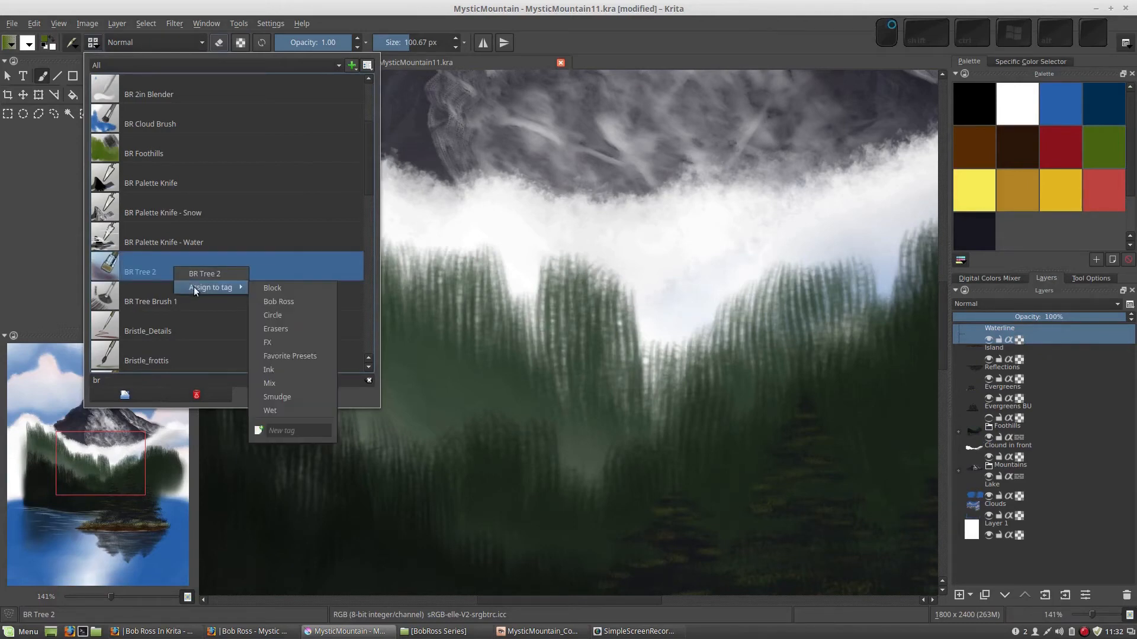
pyautogui.click(267, 303)
pyautogui.click(595, 247)
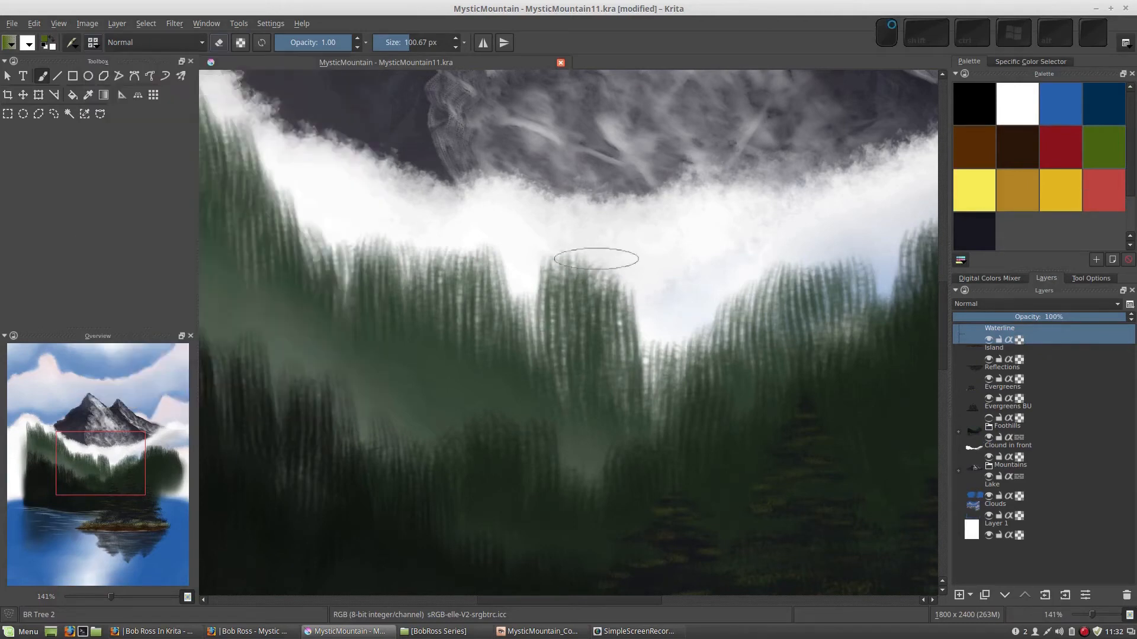
pyautogui.rightClick(598, 261)
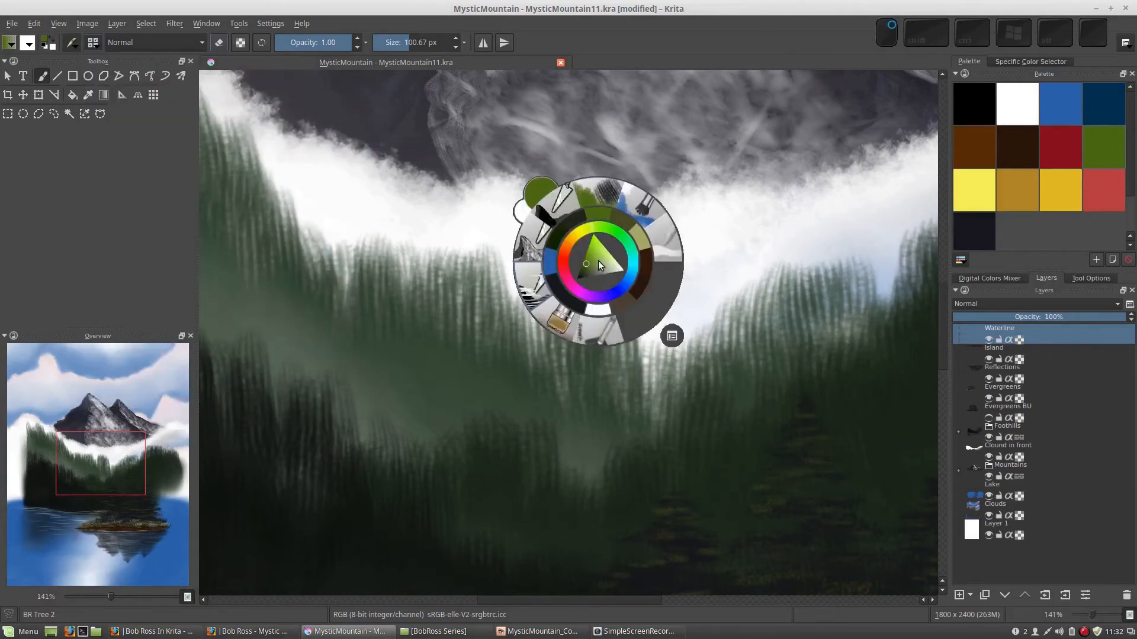
pyautogui.click(561, 323)
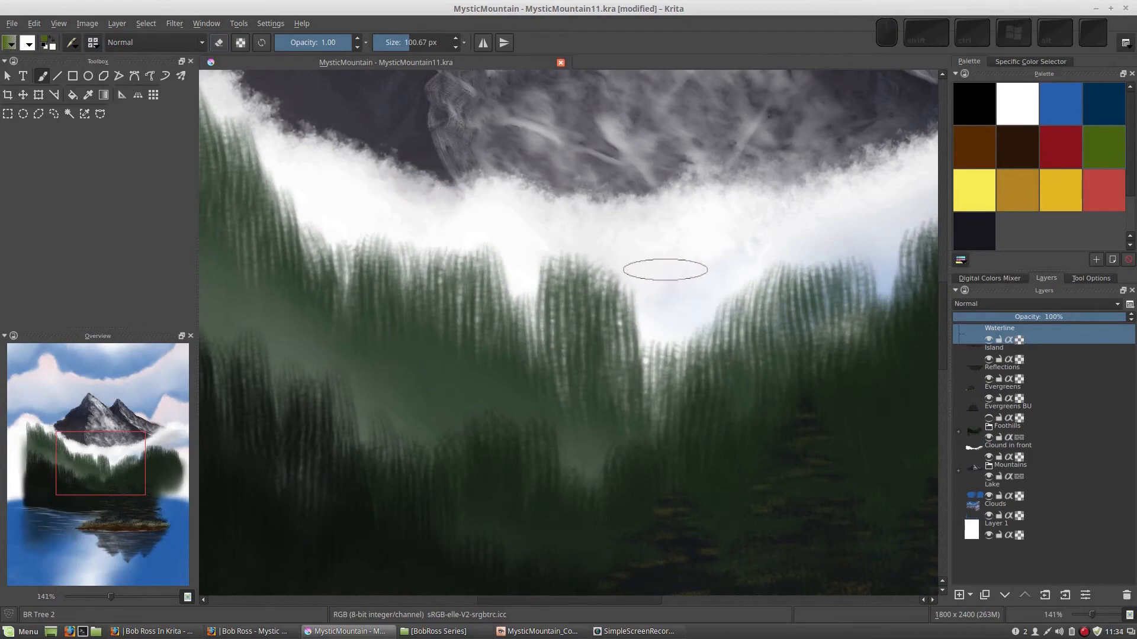
# Switch to the BR Palette Knife - Water preset using the on-canvas preset palette
pyautogui.press('3')
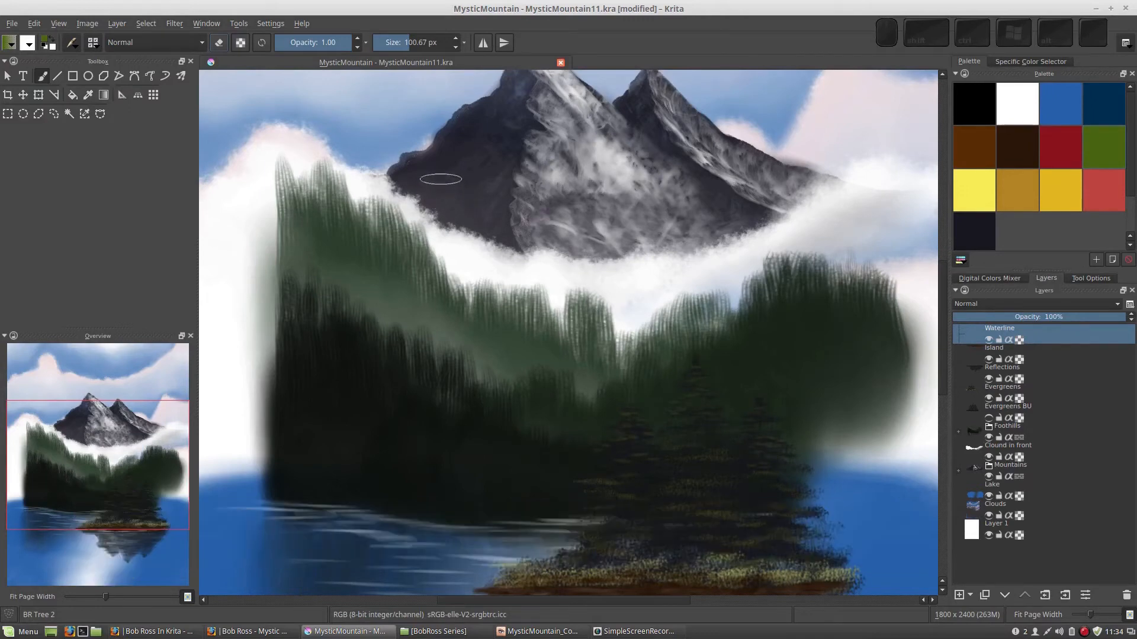
pyautogui.moveTo(439, 181); pyautogui.dragTo(467, 337)
pyautogui.press('-')
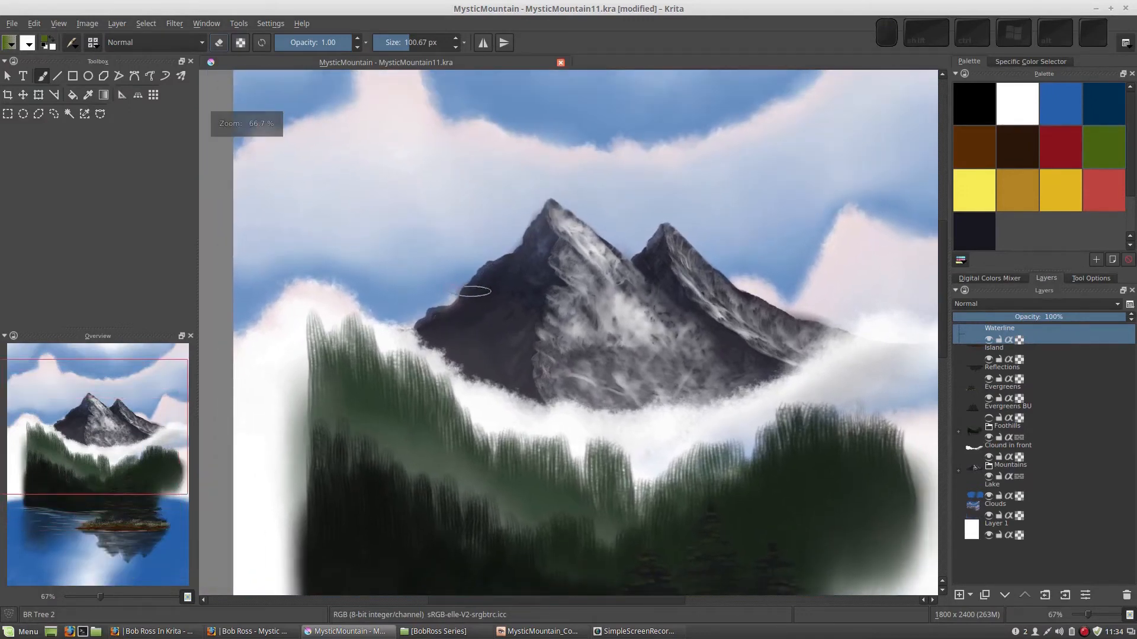
pyautogui.press('-')
pyautogui.moveTo(471, 281); pyautogui.dragTo(434, 248)
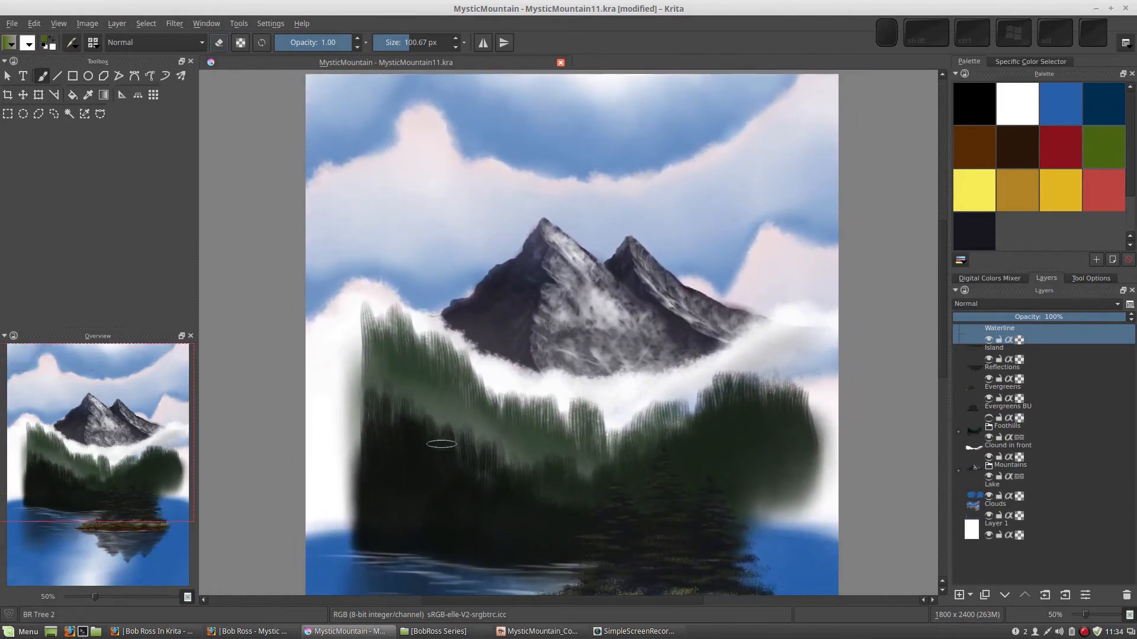
pyautogui.moveTo(465, 317)
pyautogui.mouseDown()
pyautogui.moveTo(472, 288)
pyautogui.moveTo(485, 316)
pyautogui.moveTo(494, 296)
pyautogui.moveTo(510, 298)
pyautogui.mouseUp()
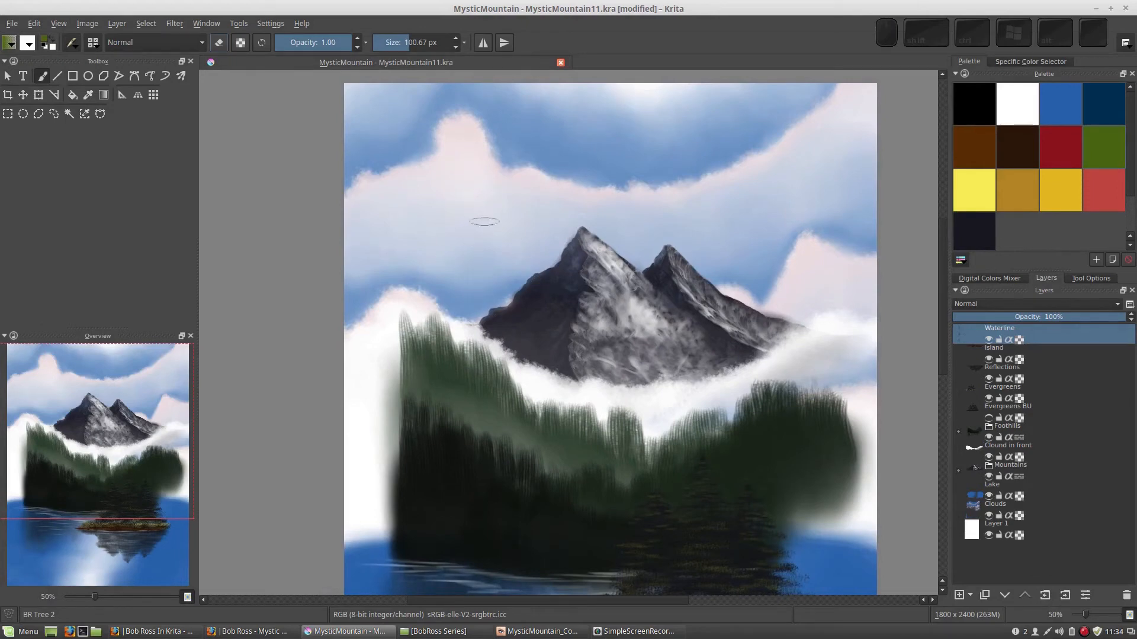
pyautogui.rightClick(468, 248)
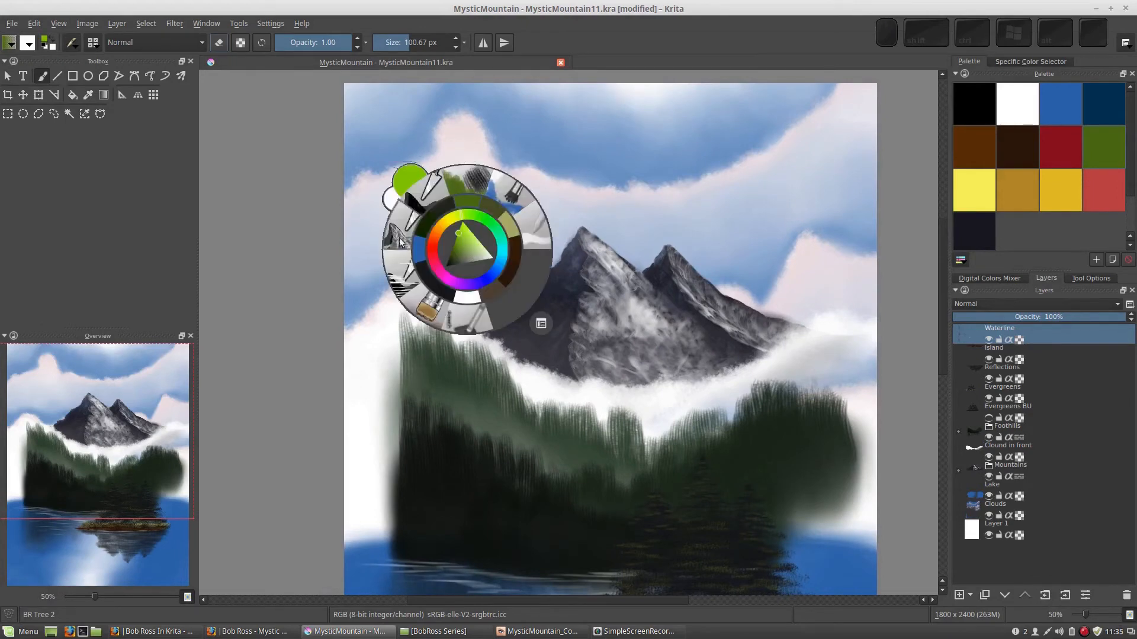
pyautogui.click(407, 277)
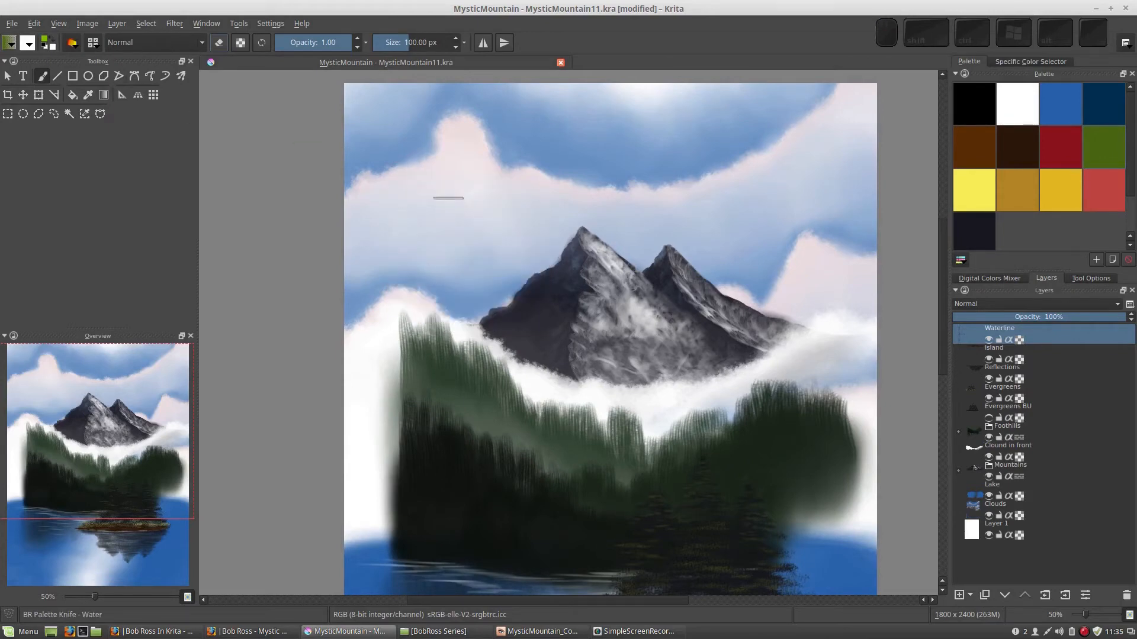
# Set the palette knife's brush tip angle to 89° and test it with vertical strokes on the scratchpad
pyautogui.click(71, 45)
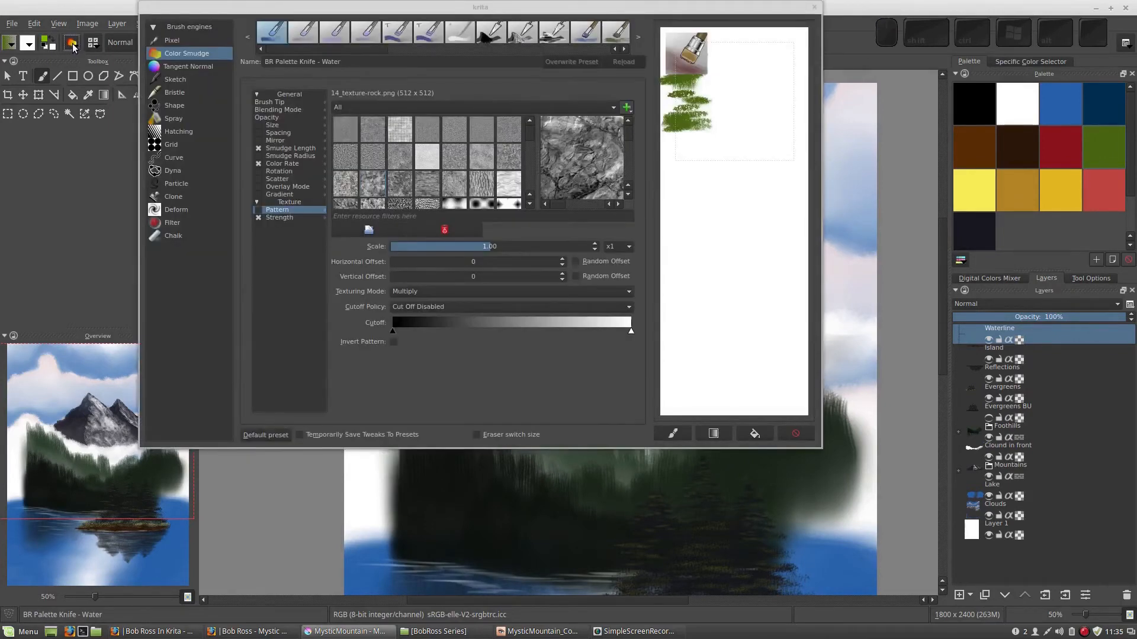
pyautogui.click(263, 103)
pyautogui.moveTo(480, 213); pyautogui.dragTo(494, 213)
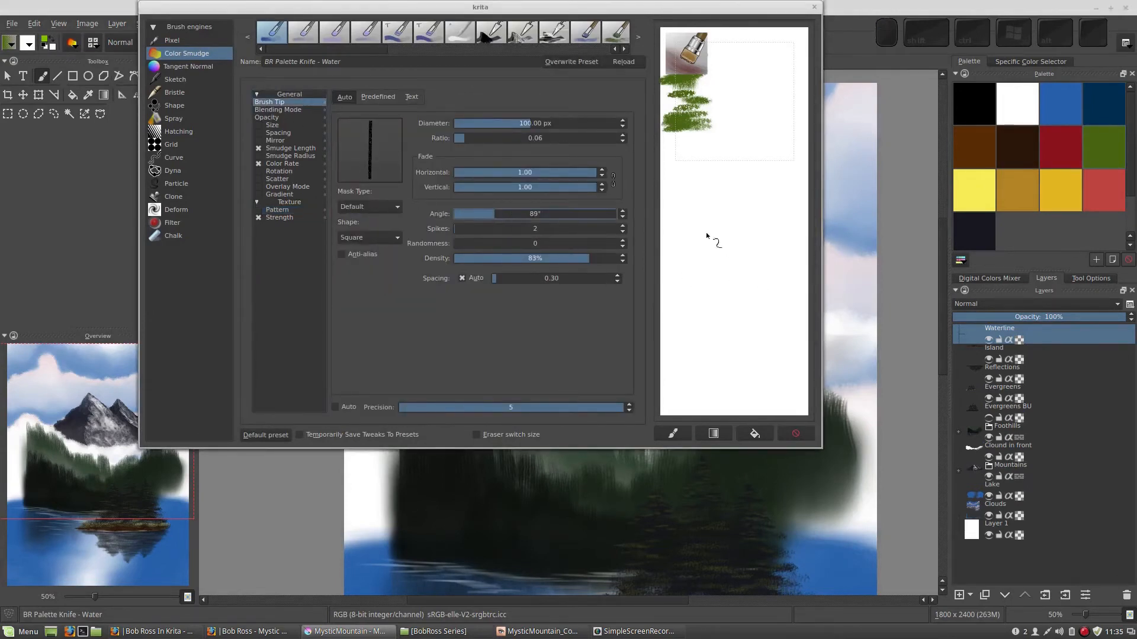
pyautogui.moveTo(719, 200)
pyautogui.mouseDown()
pyautogui.moveTo(710, 302)
pyautogui.moveTo(723, 370)
pyautogui.mouseUp()
pyautogui.moveTo(752, 247); pyautogui.dragTo(741, 323)
# Set the brush tip angle to exactly 90°, test it with a vertical scratchpad stroke, and close the brush editor
pyautogui.click(498, 213)
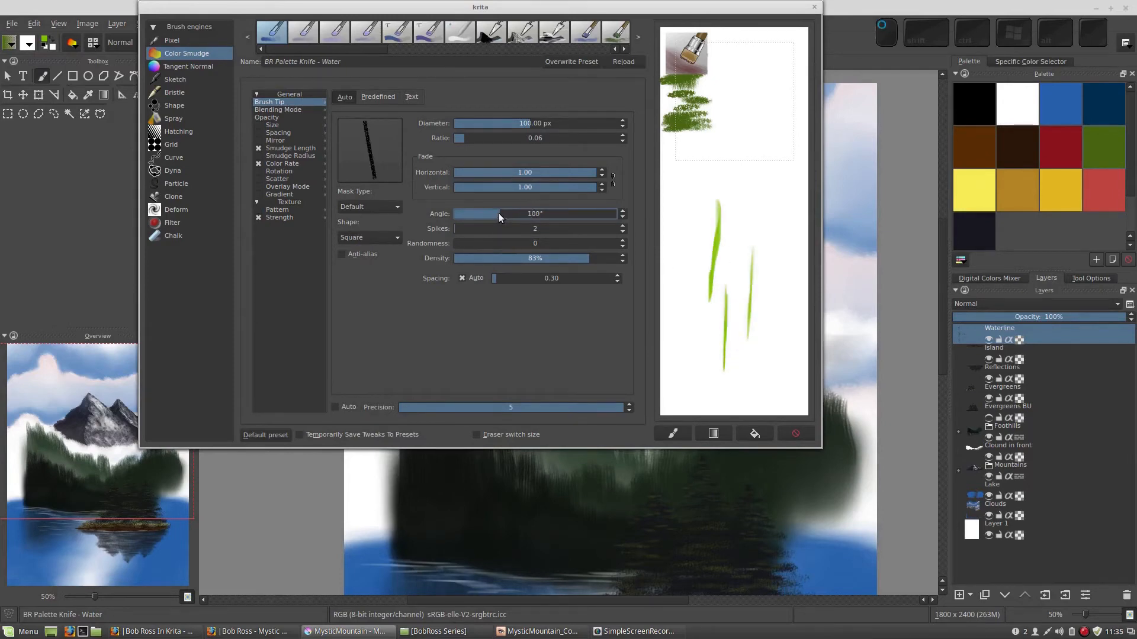
pyautogui.write('90')
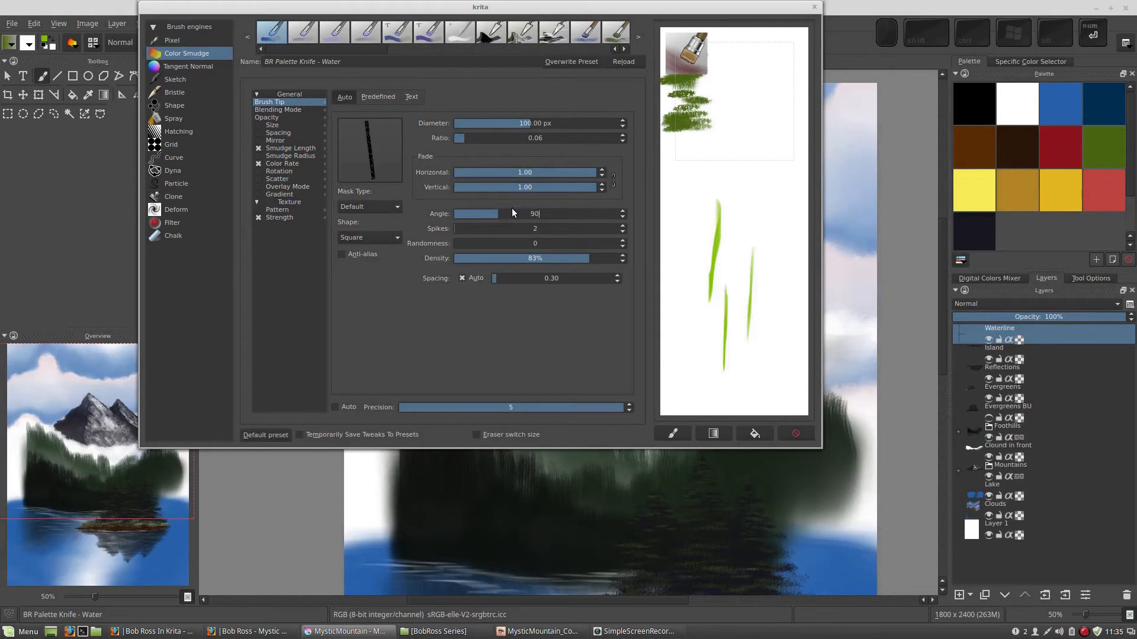
pyautogui.press('Return')
pyautogui.moveTo(751, 185); pyautogui.dragTo(758, 370)
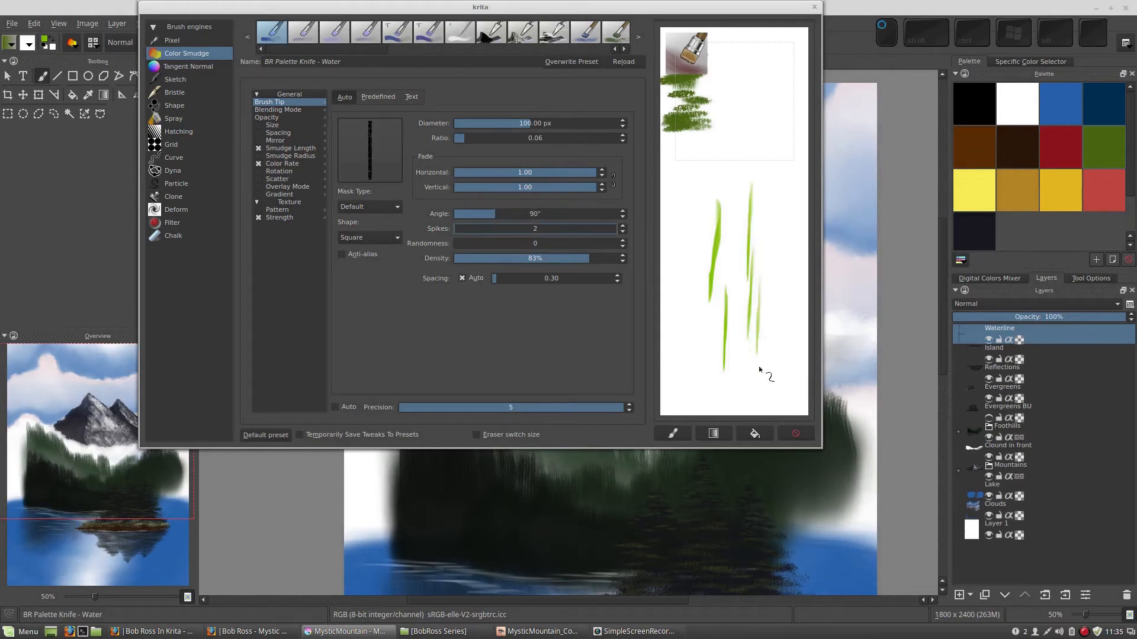
pyautogui.click(814, 7)
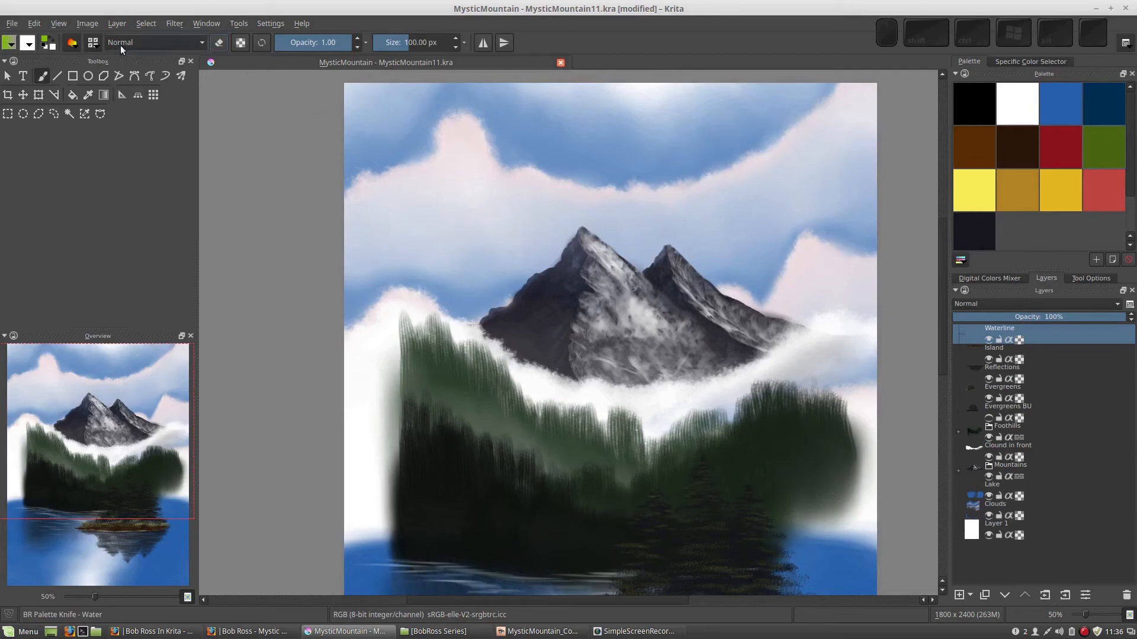
# Enable Temporarily Save Tweaks To Presets and set the BR Palette Knife - Water tip angle to 90°
pyautogui.click(73, 43)
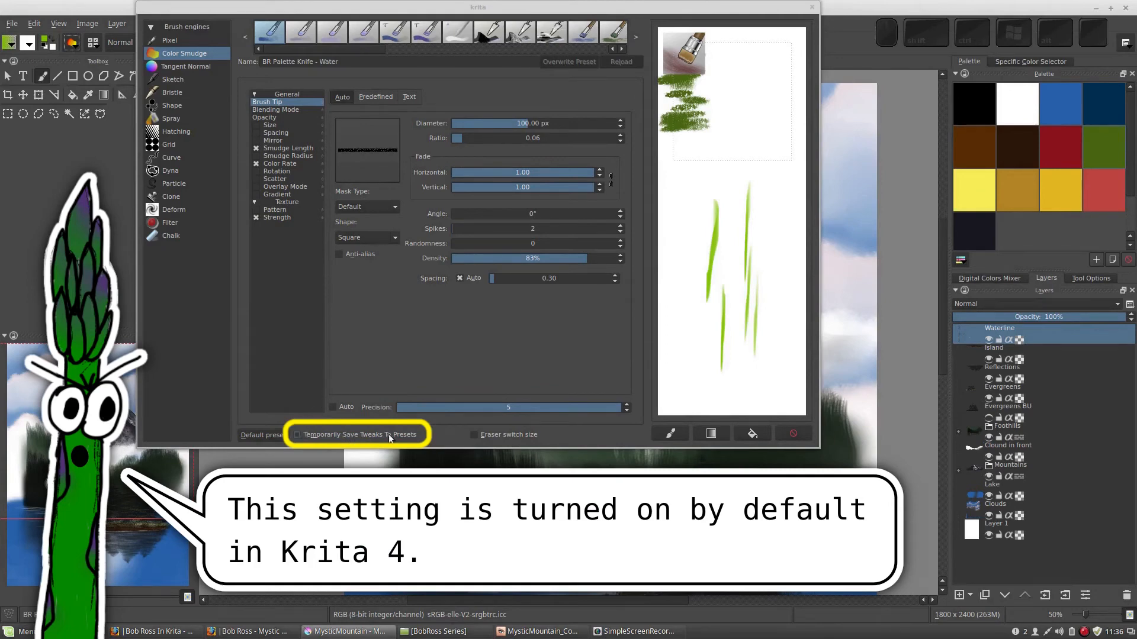
pyautogui.click(296, 435)
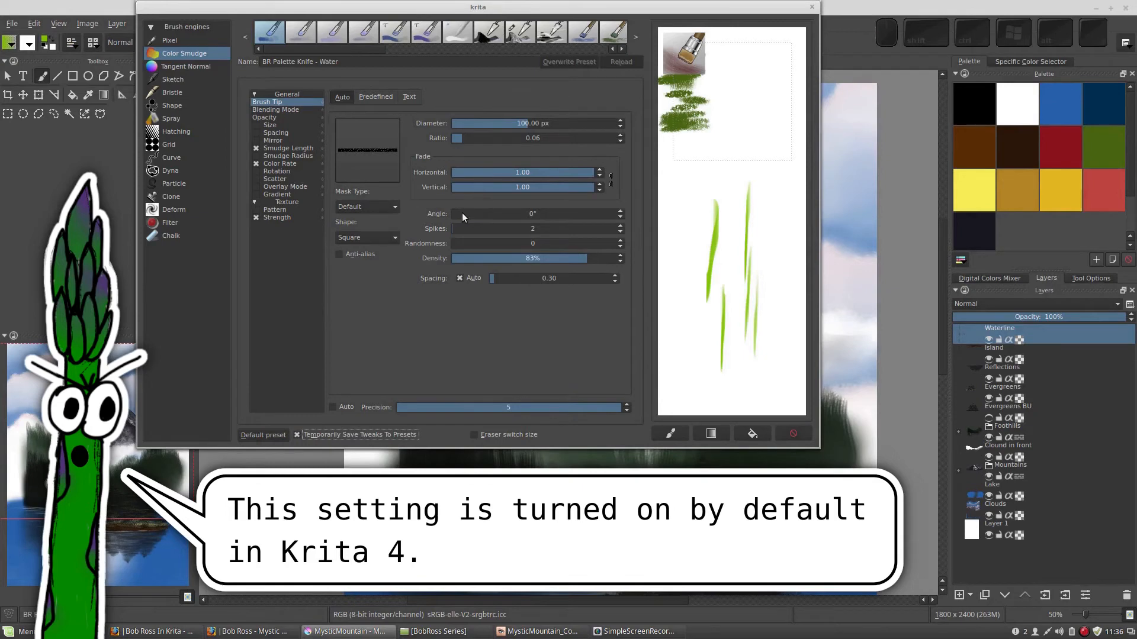
pyautogui.moveTo(463, 215); pyautogui.dragTo(509, 217)
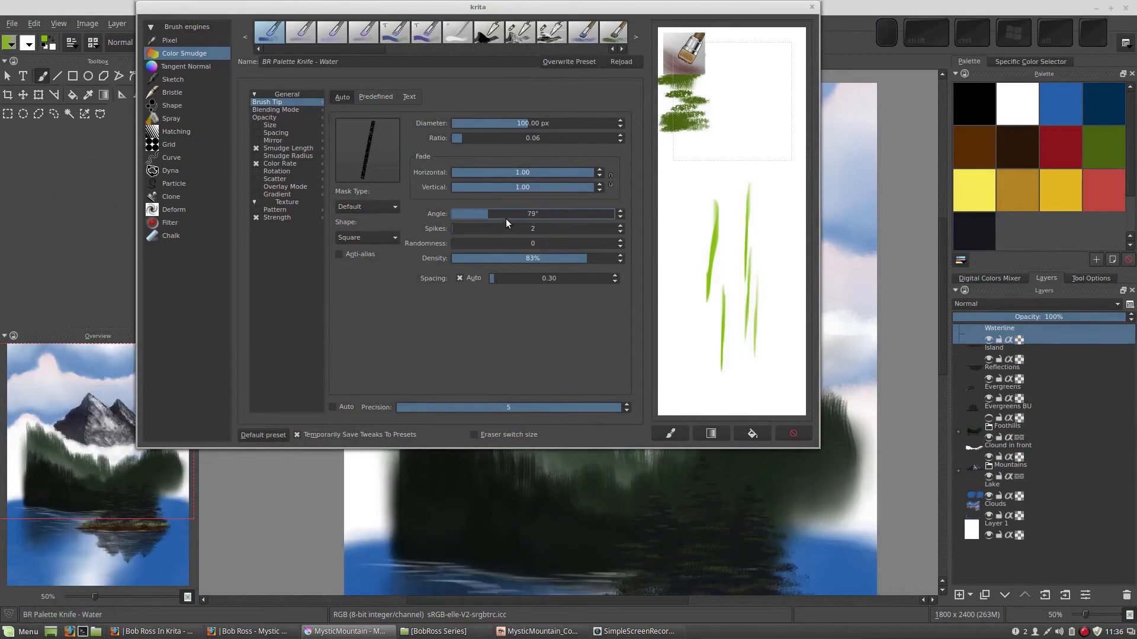
pyautogui.write('90')
pyautogui.press('Return')
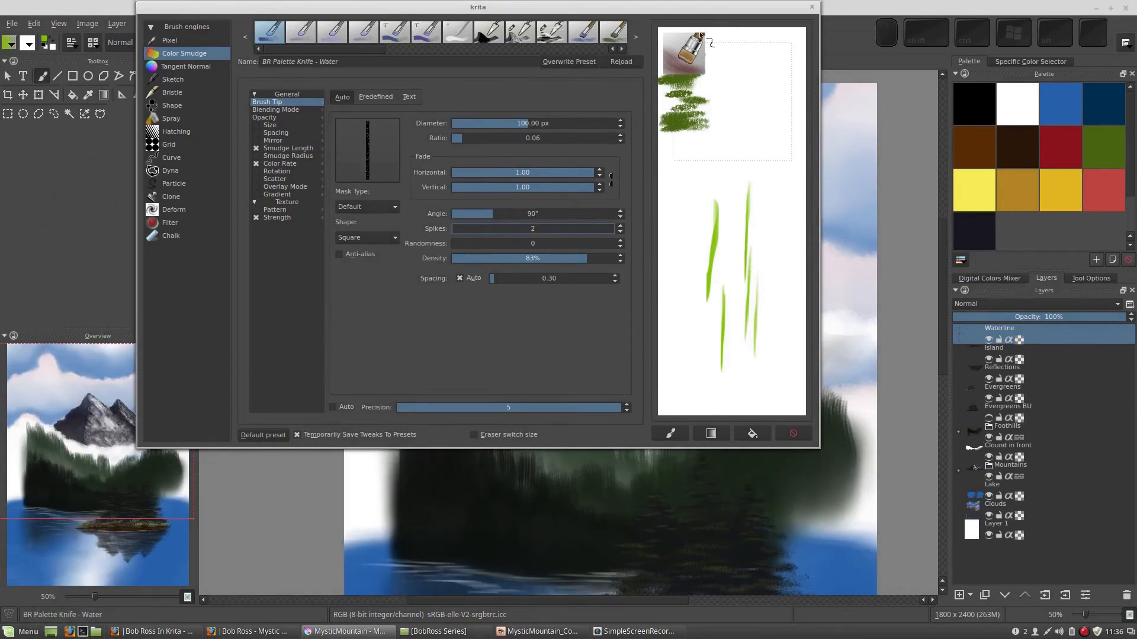
pyautogui.click(812, 7)
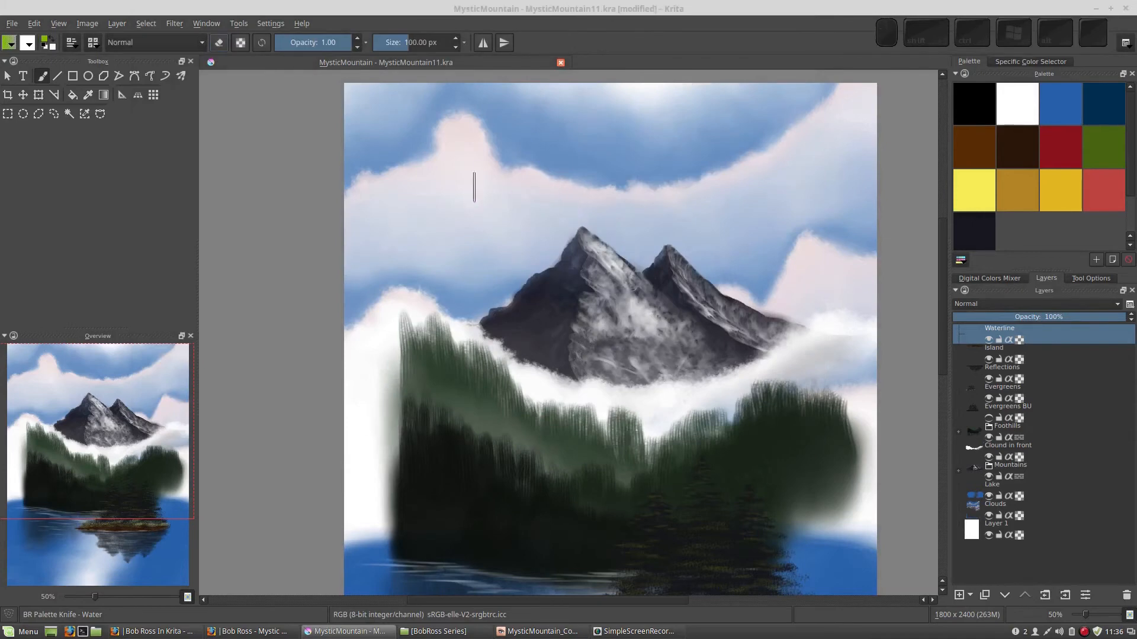
# Switch to BR Palette Knife - Snow and another preset, and return to BR Palette Knife - Water to check its tip angle
pyautogui.rightClick(483, 226)
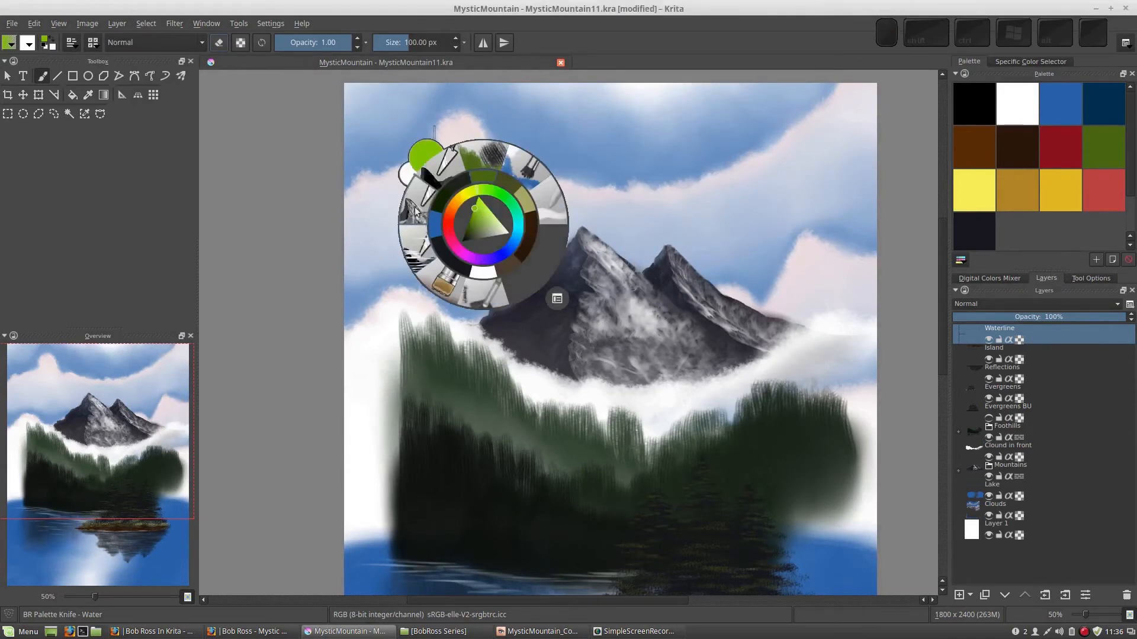
pyautogui.click(422, 211)
pyautogui.rightClick(494, 225)
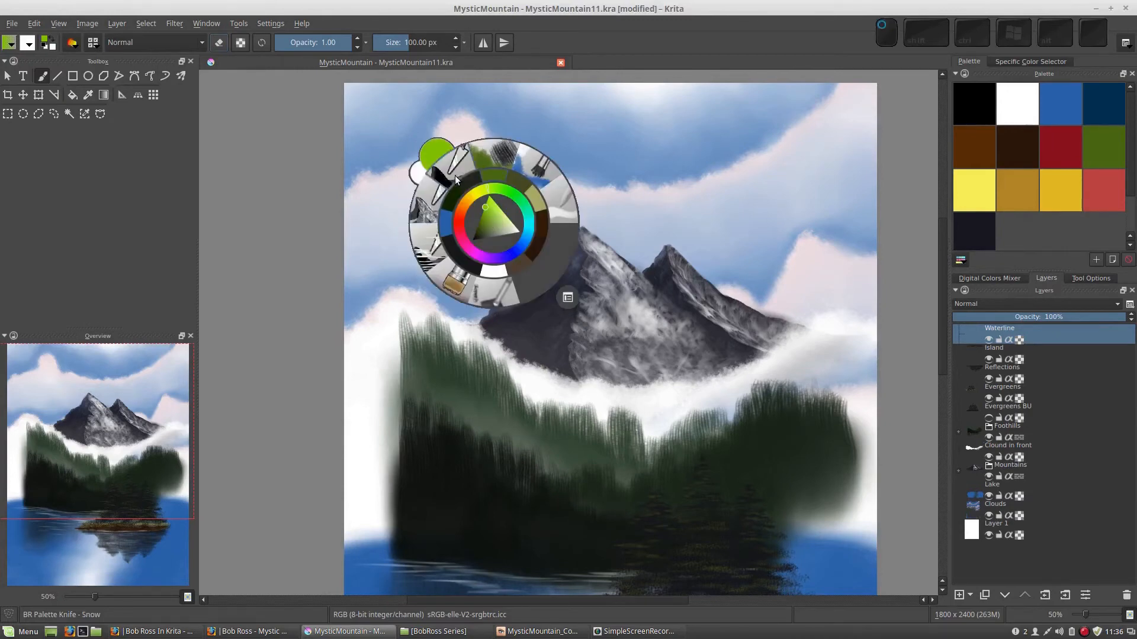
pyautogui.click(453, 174)
pyautogui.rightClick(496, 218)
pyautogui.click(436, 241)
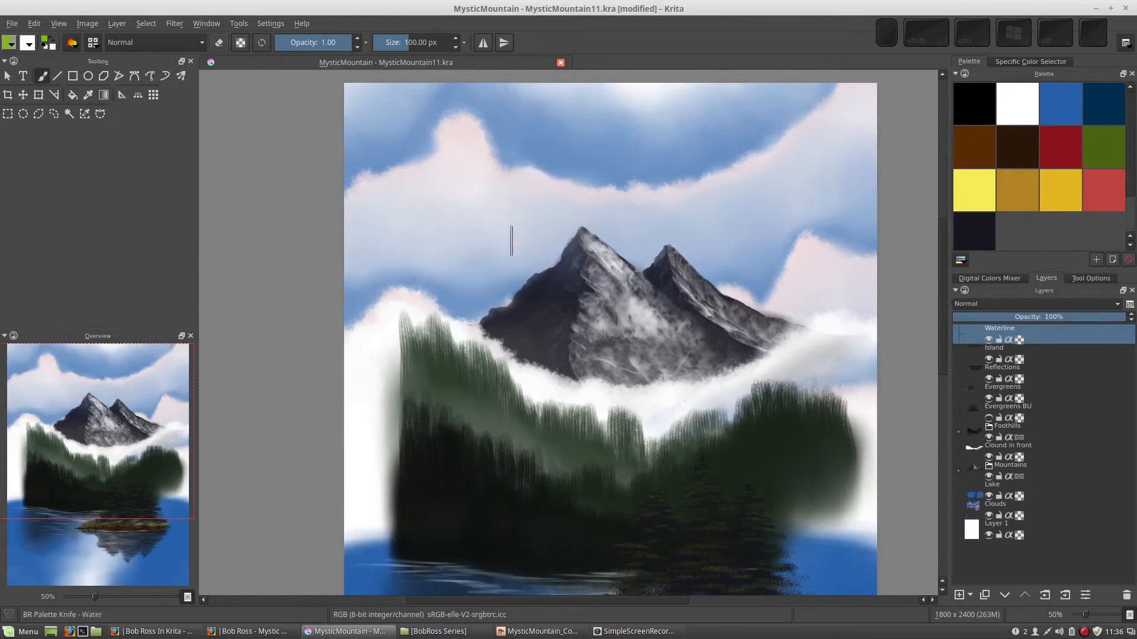
# Switch to BR Tree Brush 1 and back to BR Palette Knife - Water, repeating the preset change to compare the tip orientation
pyautogui.rightClick(524, 241)
pyautogui.click(517, 302)
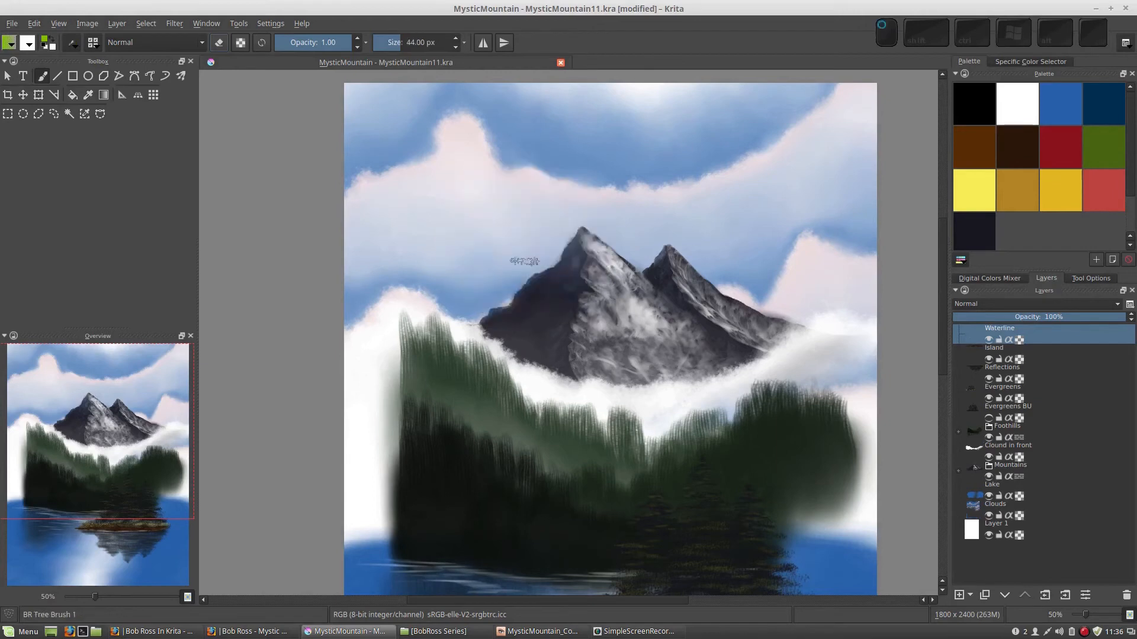
pyautogui.rightClick(524, 251)
pyautogui.click(467, 271)
pyautogui.rightClick(492, 231)
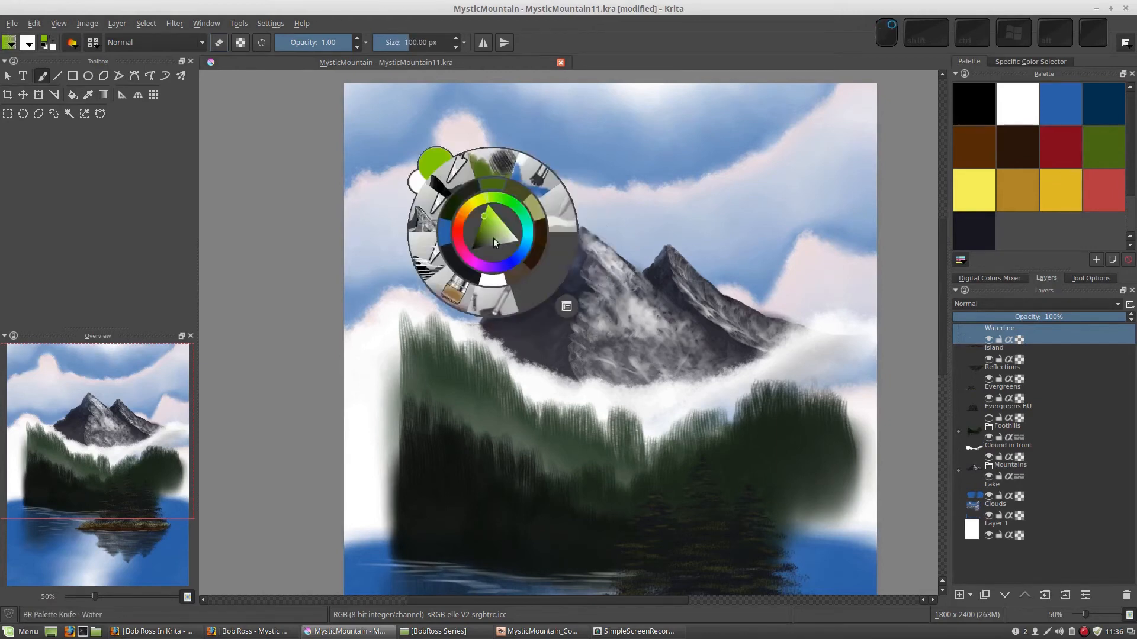
pyautogui.click(441, 214)
pyautogui.rightClick(505, 240)
pyautogui.click(450, 269)
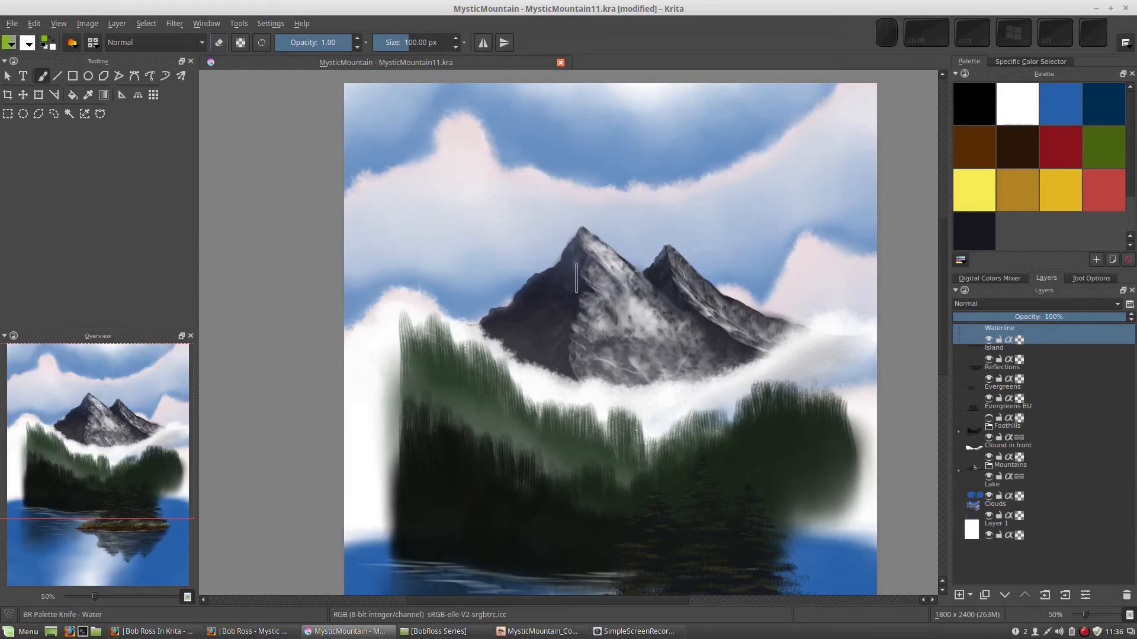
# Turn off Temporarily Save Tweaks To Presets and set the BR Palette Knife - Water tip angle to 89°
pyautogui.click(74, 46)
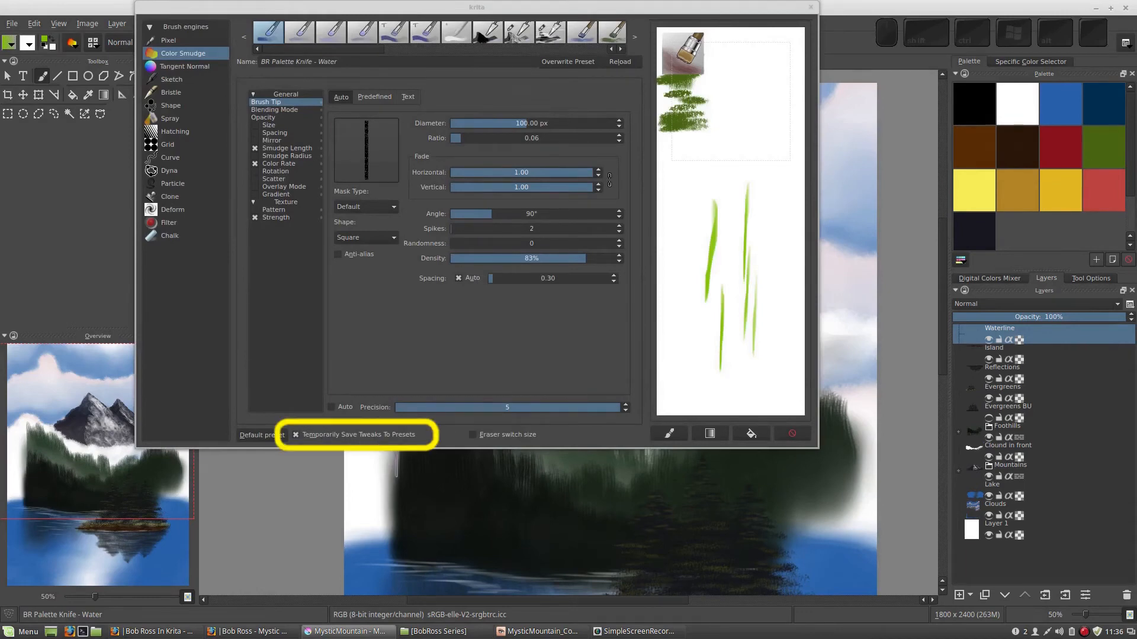
pyautogui.click(305, 436)
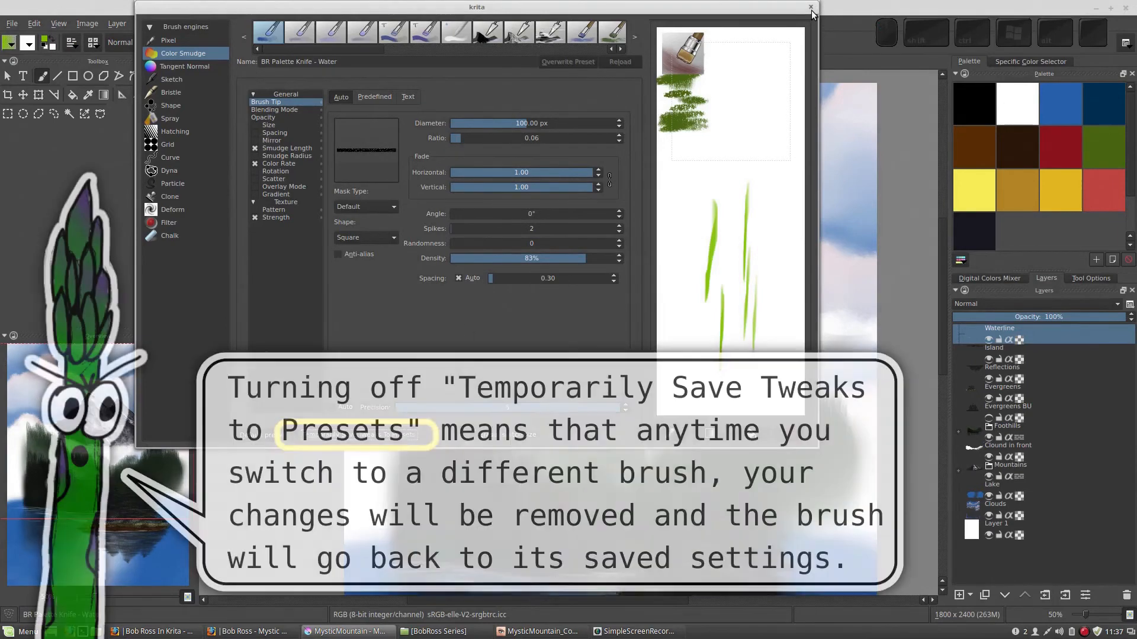
pyautogui.moveTo(454, 214); pyautogui.dragTo(492, 215)
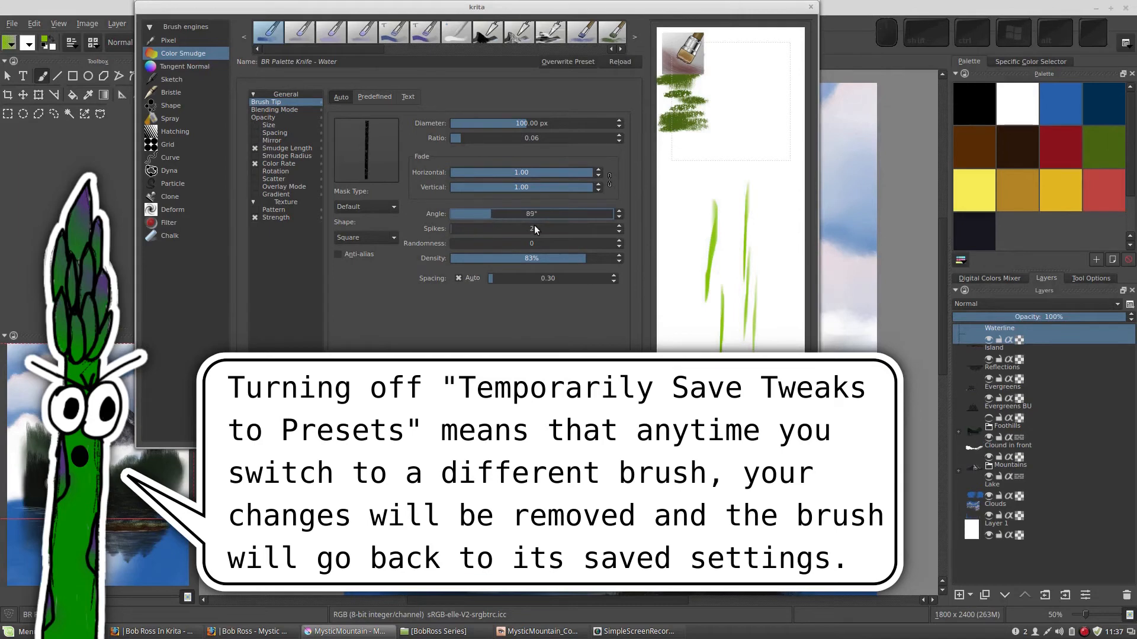
pyautogui.click(811, 7)
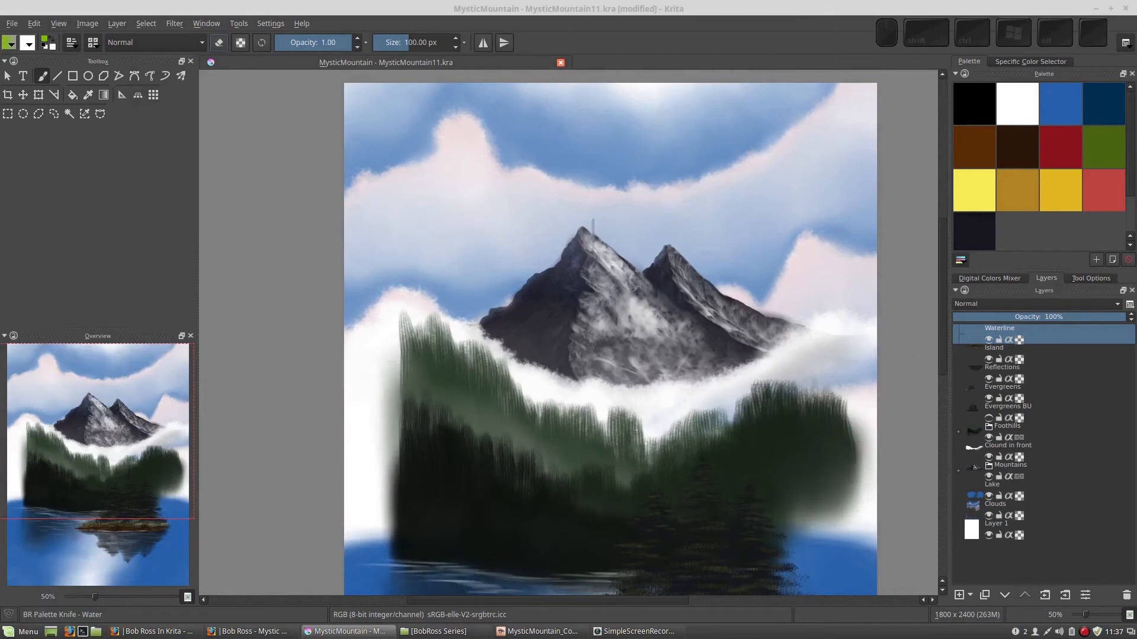
# Reselect the BR Palette Knife - Water brush and set the Digital Colors Mixer's first mixing color to the dark blue-black swatch
pyautogui.rightClick(631, 249)
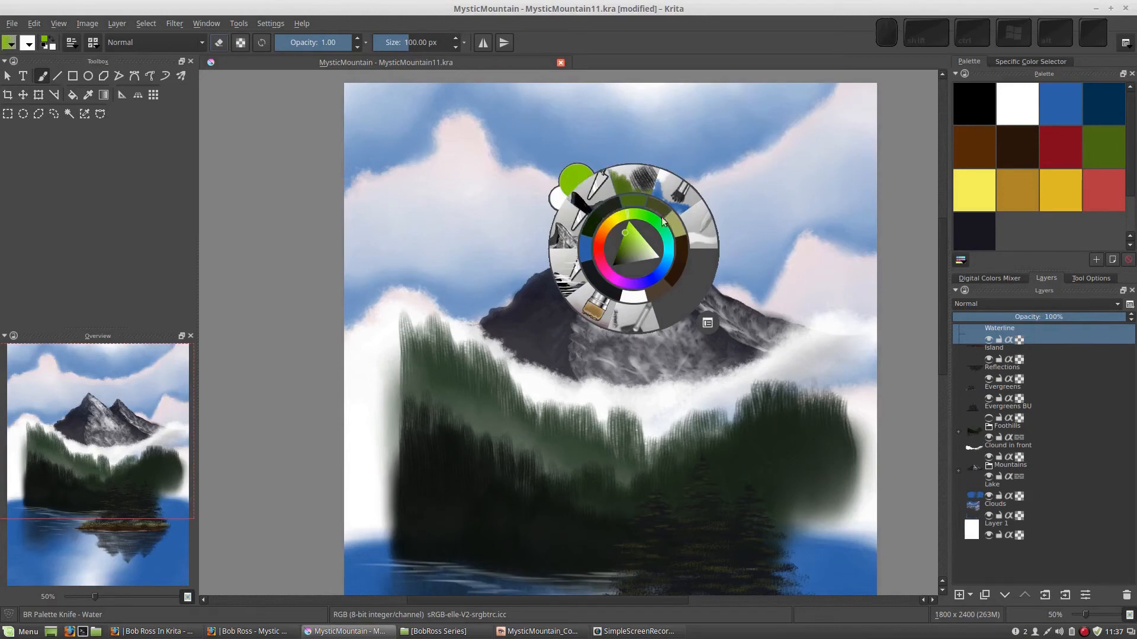
pyautogui.click(590, 230)
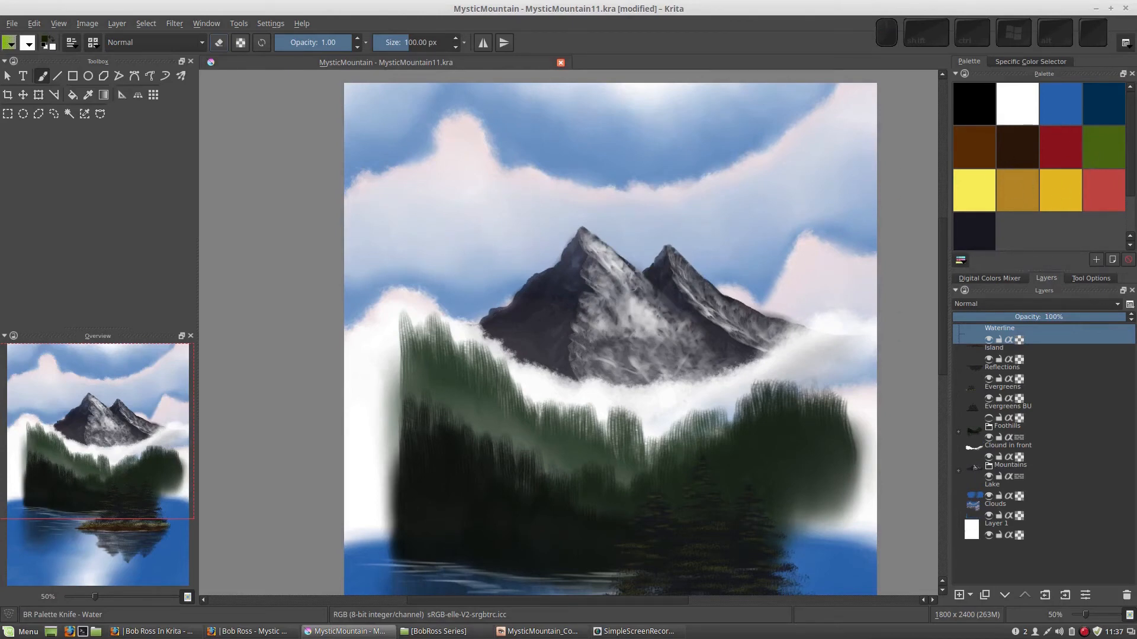
pyautogui.click(986, 279)
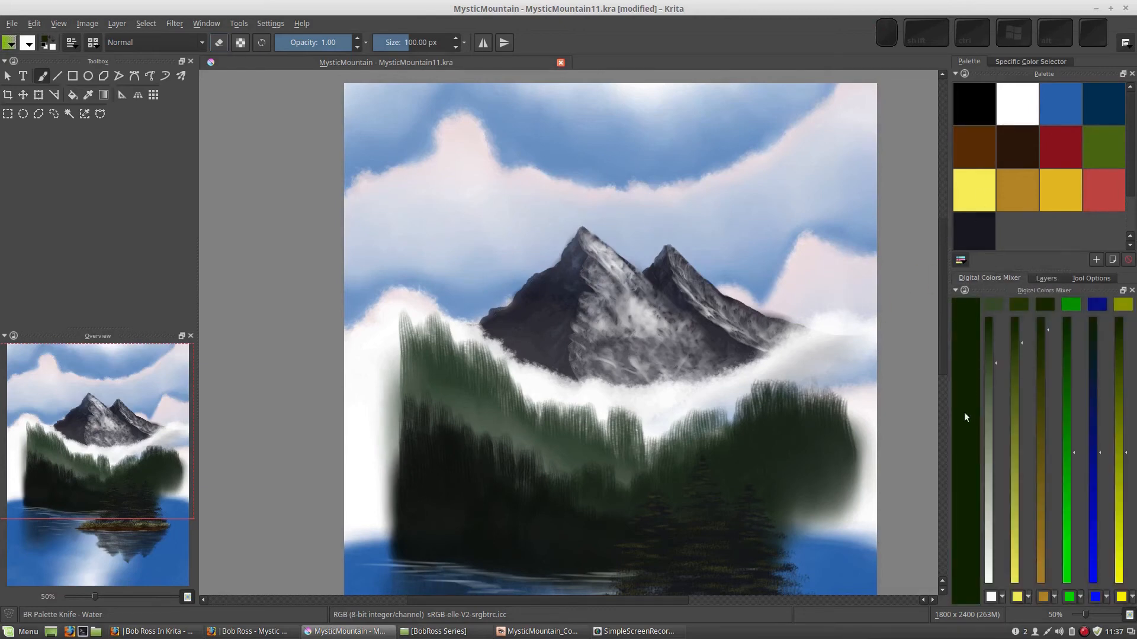
pyautogui.click(1001, 597)
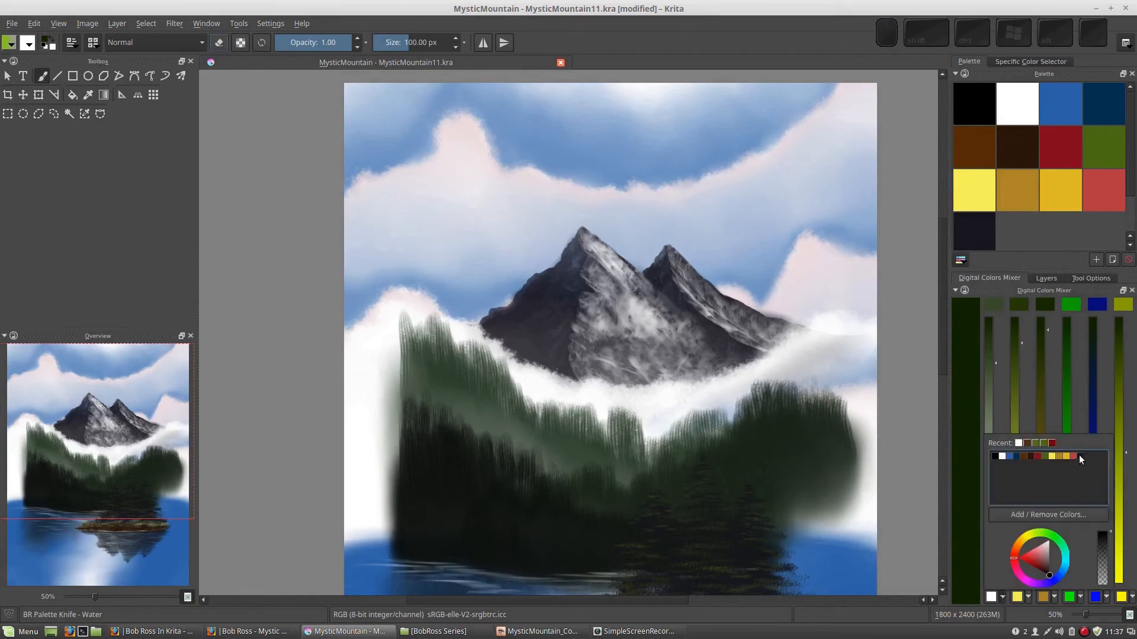
pyautogui.click(1079, 455)
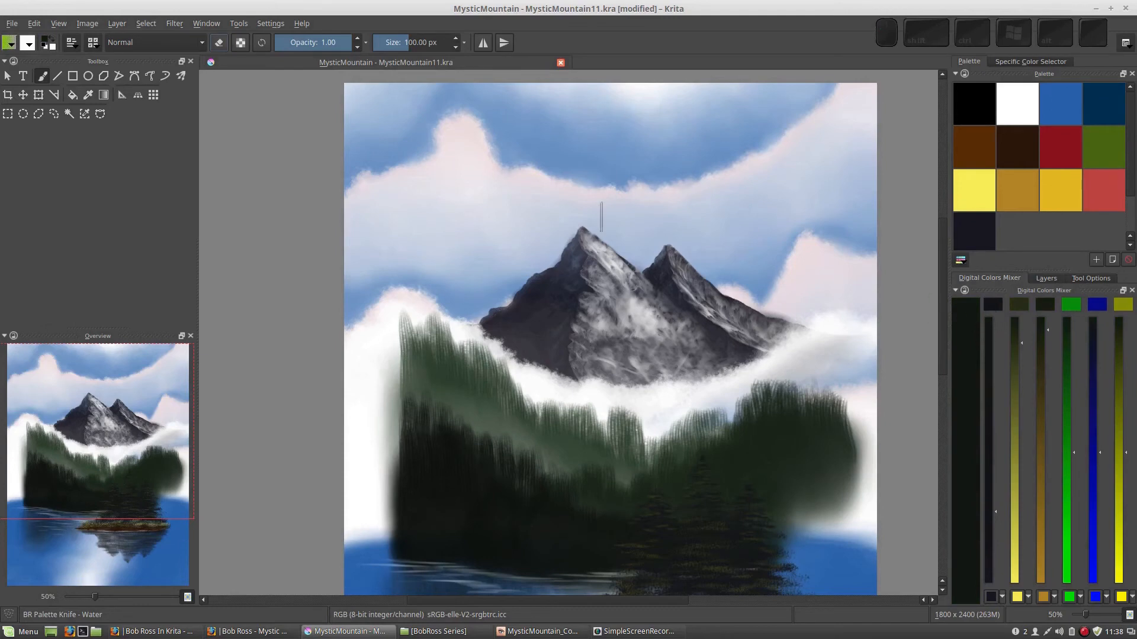
pyautogui.rightClick(495, 155)
pyautogui.click(681, 170)
# Add a new paint layer above Waterline and name it Big Evergreens
pyautogui.click(1046, 278)
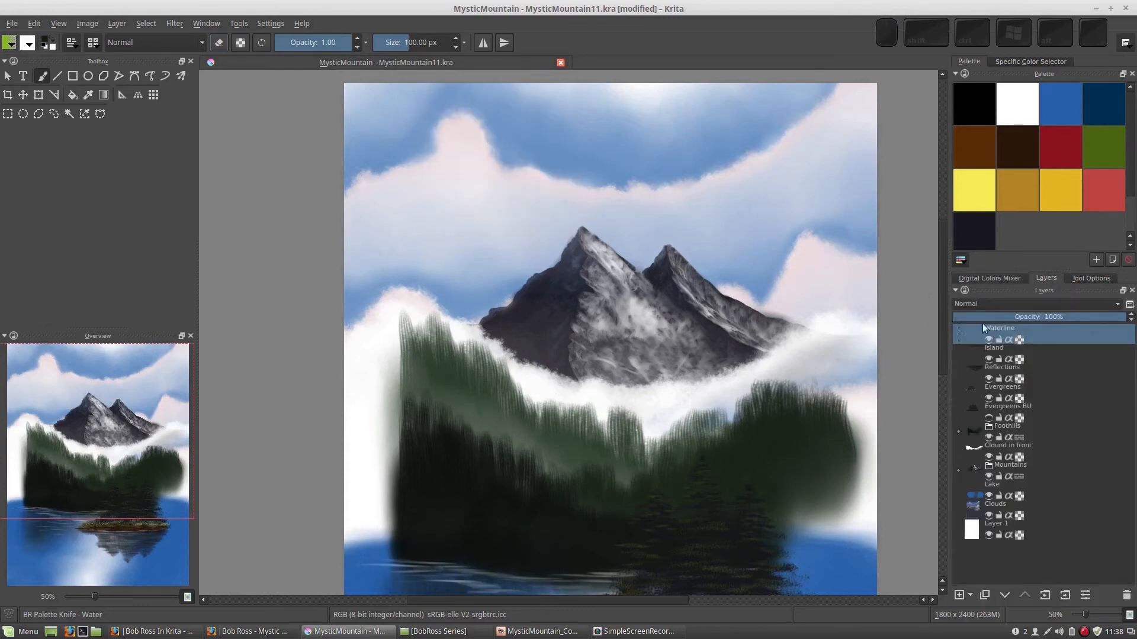
pyautogui.click(959, 595)
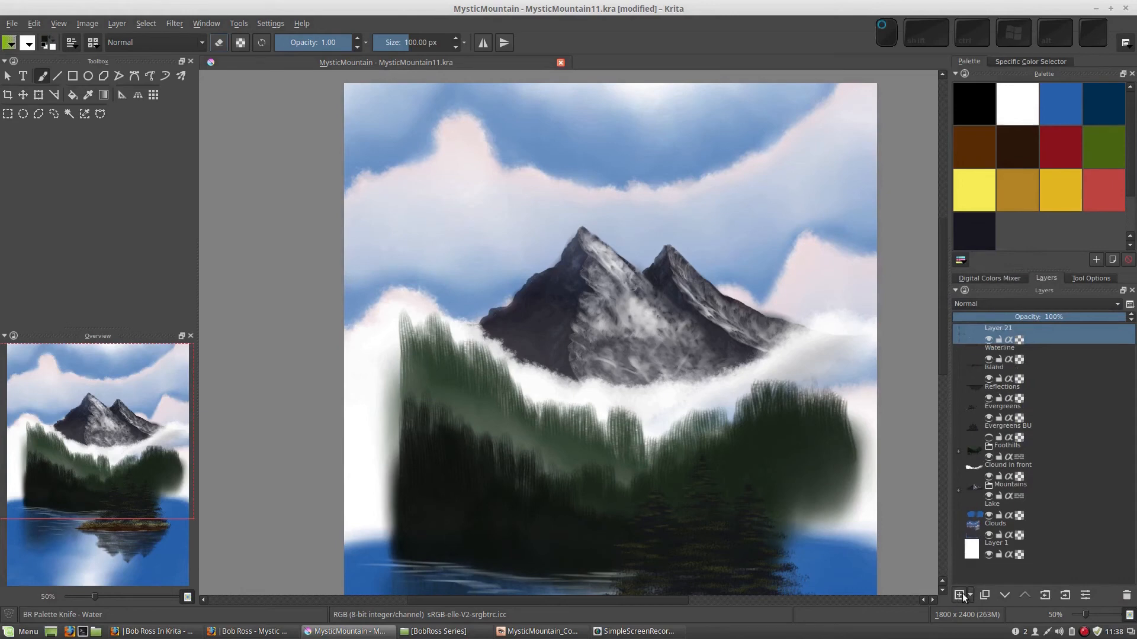
pyautogui.doubleClick(1000, 329)
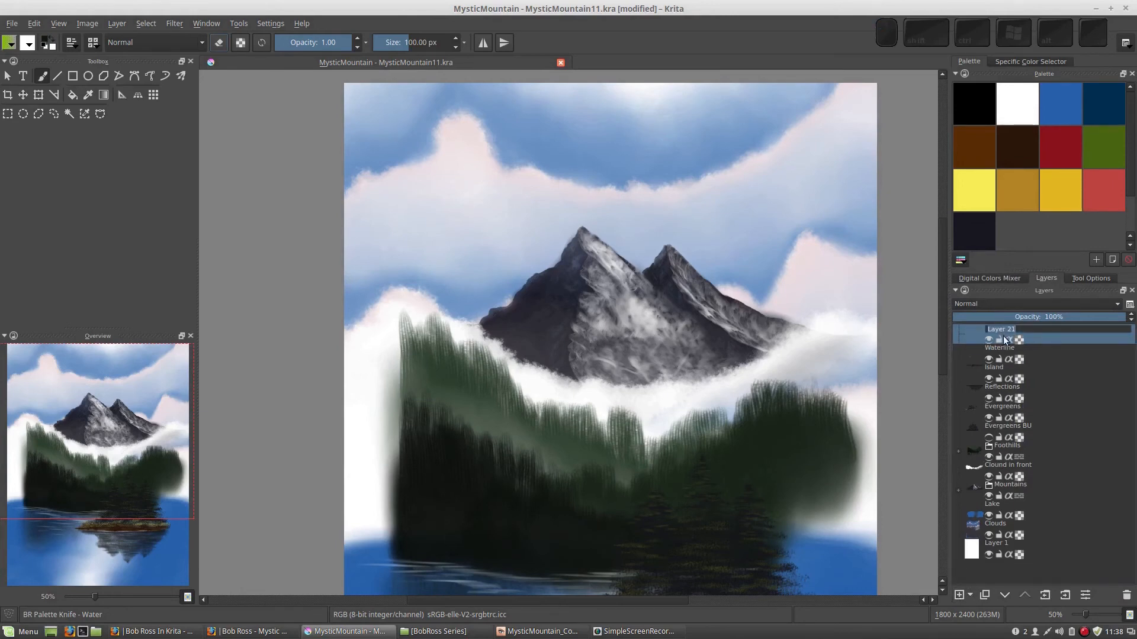
pyautogui.write('Big ')
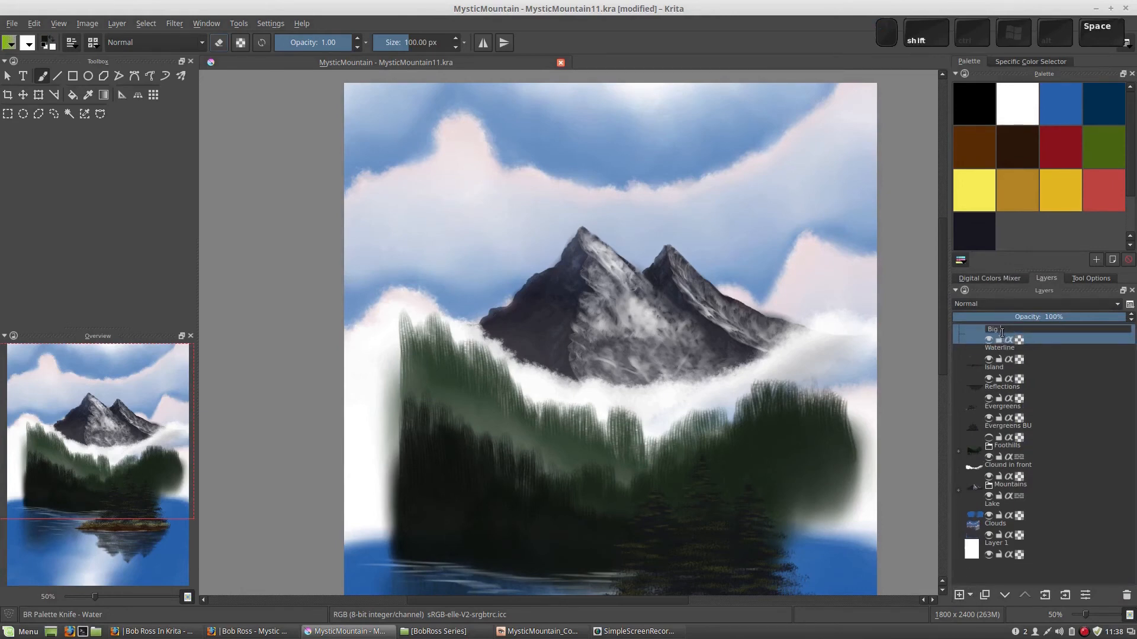
pyautogui.write('Evergre')
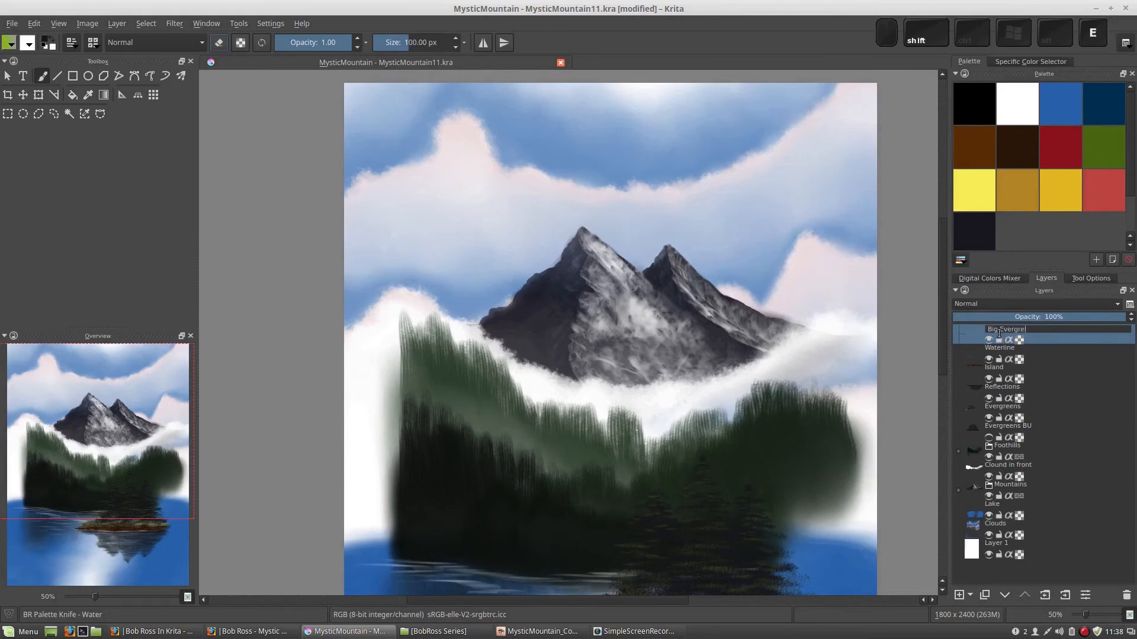
pyautogui.write('ens')
pyautogui.press('Return')
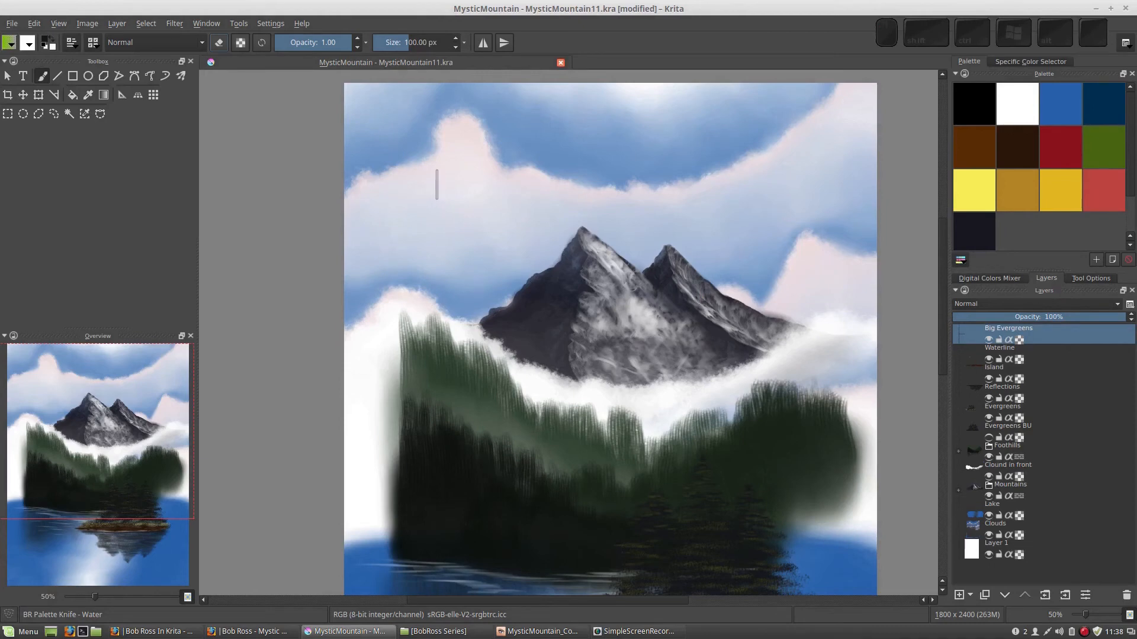
# Paint two thin vertical tree trunks rising above the foothills on the left side of the painting, making the taller one longer
pyautogui.moveTo(436, 189); pyautogui.dragTo(435, 257)
pyautogui.moveTo(386, 250)
pyautogui.mouseDown()
pyautogui.moveTo(386, 299)
pyautogui.moveTo(386, 251)
pyautogui.moveTo(385, 341)
pyautogui.mouseUp()
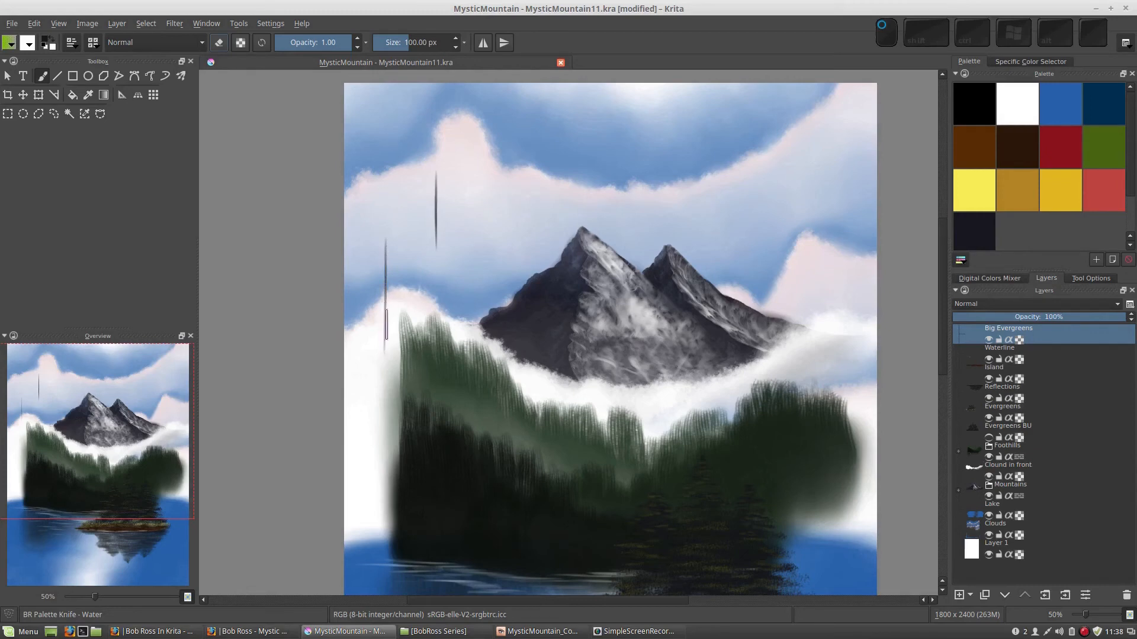
pyautogui.moveTo(436, 251); pyautogui.dragTo(437, 301)
# Switch to the BR Tree 2 brush and reduce its size to 32 px
pyautogui.rightClick(568, 266)
pyautogui.click(528, 324)
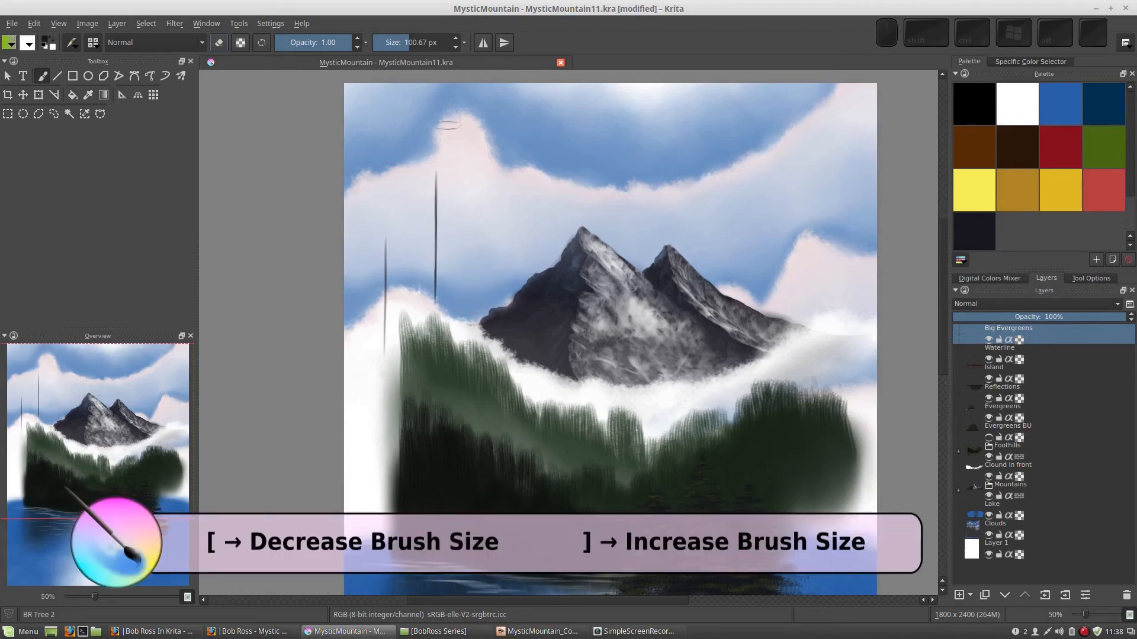
pyautogui.press('[')
pyautogui.press('[')
pyautogui.press('[')
pyautogui.press('[')
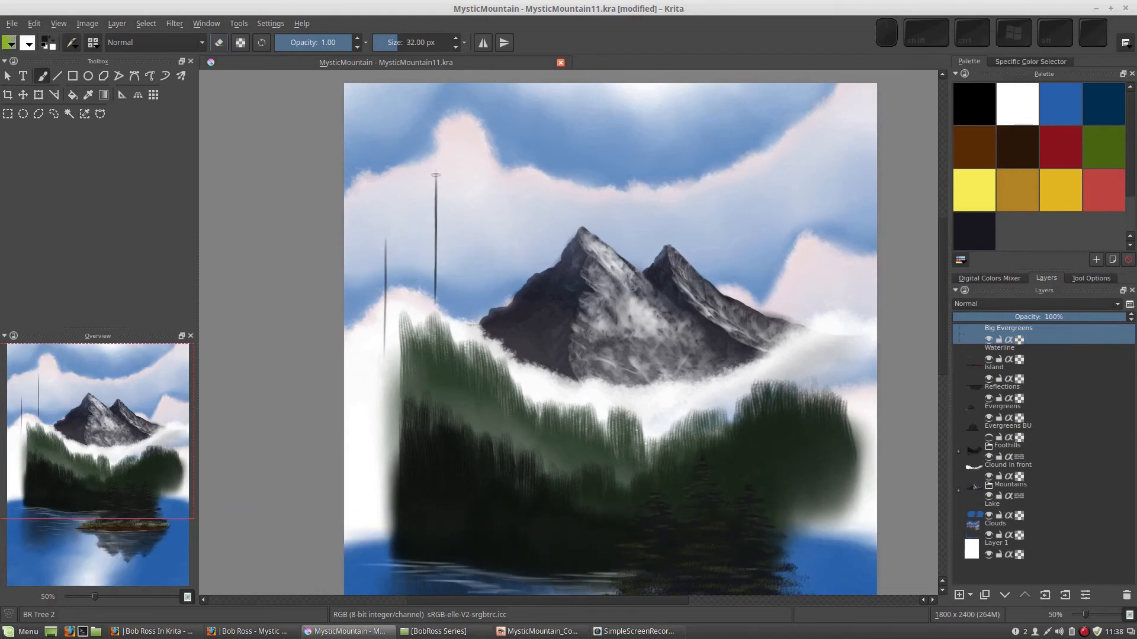
pyautogui.click(438, 176)
pyautogui.moveTo(438, 180); pyautogui.dragTo(430, 183)
pyautogui.hotkey('ctrl', 'z')
pyautogui.hotkey('ctrl', 'z')
# Paint the taller evergreen's branches from the tip of its trunk downward, gradually enlarging the brush to 118 px for wider boughs
pyautogui.moveTo(429, 193)
pyautogui.mouseDown()
pyautogui.moveTo(460, 204)
pyautogui.moveTo(413, 210)
pyautogui.moveTo(464, 215)
pyautogui.moveTo(415, 216)
pyautogui.moveTo(465, 224)
pyautogui.moveTo(407, 232)
pyautogui.moveTo(462, 234)
pyautogui.moveTo(408, 239)
pyautogui.moveTo(444, 227)
pyautogui.moveTo(437, 206)
pyautogui.moveTo(438, 240)
pyautogui.moveTo(471, 246)
pyautogui.moveTo(395, 254)
pyautogui.moveTo(468, 255)
pyautogui.moveTo(396, 270)
pyautogui.moveTo(449, 261)
pyautogui.moveTo(461, 274)
pyautogui.moveTo(407, 274)
pyautogui.moveTo(489, 324)
pyautogui.mouseUp()
pyautogui.press(']')
pyautogui.press(']')
pyautogui.press(']')
pyautogui.press(']')
pyautogui.press(']')
pyautogui.press(']')
pyautogui.press(']')
pyautogui.press(']')
pyautogui.press(']')
pyautogui.press(']')
pyautogui.press(']')
pyautogui.press(']')
pyautogui.press(']')
pyautogui.press(']')
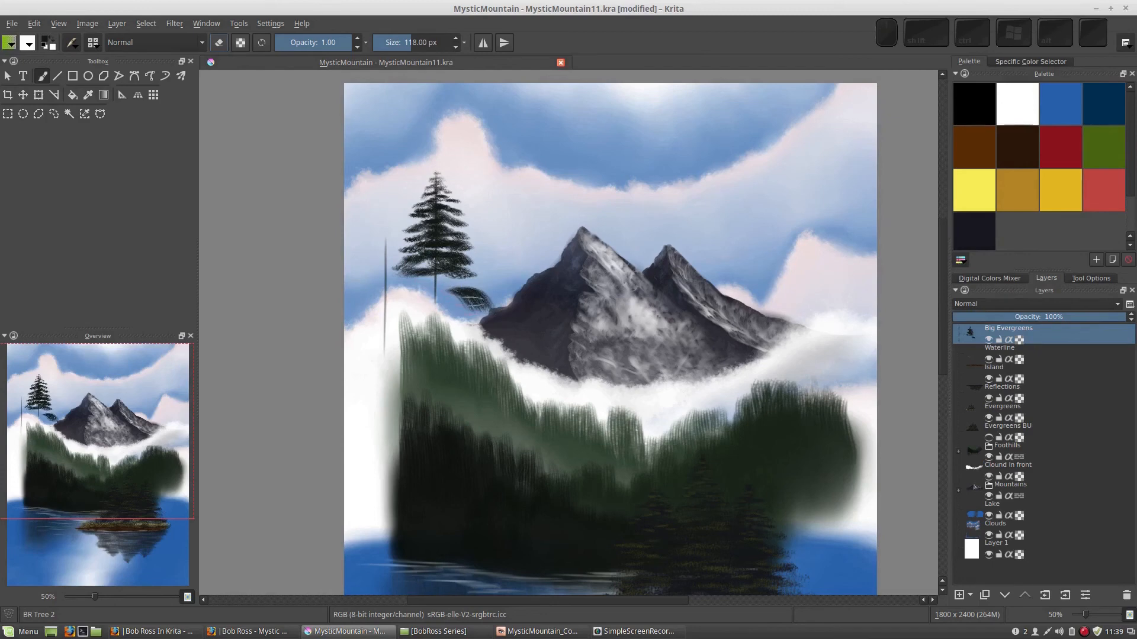
# Undo the stray stroke beside the taller evergreen and paint its middle branches down to the foothills with the 118 px brush
pyautogui.hotkey('ctrl', 'z')
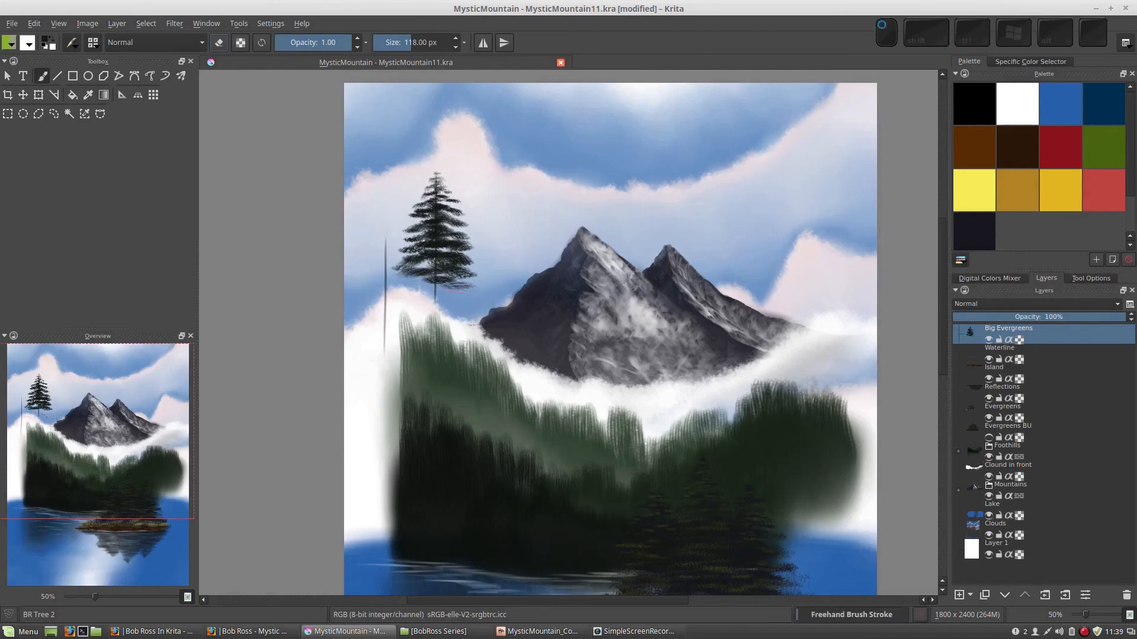
pyautogui.moveTo(424, 288)
pyautogui.mouseDown()
pyautogui.moveTo(479, 304)
pyautogui.moveTo(416, 294)
pyautogui.moveTo(402, 310)
pyautogui.moveTo(445, 292)
pyautogui.mouseUp()
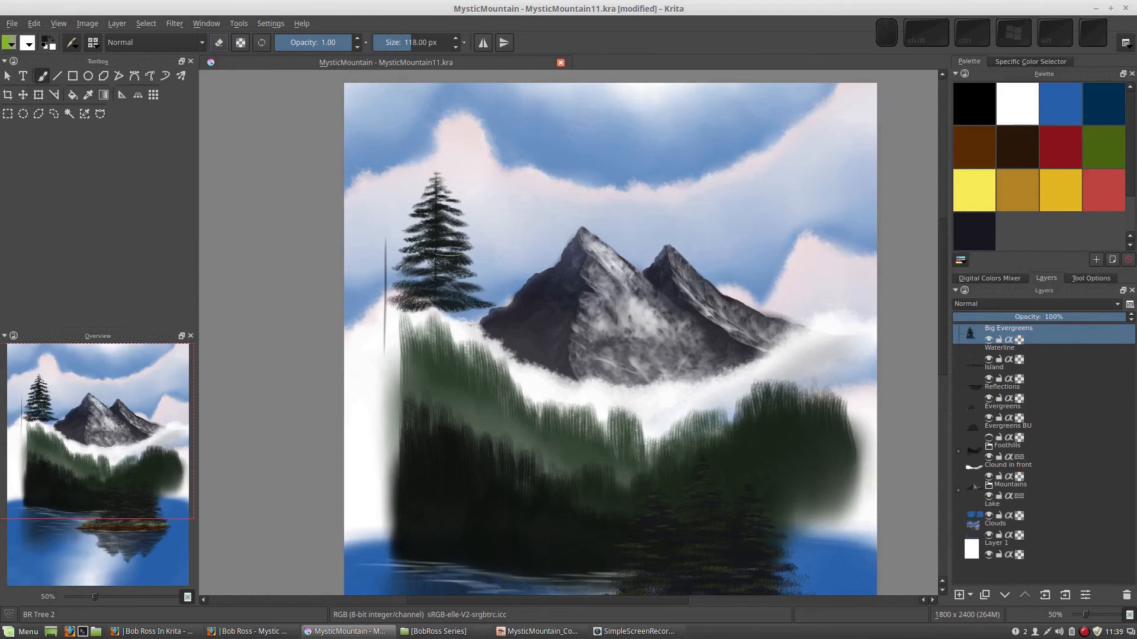
pyautogui.moveTo(436, 317)
pyautogui.mouseDown()
pyautogui.moveTo(480, 319)
pyautogui.moveTo(394, 330)
pyautogui.moveTo(456, 336)
pyautogui.moveTo(434, 323)
pyautogui.moveTo(441, 328)
pyautogui.moveTo(400, 354)
pyautogui.moveTo(478, 363)
pyautogui.moveTo(424, 347)
pyautogui.mouseUp()
pyautogui.moveTo(422, 288); pyautogui.dragTo(408, 296)
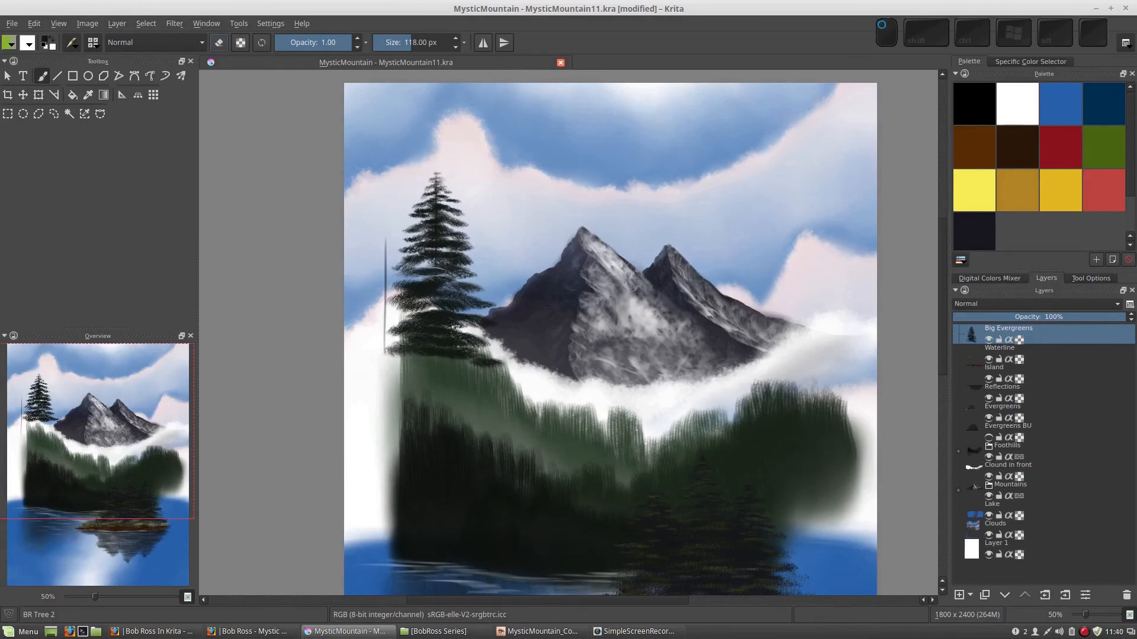
# Enlarge the brush to 165 px and paint the taller evergreen's wide lower branches over the foothills
pyautogui.press(']')
pyautogui.press(']')
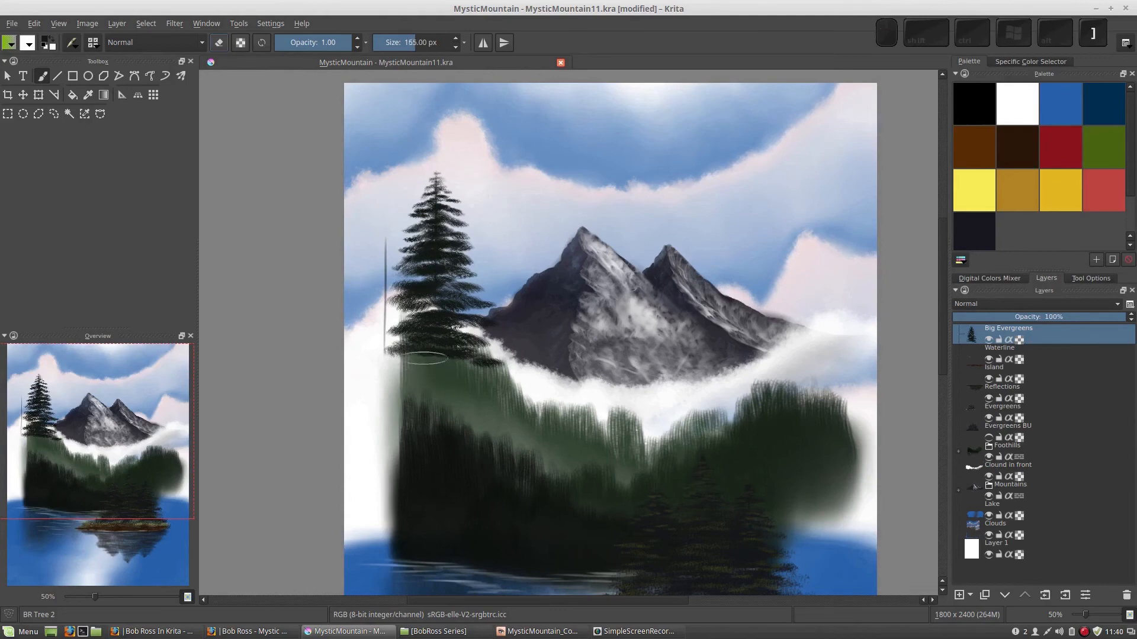
pyautogui.moveTo(426, 358)
pyautogui.mouseDown()
pyautogui.moveTo(390, 377)
pyautogui.moveTo(454, 365)
pyautogui.moveTo(483, 378)
pyautogui.moveTo(429, 364)
pyautogui.moveTo(392, 387)
pyautogui.moveTo(491, 388)
pyautogui.moveTo(431, 385)
pyautogui.moveTo(405, 407)
pyautogui.moveTo(492, 398)
pyautogui.moveTo(459, 386)
pyautogui.moveTo(414, 394)
pyautogui.mouseUp()
pyautogui.moveTo(431, 317)
pyautogui.mouseDown()
pyautogui.moveTo(444, 345)
pyautogui.moveTo(480, 340)
pyautogui.moveTo(493, 390)
pyautogui.moveTo(455, 351)
pyautogui.moveTo(450, 281)
pyautogui.moveTo(486, 351)
pyautogui.moveTo(479, 411)
pyautogui.moveTo(499, 409)
pyautogui.moveTo(481, 417)
pyautogui.moveTo(443, 404)
pyautogui.moveTo(391, 432)
pyautogui.moveTo(442, 417)
pyautogui.moveTo(501, 426)
pyautogui.mouseUp()
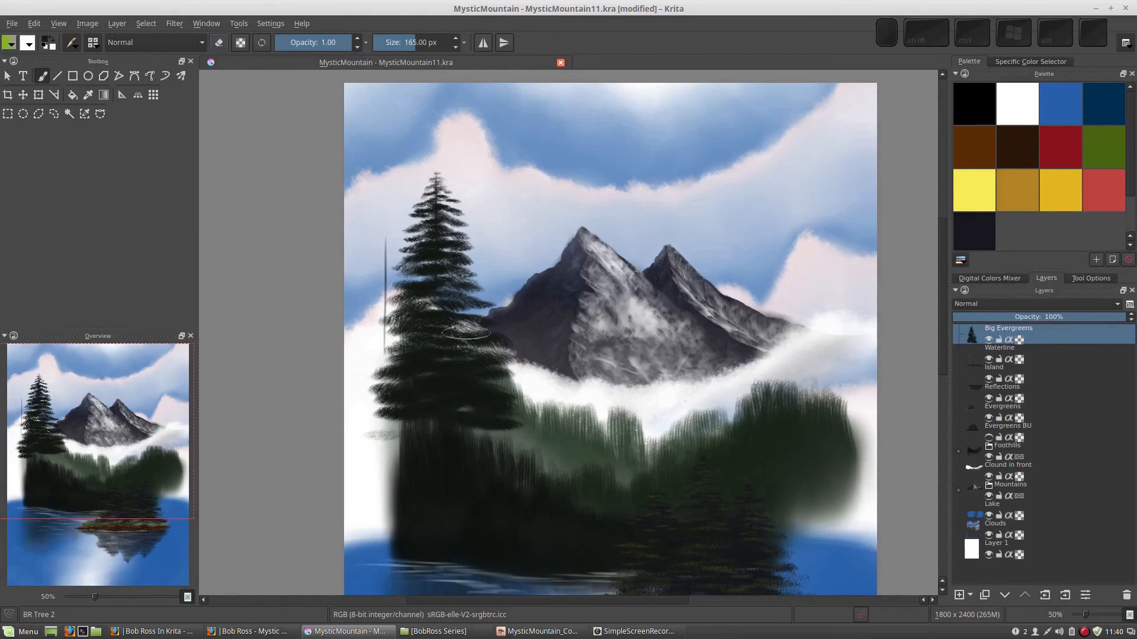
pyautogui.moveTo(421, 428); pyautogui.dragTo(406, 438)
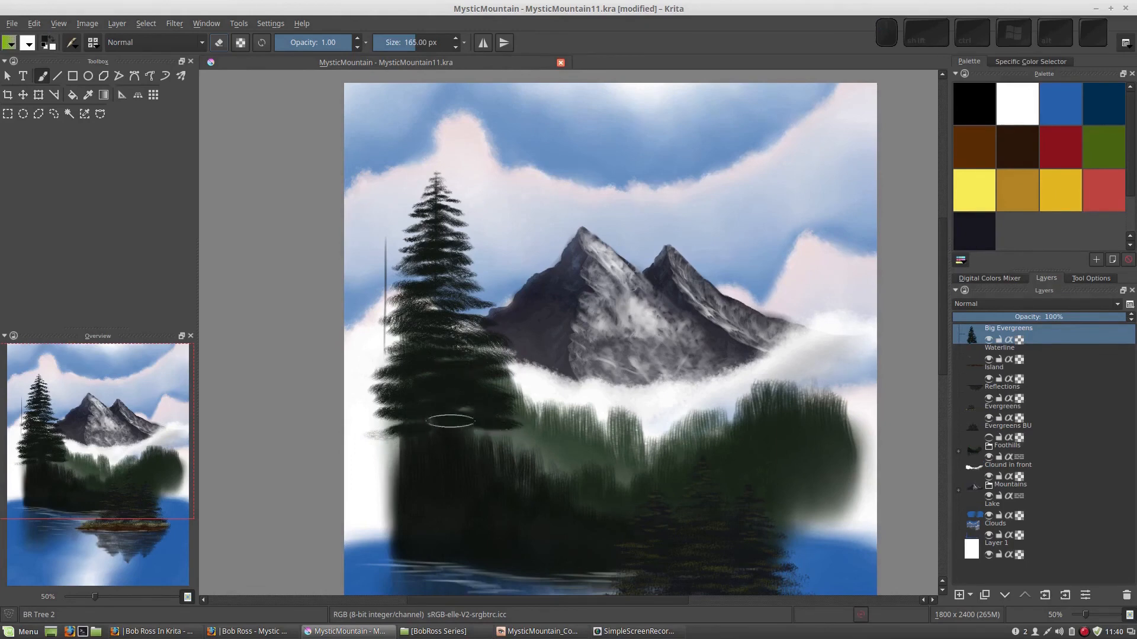
pyautogui.moveTo(453, 431)
pyautogui.mouseDown()
pyautogui.moveTo(490, 434)
pyautogui.moveTo(390, 419)
pyautogui.moveTo(405, 444)
pyautogui.moveTo(390, 437)
pyautogui.moveTo(483, 439)
pyautogui.mouseUp()
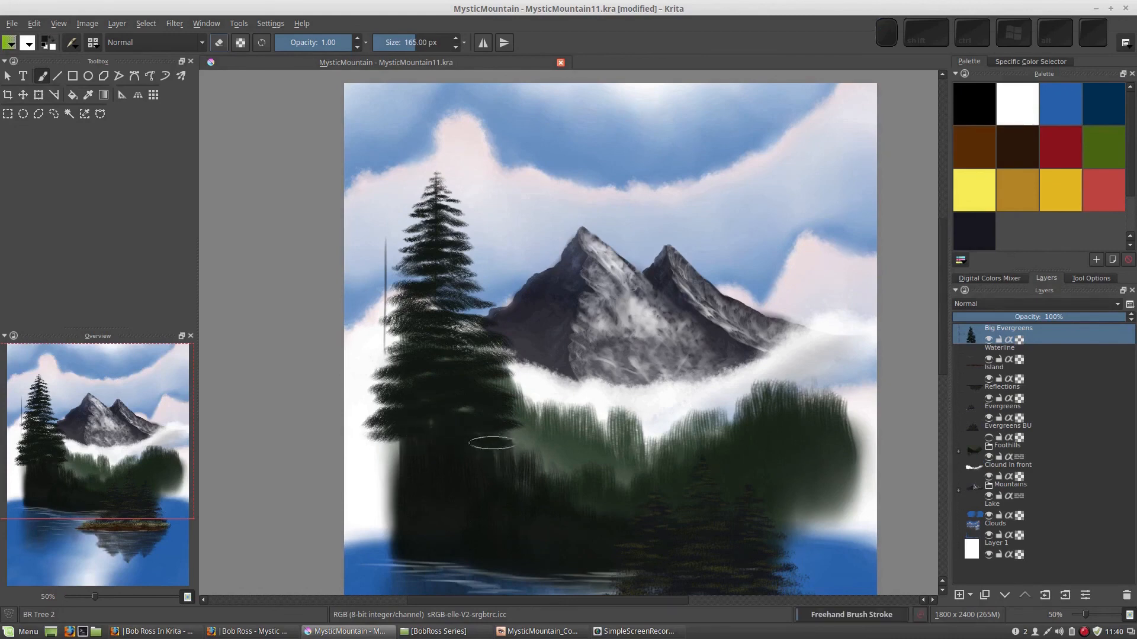
pyautogui.moveTo(414, 453); pyautogui.dragTo(390, 452)
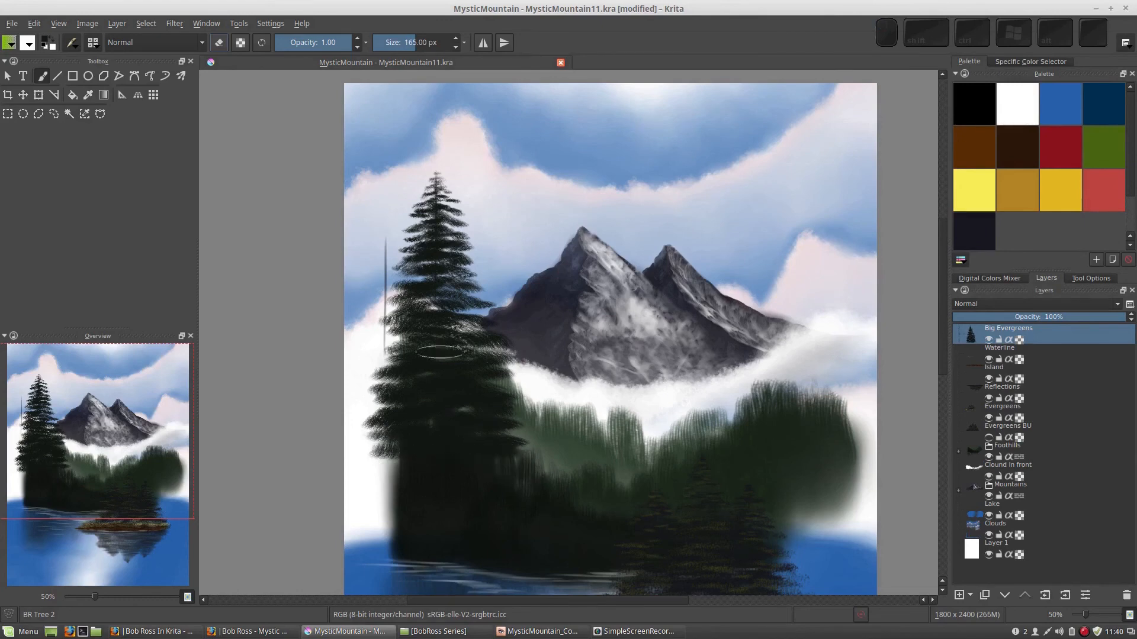
# Reduce the brush to 35 px and paint the top branches on the shorter trunk beside the tall evergreen
pyautogui.moveTo(565, 396)
pyautogui.mouseDown()
pyautogui.moveTo(541, 326)
pyautogui.moveTo(551, 312)
pyautogui.mouseUp()
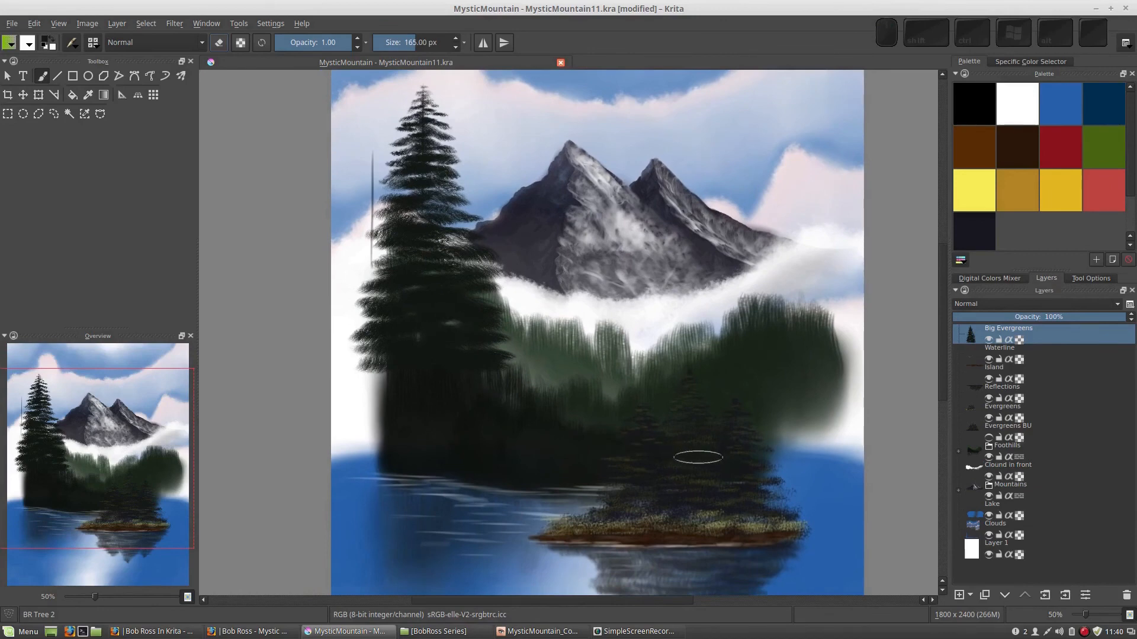
pyautogui.moveTo(400, 225); pyautogui.dragTo(461, 290)
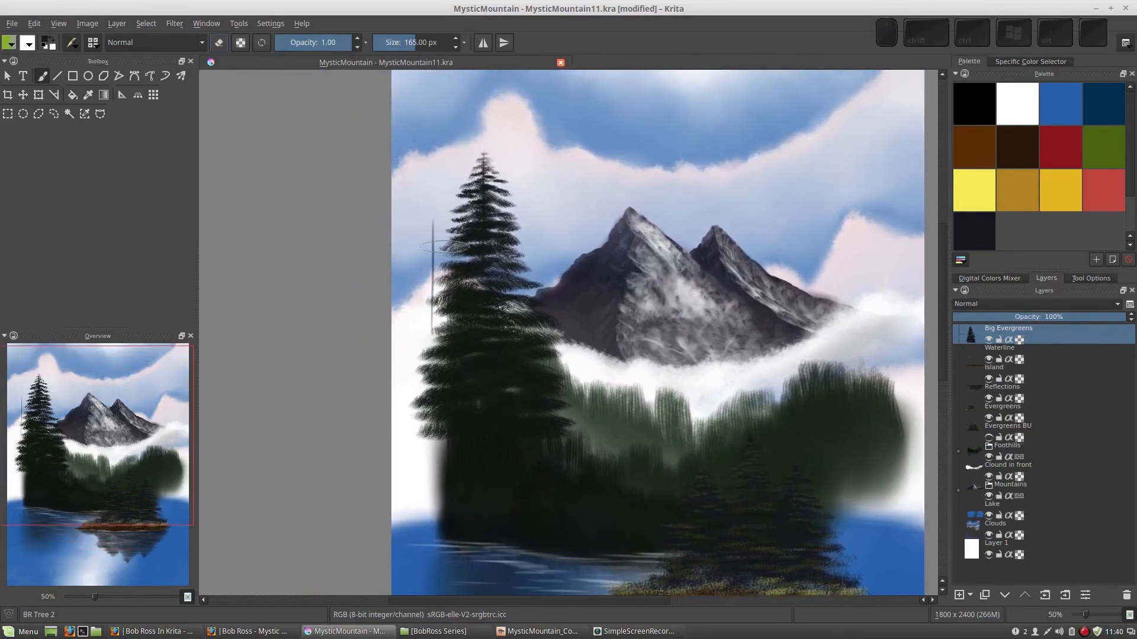
pyautogui.press('[')
pyautogui.scroll(2, 434, 224)
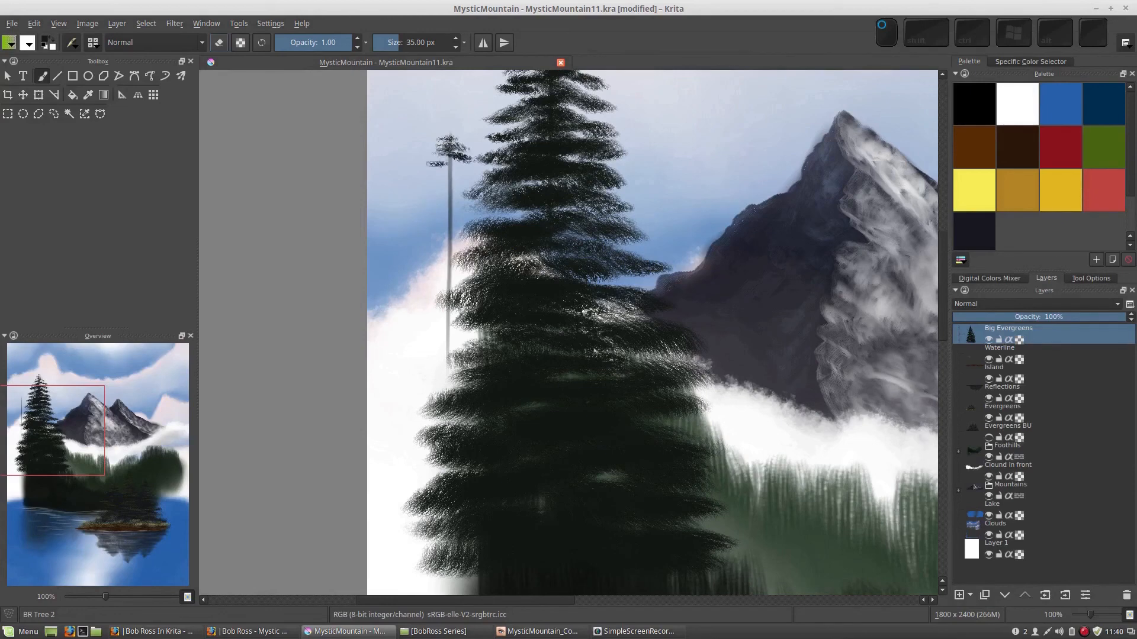
# Paint the shorter evergreen's branches downward in widening layers, enlarging the brush from 44 px to 96 px
pyautogui.press(']')
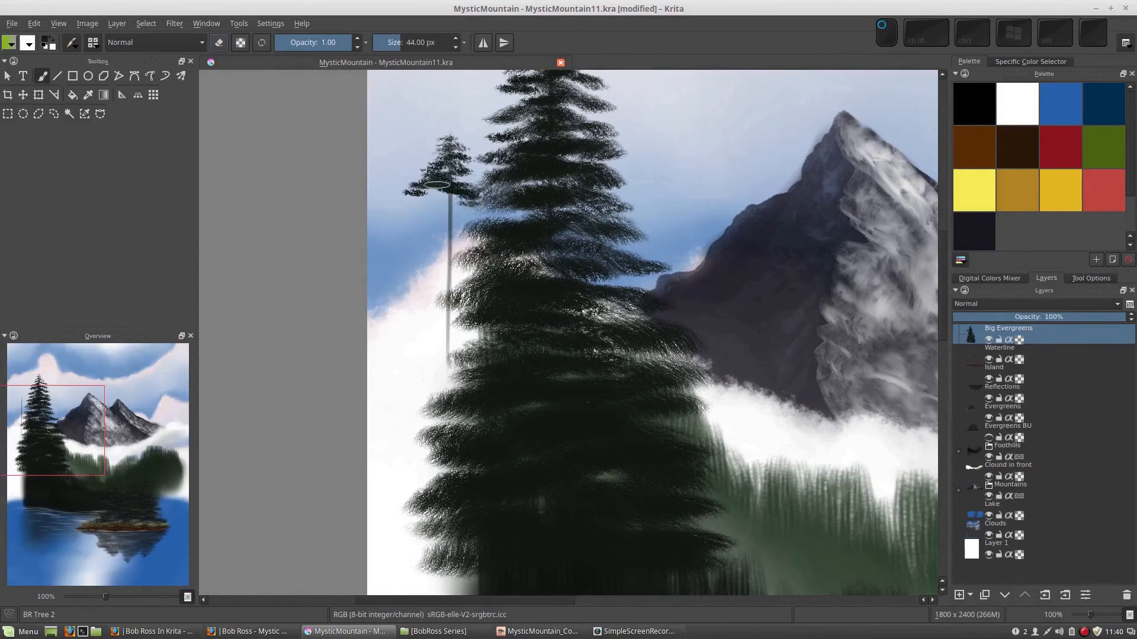
pyautogui.moveTo(441, 200)
pyautogui.mouseDown()
pyautogui.moveTo(401, 213)
pyautogui.moveTo(441, 203)
pyautogui.moveTo(489, 230)
pyautogui.moveTo(435, 221)
pyautogui.moveTo(419, 240)
pyautogui.moveTo(447, 213)
pyautogui.moveTo(444, 191)
pyautogui.moveTo(450, 219)
pyautogui.moveTo(428, 236)
pyautogui.moveTo(453, 234)
pyautogui.moveTo(453, 222)
pyautogui.moveTo(447, 240)
pyautogui.moveTo(484, 252)
pyautogui.moveTo(449, 239)
pyautogui.moveTo(413, 261)
pyautogui.moveTo(420, 248)
pyautogui.moveTo(480, 270)
pyautogui.moveTo(445, 264)
pyautogui.moveTo(409, 281)
pyautogui.moveTo(495, 301)
pyautogui.moveTo(460, 245)
pyautogui.moveTo(434, 240)
pyautogui.moveTo(441, 325)
pyautogui.moveTo(427, 315)
pyautogui.moveTo(436, 293)
pyautogui.moveTo(414, 318)
pyautogui.moveTo(470, 317)
pyautogui.moveTo(470, 328)
pyautogui.moveTo(399, 335)
pyautogui.moveTo(485, 347)
pyautogui.moveTo(453, 314)
pyautogui.moveTo(418, 343)
pyautogui.moveTo(430, 343)
pyautogui.moveTo(414, 364)
pyautogui.moveTo(428, 352)
pyautogui.moveTo(483, 371)
pyautogui.moveTo(423, 364)
pyautogui.moveTo(396, 382)
pyautogui.moveTo(491, 386)
pyautogui.moveTo(428, 381)
pyautogui.moveTo(394, 394)
pyautogui.moveTo(426, 399)
pyautogui.moveTo(391, 418)
pyautogui.moveTo(503, 414)
pyautogui.mouseUp()
pyautogui.press(']')
pyautogui.press(']')
pyautogui.press(']')
pyautogui.press(']')
pyautogui.press(']')
pyautogui.press(']')
pyautogui.press(']')
pyautogui.press(']')
pyautogui.click(174, 23)
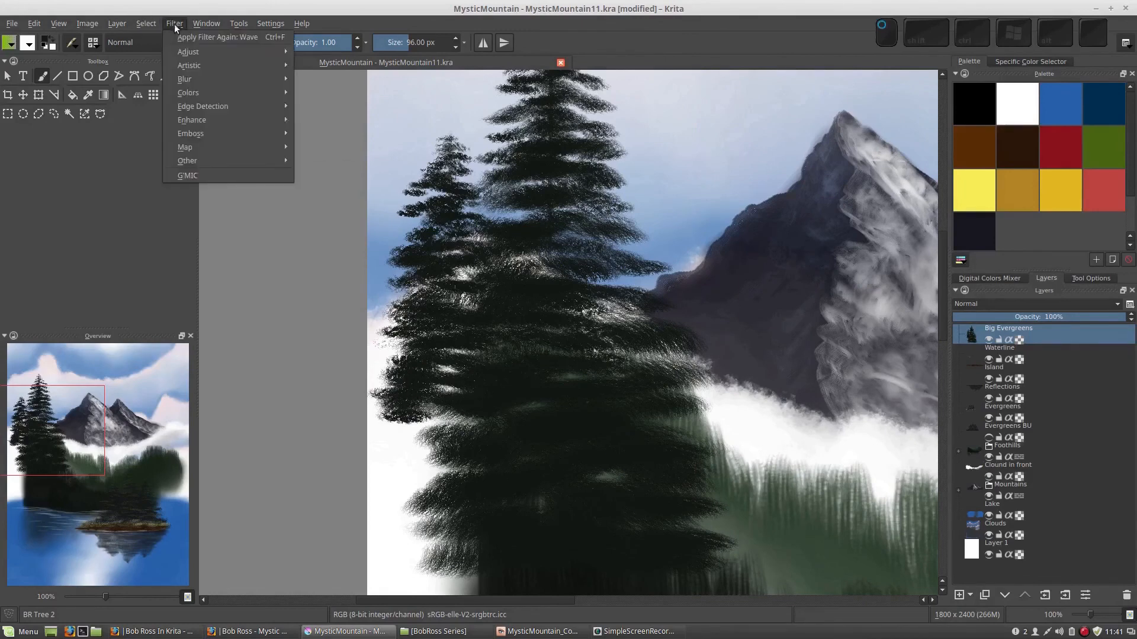
pyautogui.moveTo(188, 52)
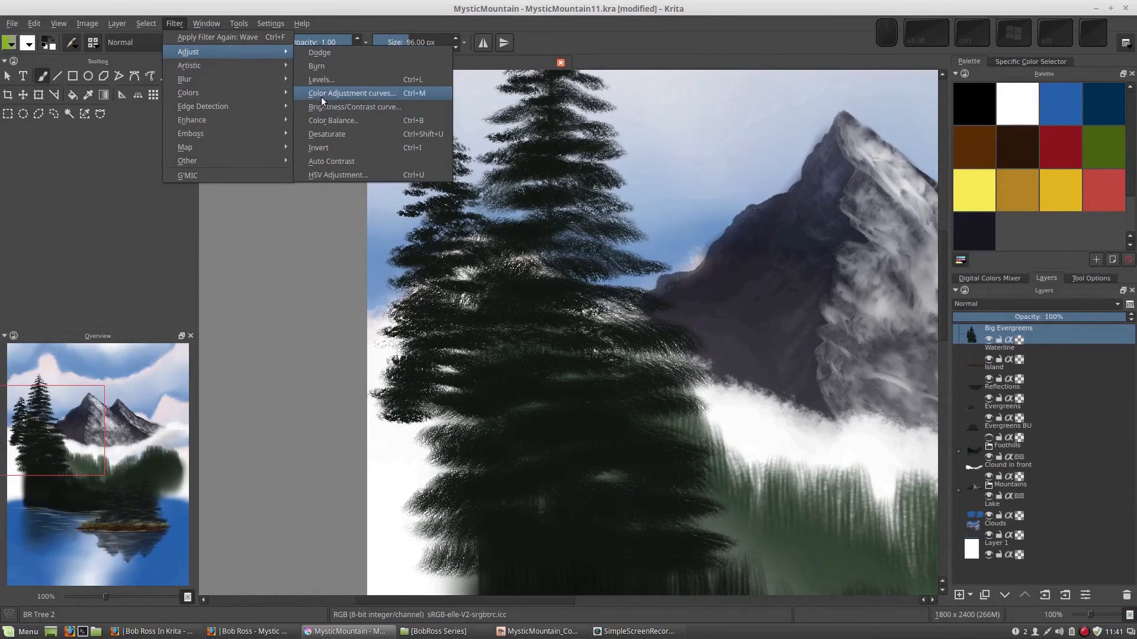
pyautogui.click(425, 385)
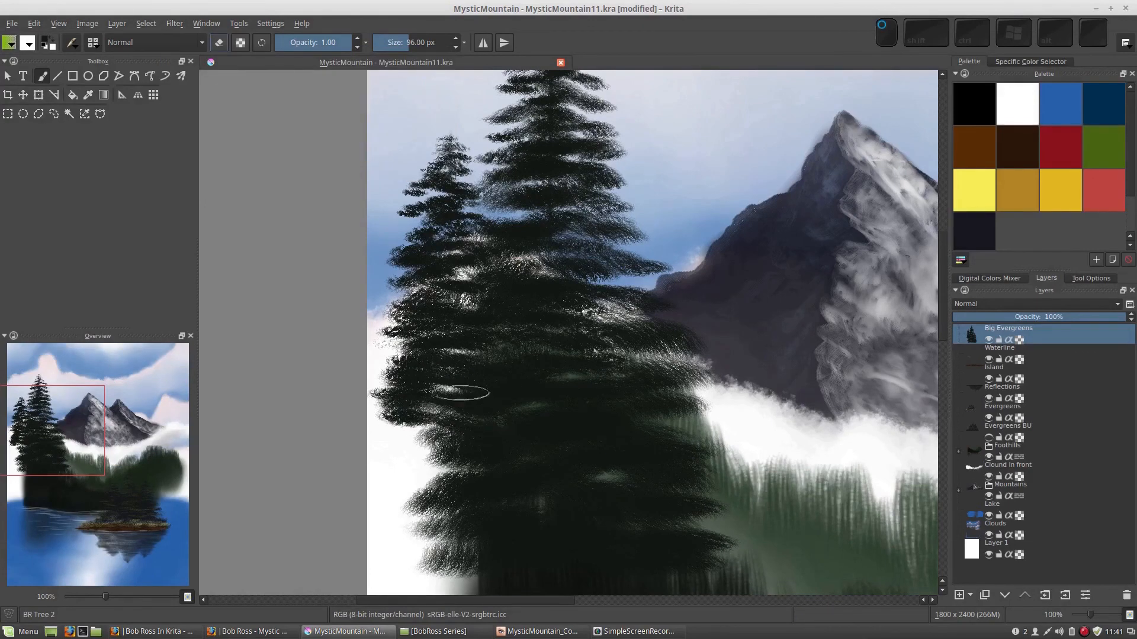
# Add lower boughs and fill gaps in the shorter evergreen, and extend its treetop upward with a 20 px brush
pyautogui.moveTo(421, 444); pyautogui.dragTo(382, 455)
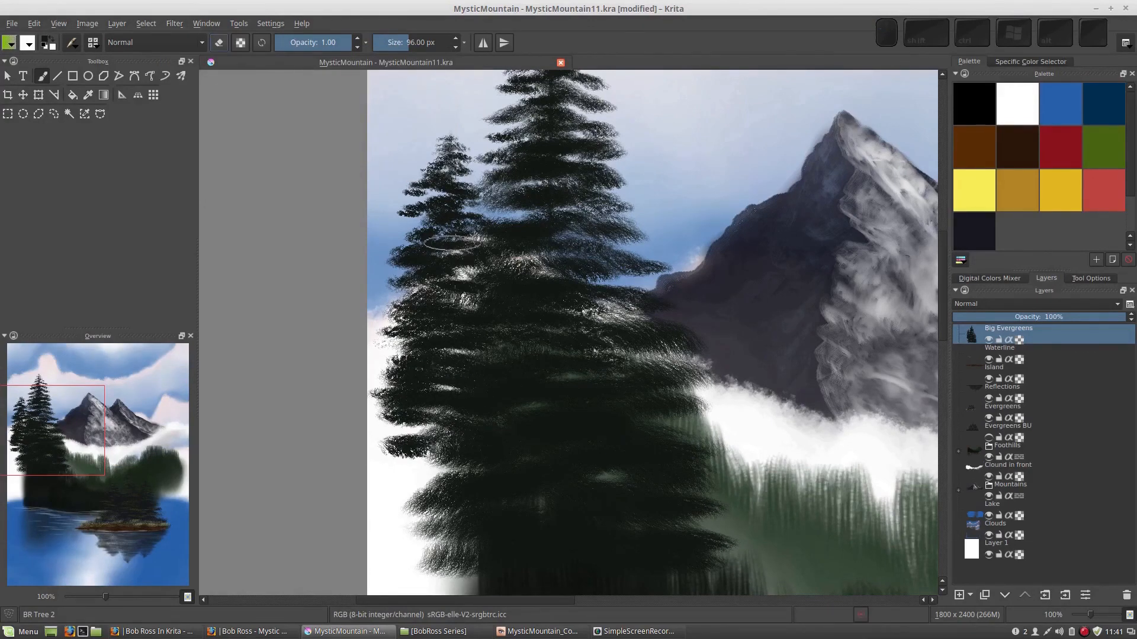
pyautogui.moveTo(441, 272)
pyautogui.mouseDown()
pyautogui.moveTo(482, 284)
pyautogui.moveTo(424, 286)
pyautogui.mouseUp()
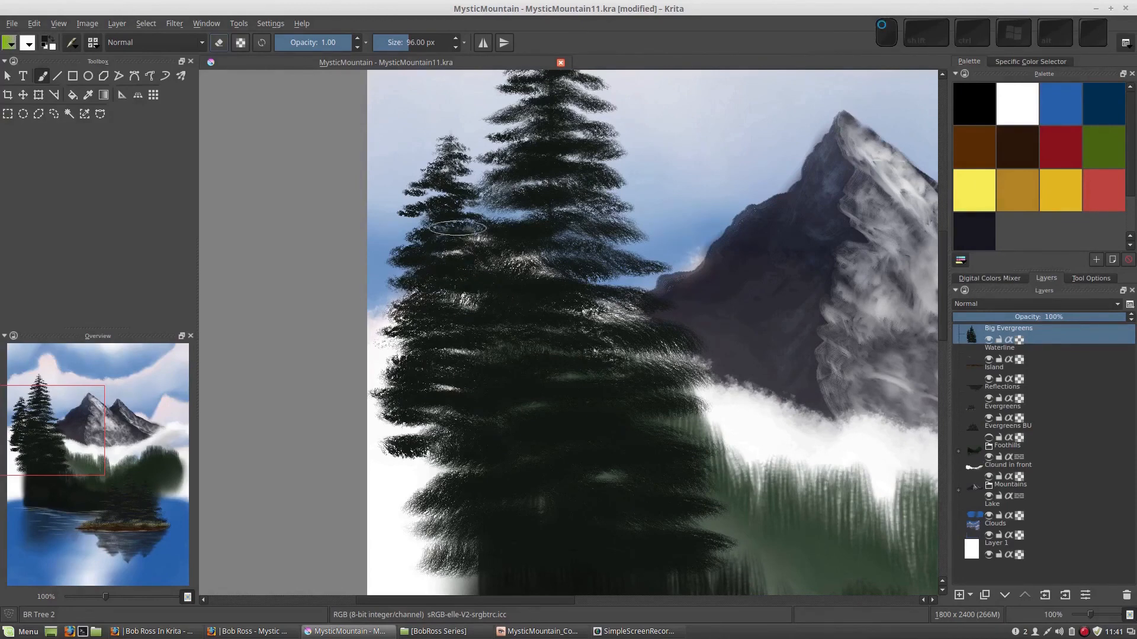
pyautogui.press('[')
pyautogui.press('[')
pyautogui.press('[')
pyautogui.press('[')
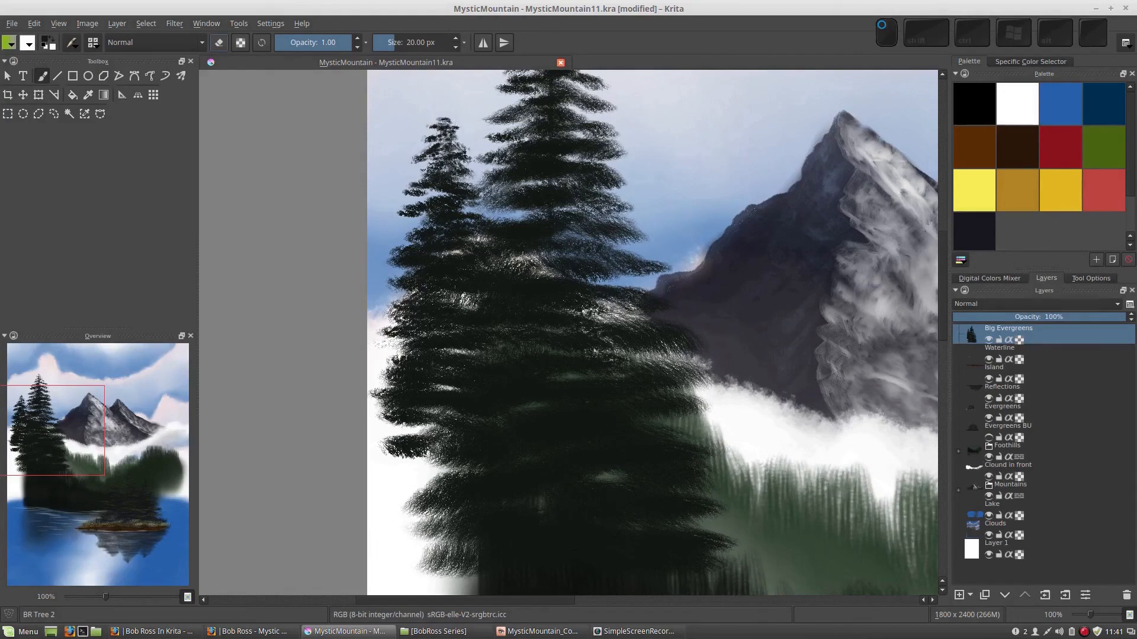
pyautogui.press('KP_Subtract')
pyautogui.press('KP_Subtract')
pyautogui.press('KP_Subtract')
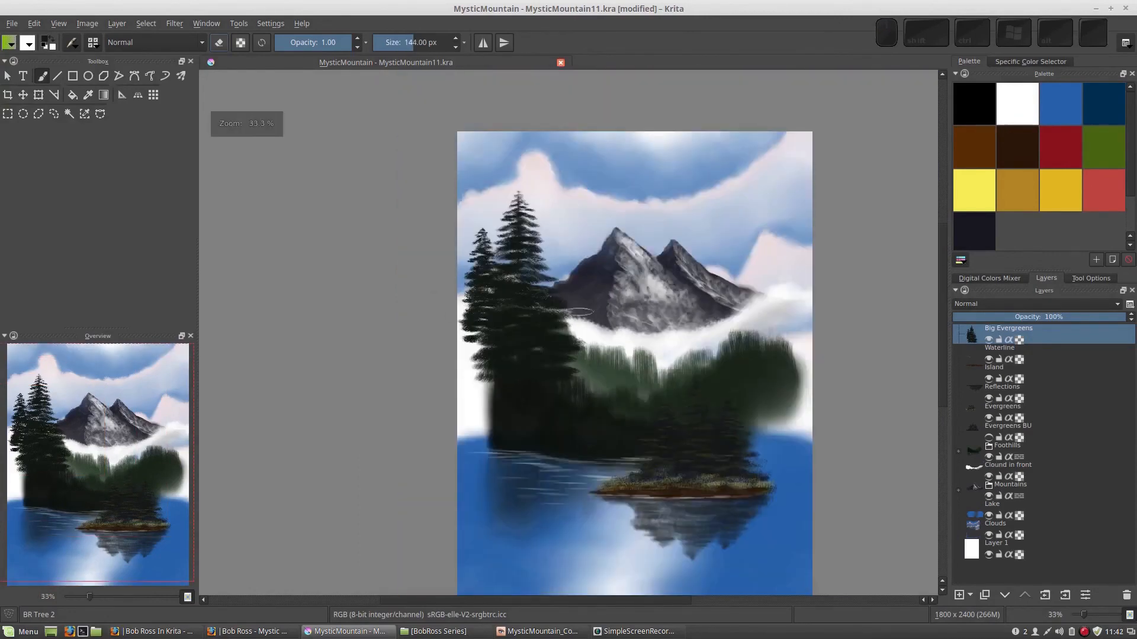
pyautogui.moveTo(579, 311)
pyautogui.mouseDown()
pyautogui.moveTo(522, 234)
pyautogui.moveTo(512, 273)
pyautogui.mouseUp()
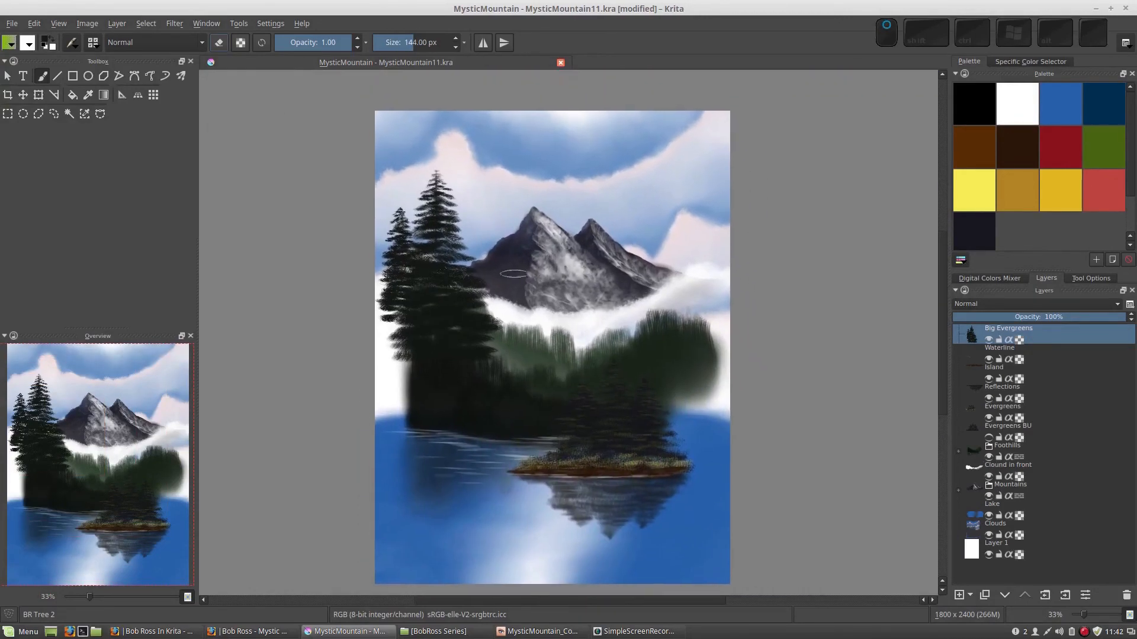